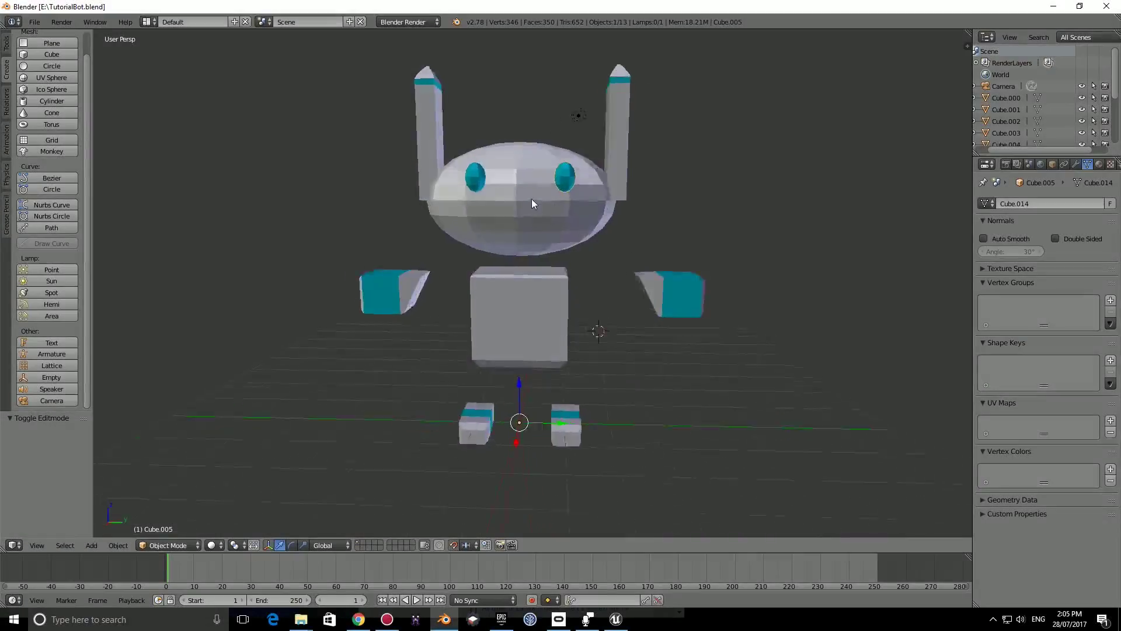
Select all the robot's separate mesh parts with the head as the active object and join them into one object.
middle_drag(531, 198, 553, 193)
right_click(541, 277)
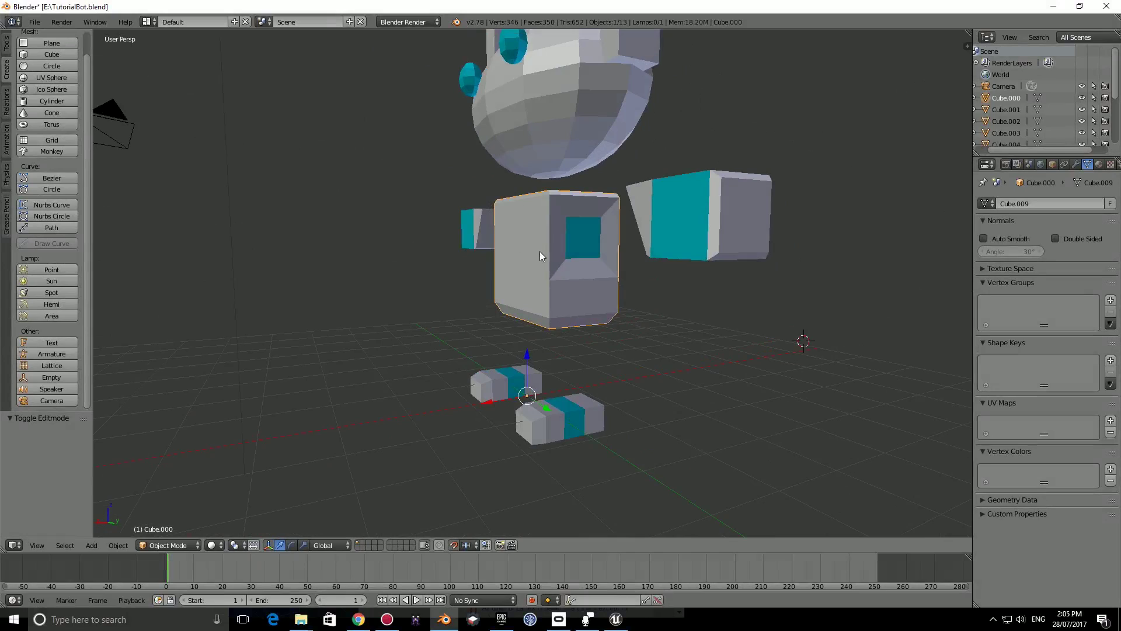
right_click(551, 414)
middle_drag(474, 384, 594, 335)
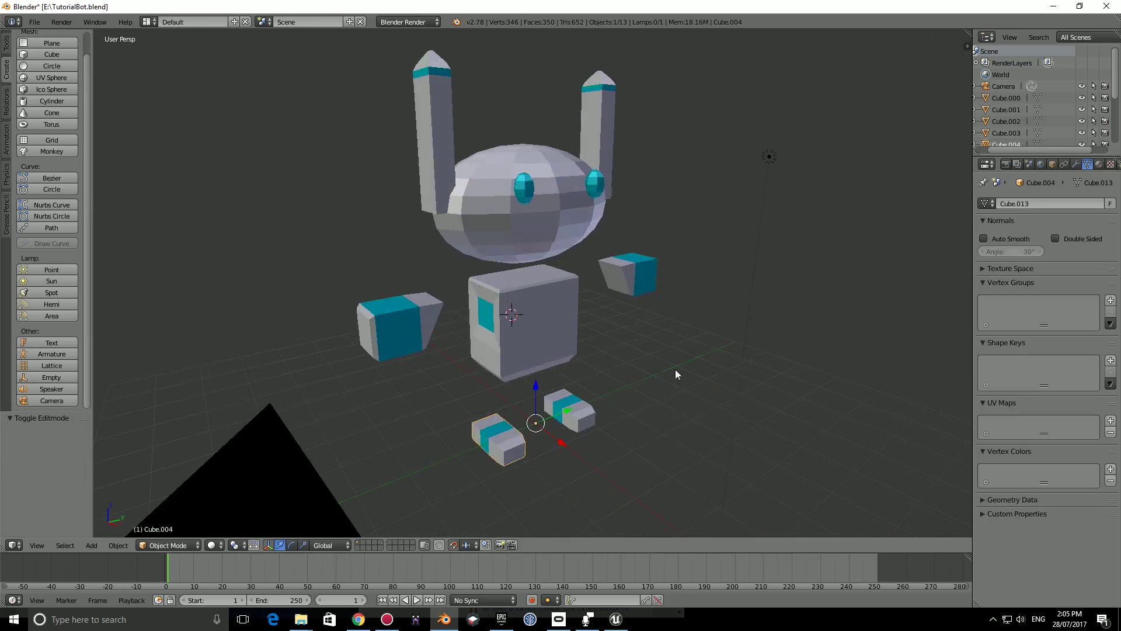
middle_drag(675, 375, 557, 363)
right_click(538, 231)
middle_drag(536, 260, 569, 296)
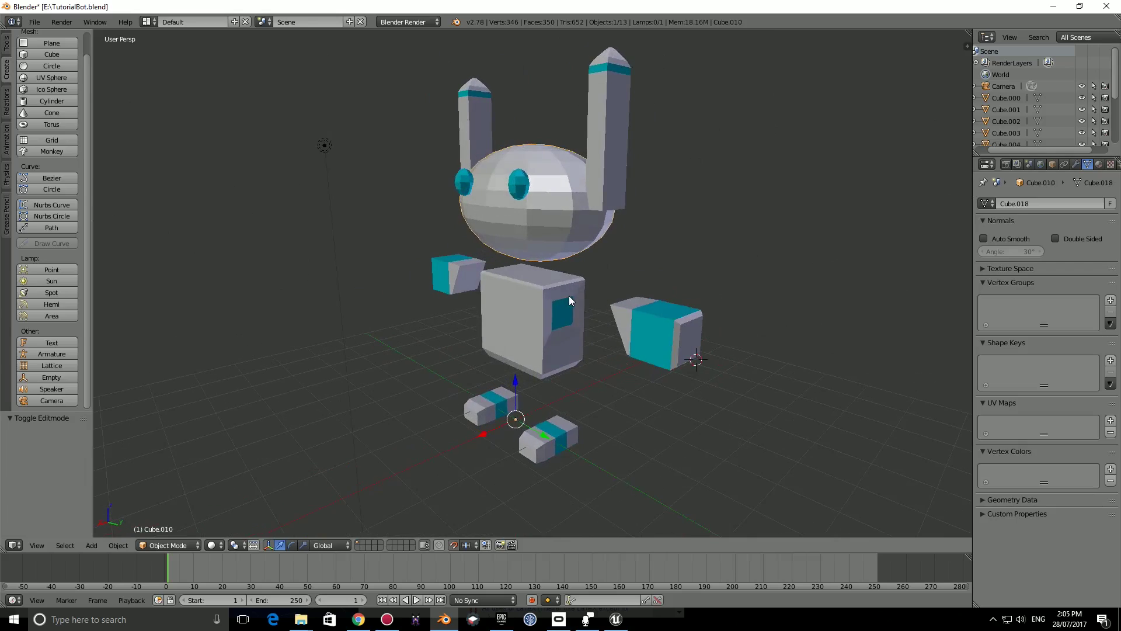
mouse_move(432, 75)
ctrl+mouse_down()
mouse_move(411, 171)
mouse_move(484, 456)
mouse_move(826, 115)
mouse_move(740, 87)
ctrl+mouse_up()
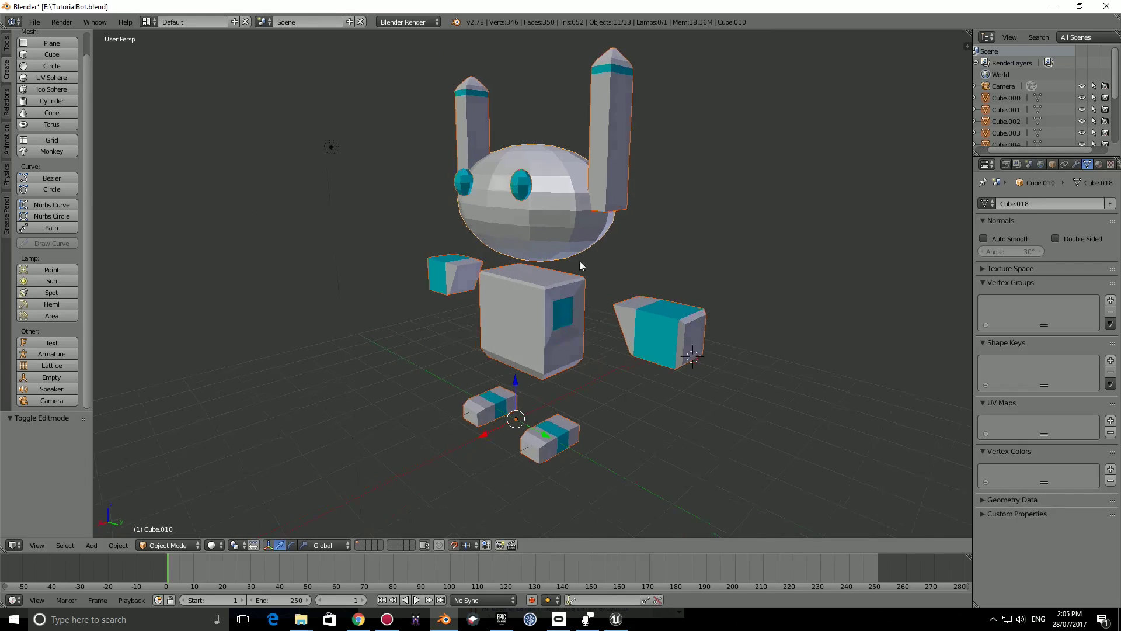
middle_drag(575, 264, 571, 459)
ctrl+drag(574, 426, 382, 418)
key(ctrl+z)
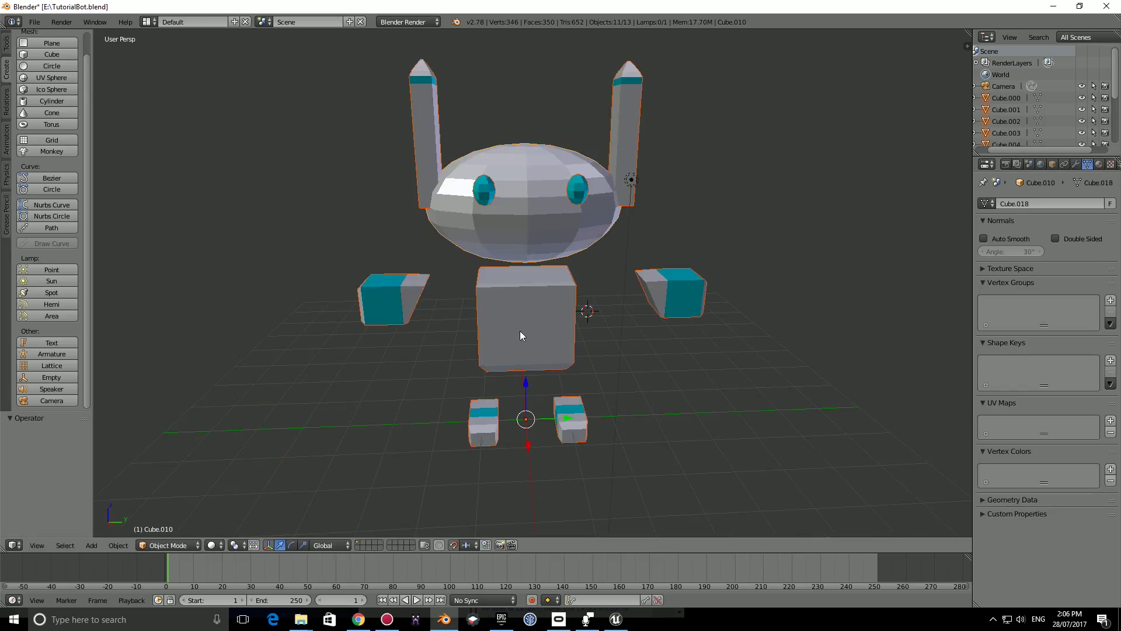
key(ctrl+j)
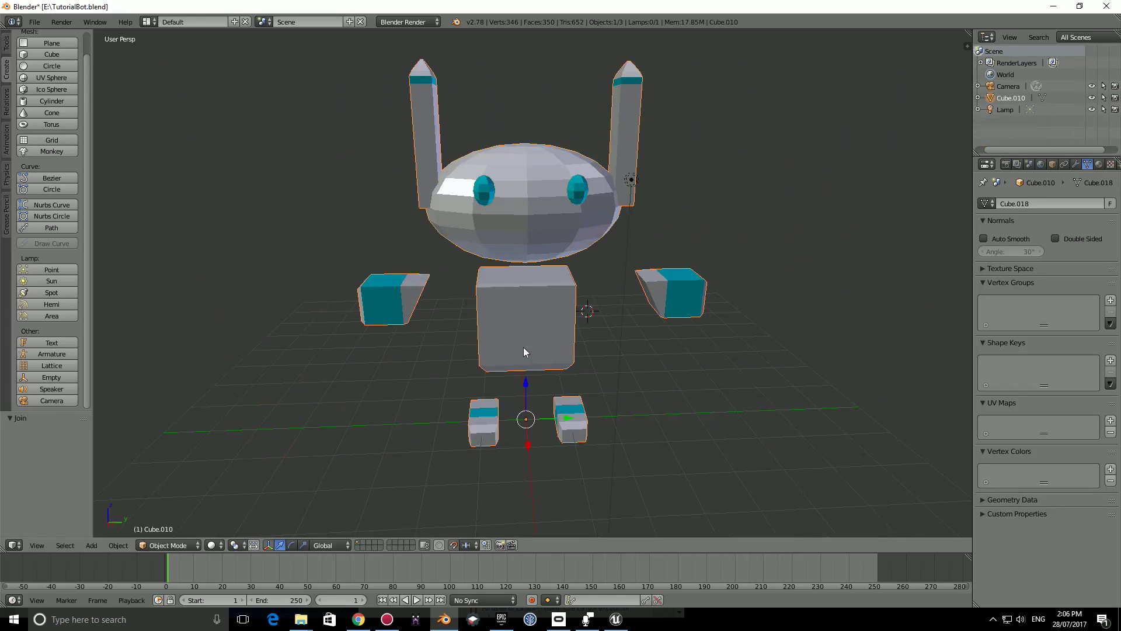
Show the object properties with the transform settings of the joined robot mesh.
mouse_move(570, 323)
middle_down()
mouse_move(442, 287)
mouse_move(584, 320)
middle_up()
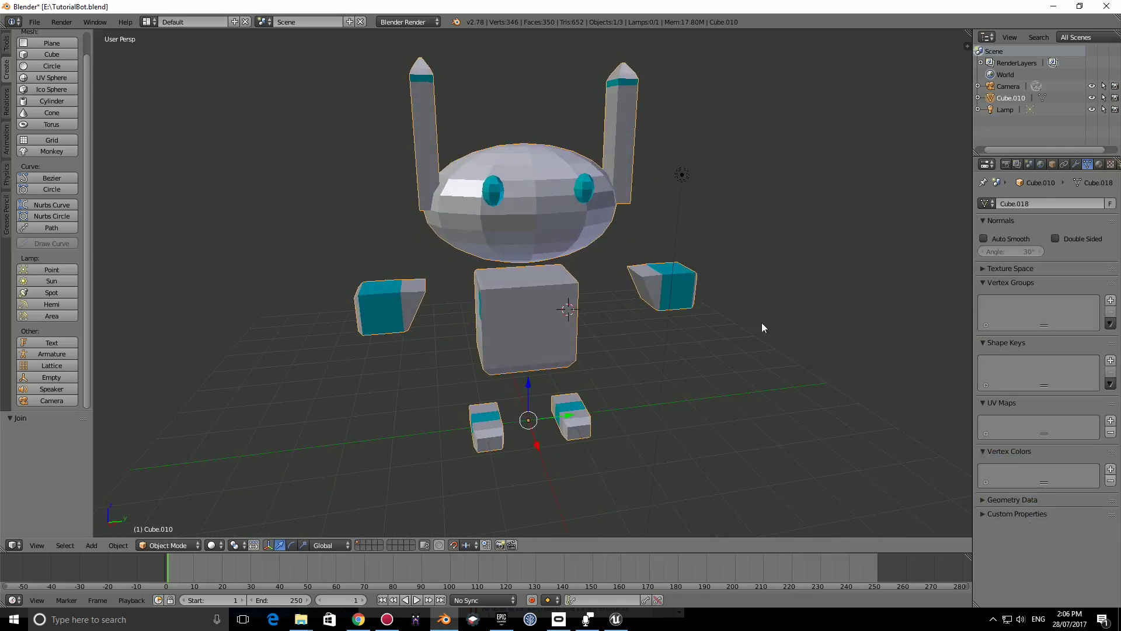
click(1052, 164)
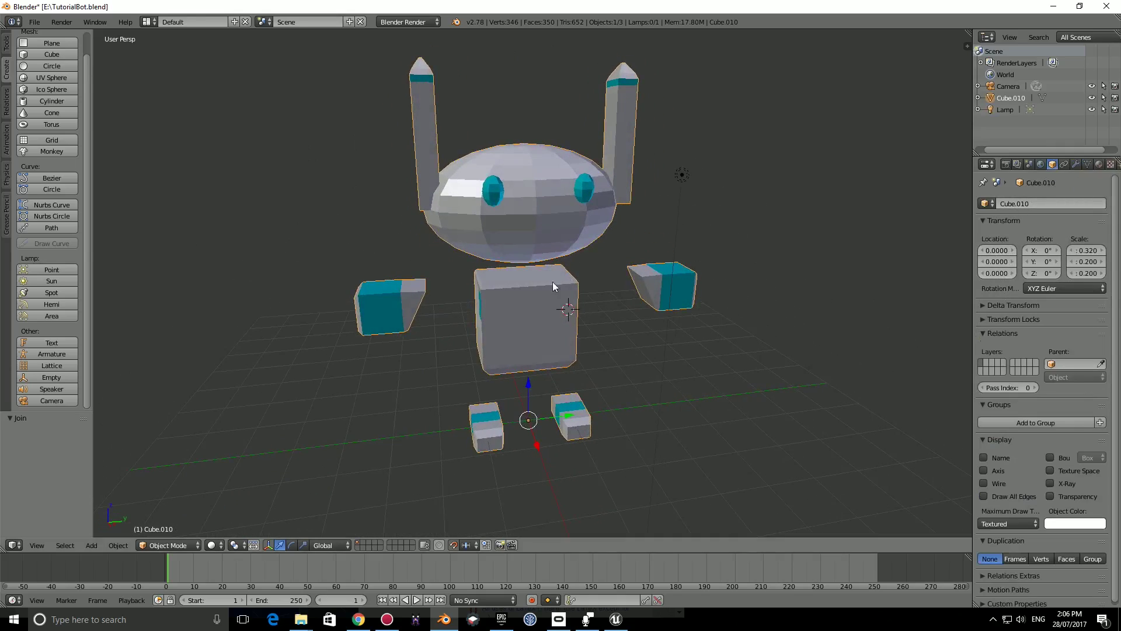
middle_drag(587, 263, 516, 297)
middle_drag(471, 263, 503, 261)
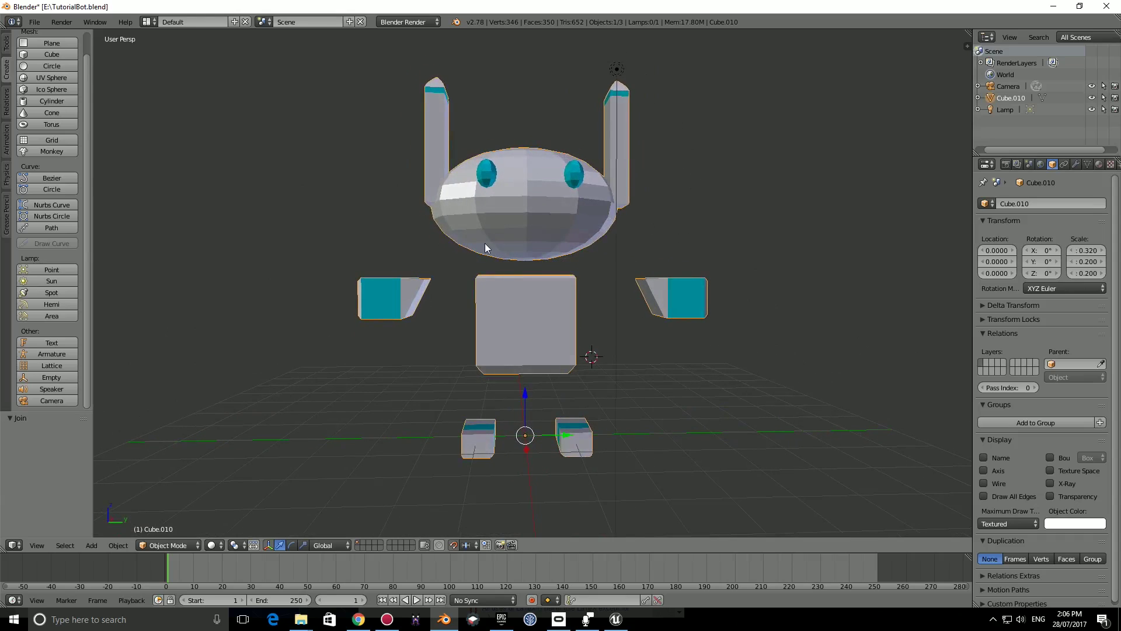
Align the viewport to the right side view so it faces the robot's eyes.
key(KP_1)
key(KP_3)
key(KP_1)
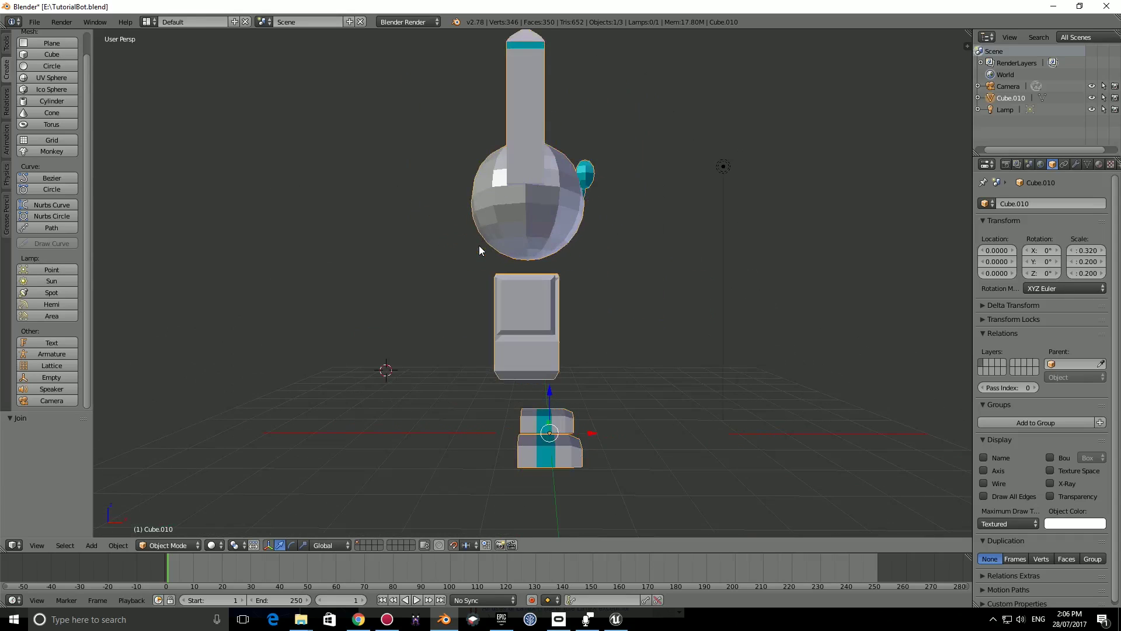
key(KP_3)
key(KP_1)
key(KP_3)
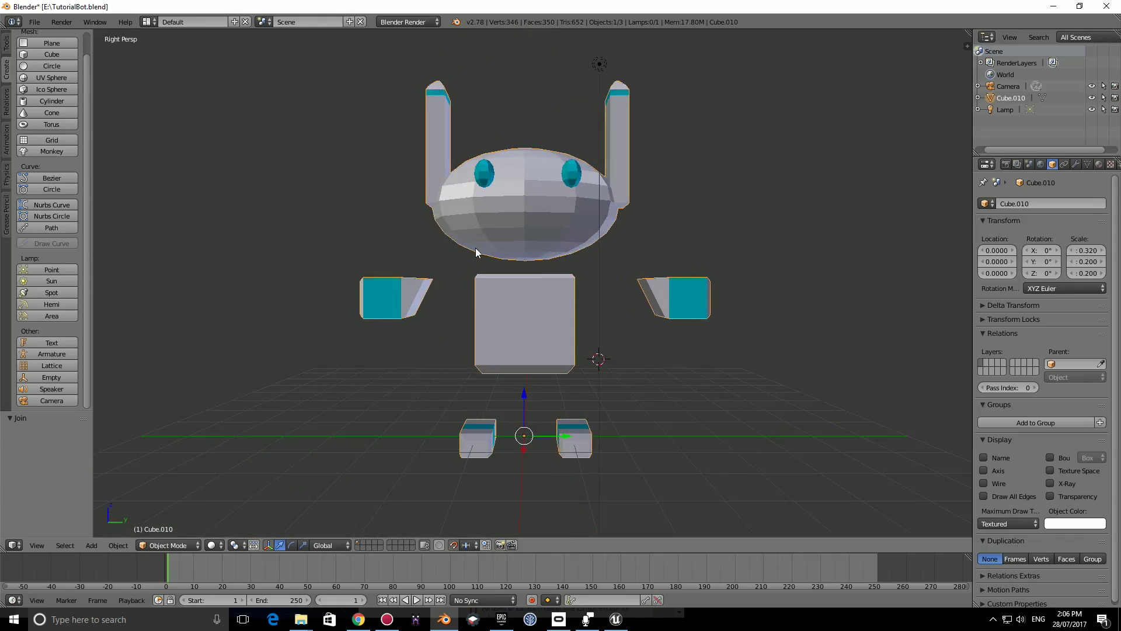
click(35, 545)
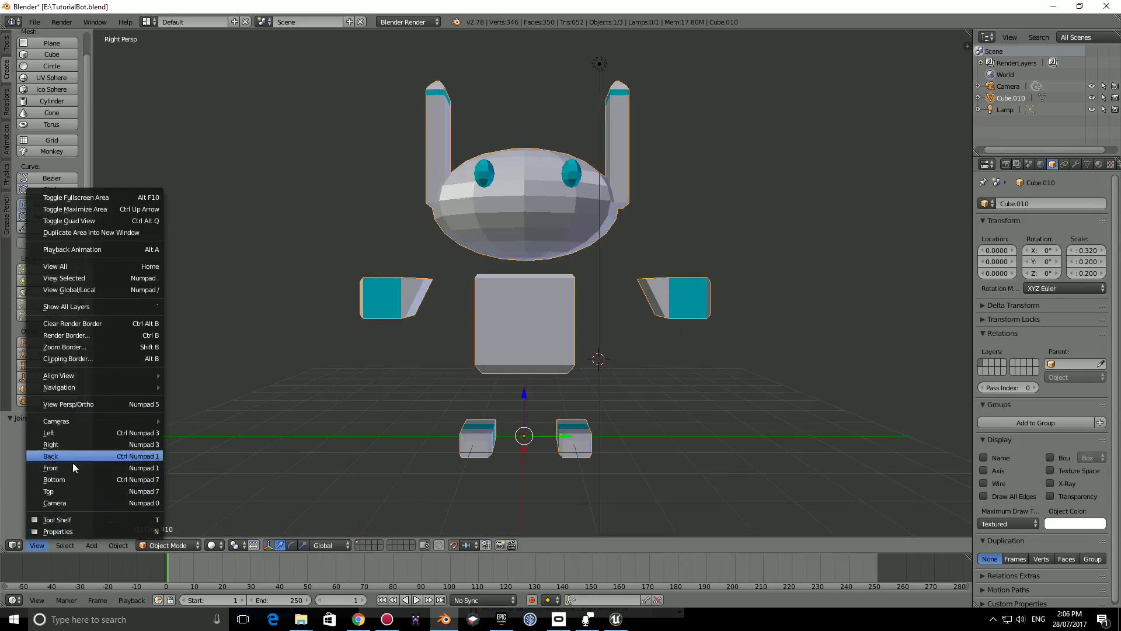
middle_drag(512, 443, 511, 443)
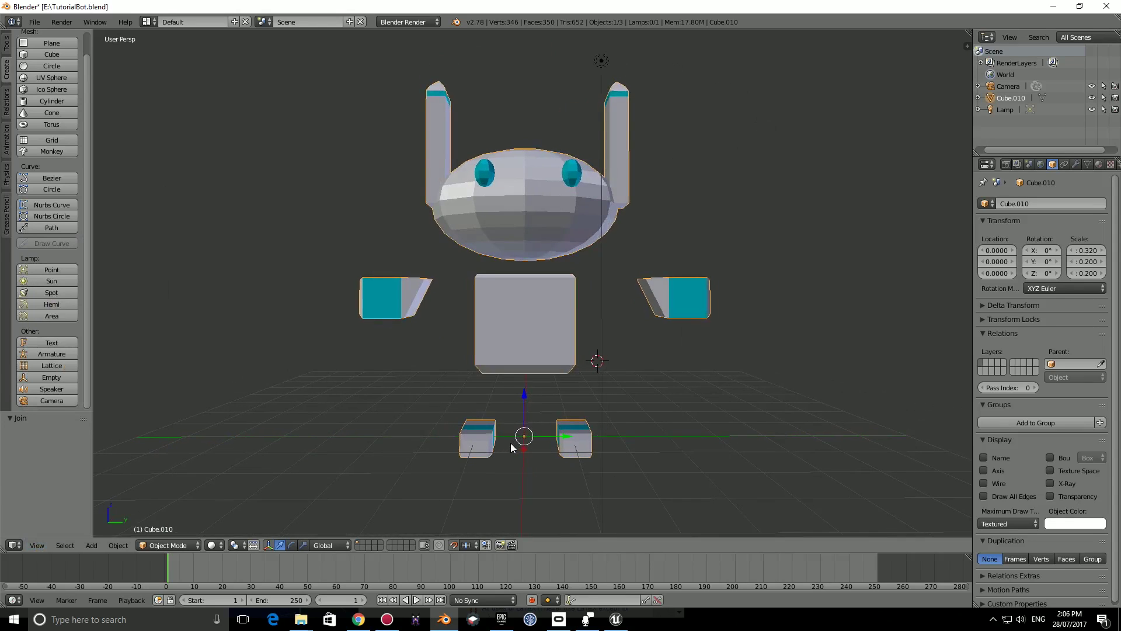
Switch the viewport to orthographic projection, keeping it facing the robot from approximately the right view.
key(KP_5)
scroll(490, 442, up, 2)
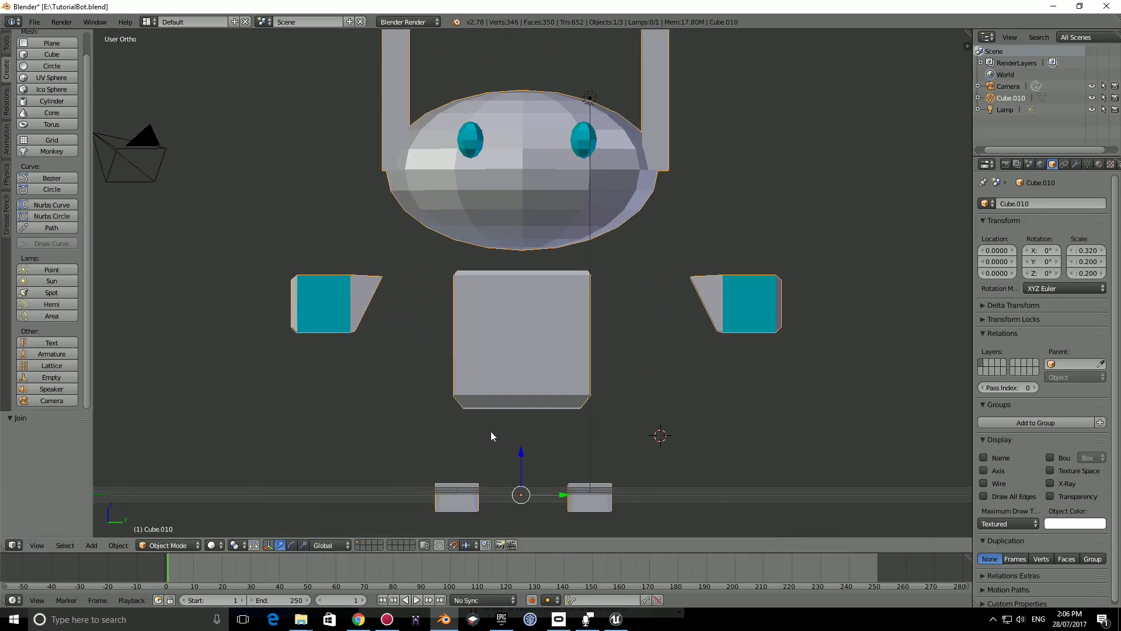
scroll(442, 197, down, 1)
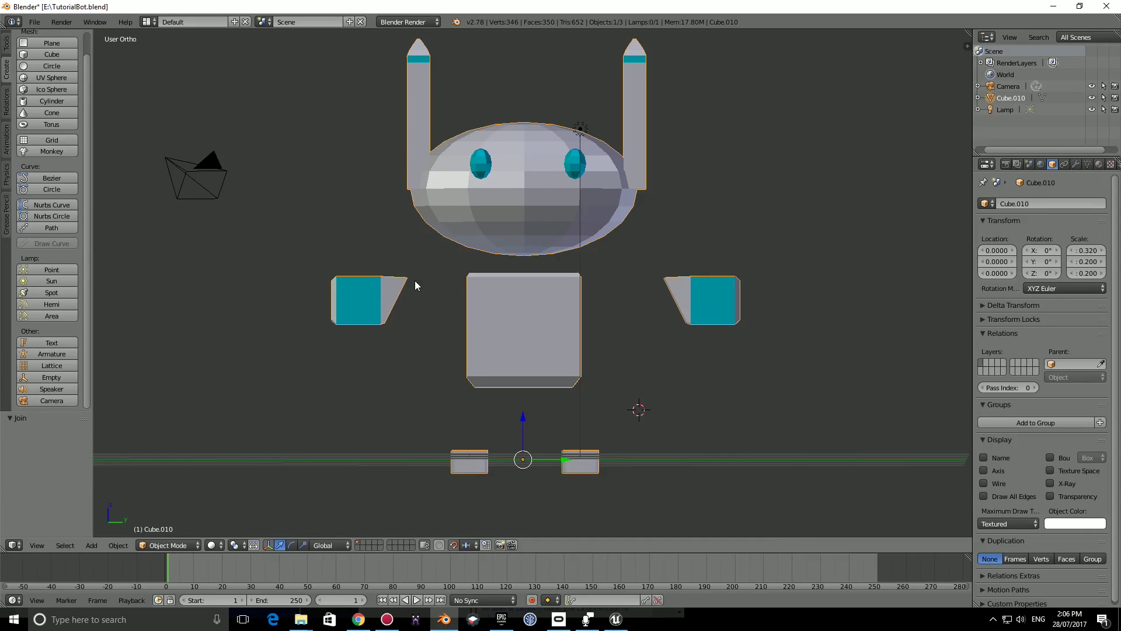
key(KP_5)
key(KP_5)
key(KP_1)
key(KP_3)
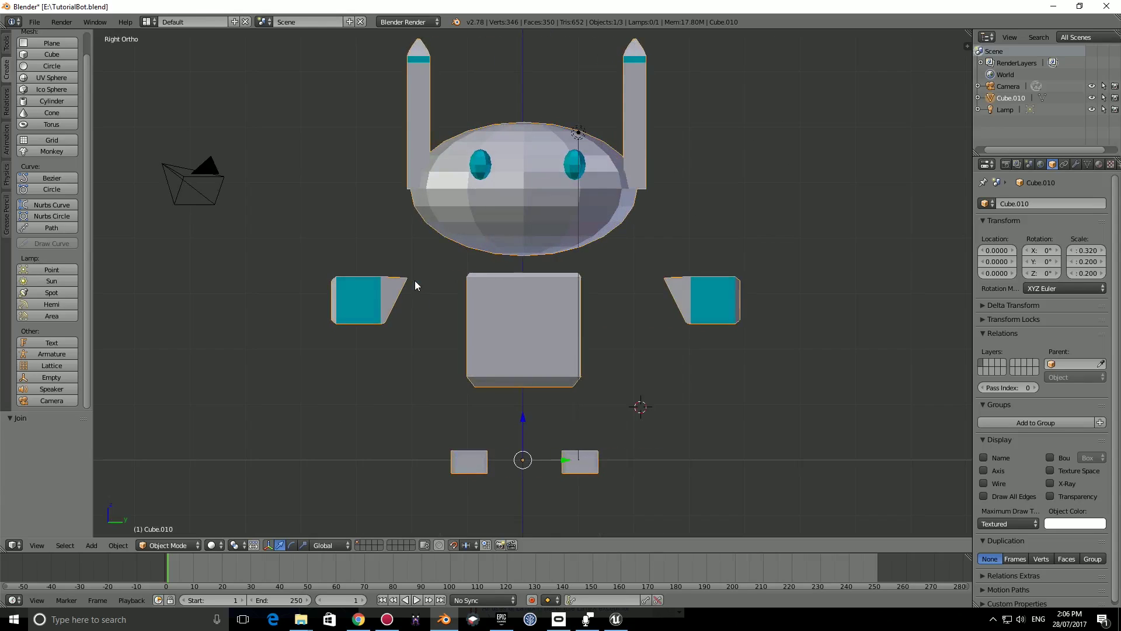
click(36, 545)
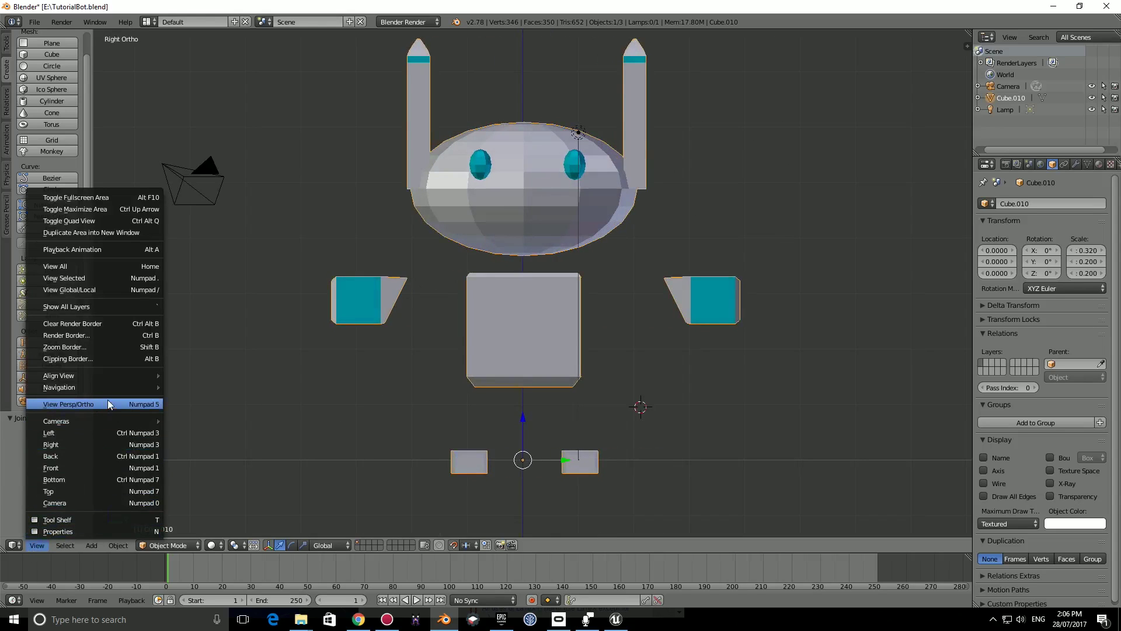
middle_drag(515, 314, 516, 317)
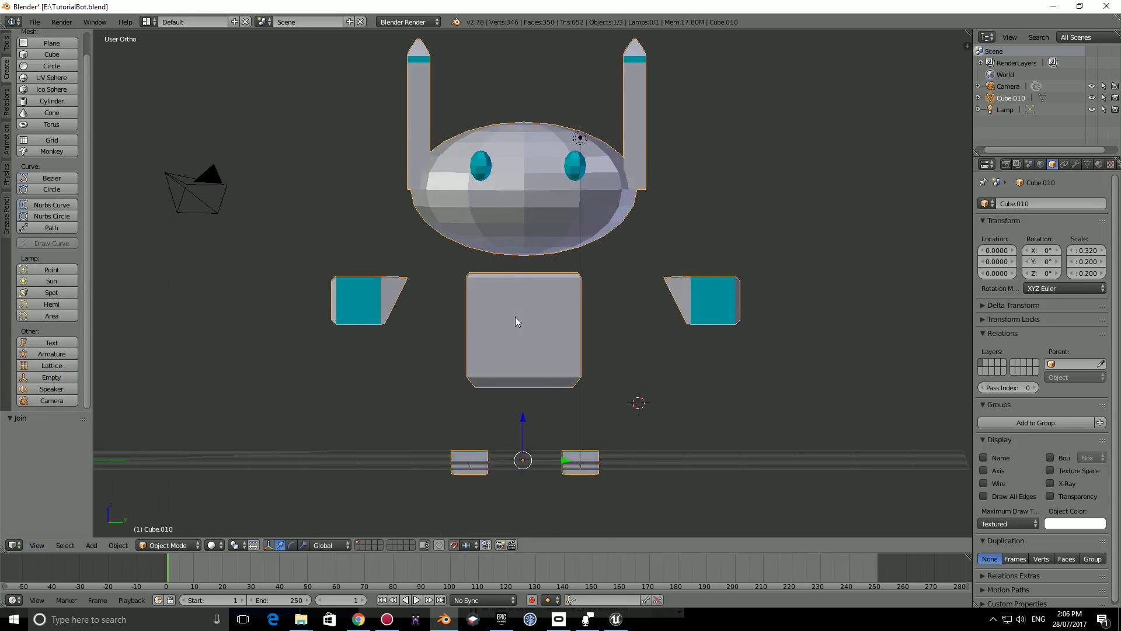
middle_drag(483, 363, 489, 344)
Move the lamp 7 units along the Y axis, away from the robot.
right_click(579, 138)
key(g)
key(y)
key(7)
key(Return)
right_click(202, 185)
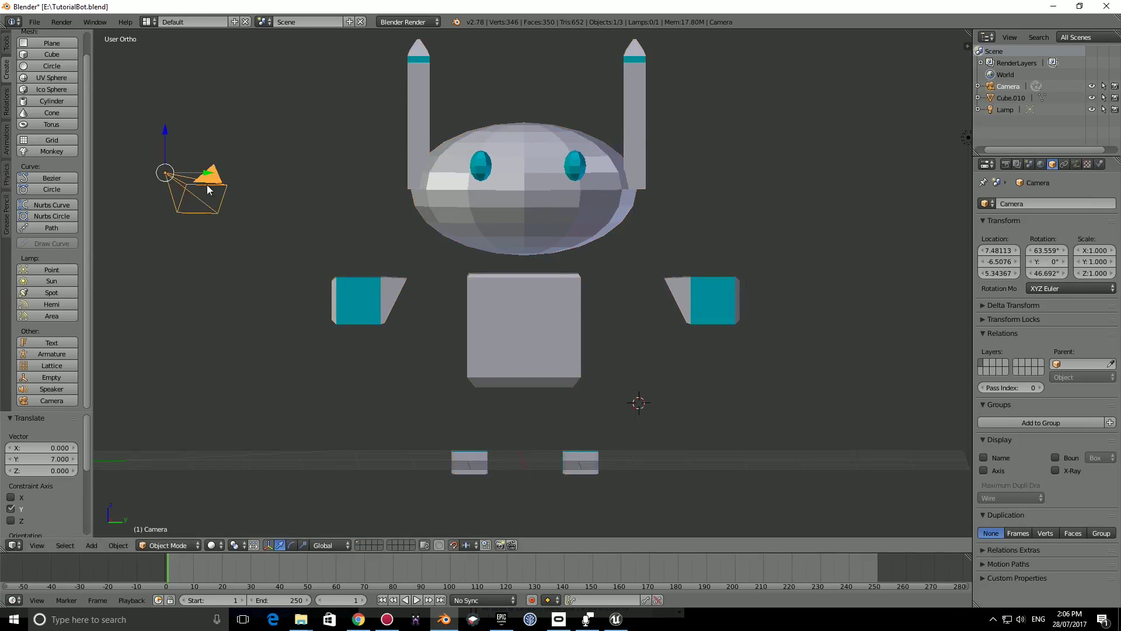
Add an armature and move it -2 units along Y to sit beneath the robot's torso.
right_click(482, 218)
middle_drag(556, 320, 519, 304)
scroll(552, 317, up, 1)
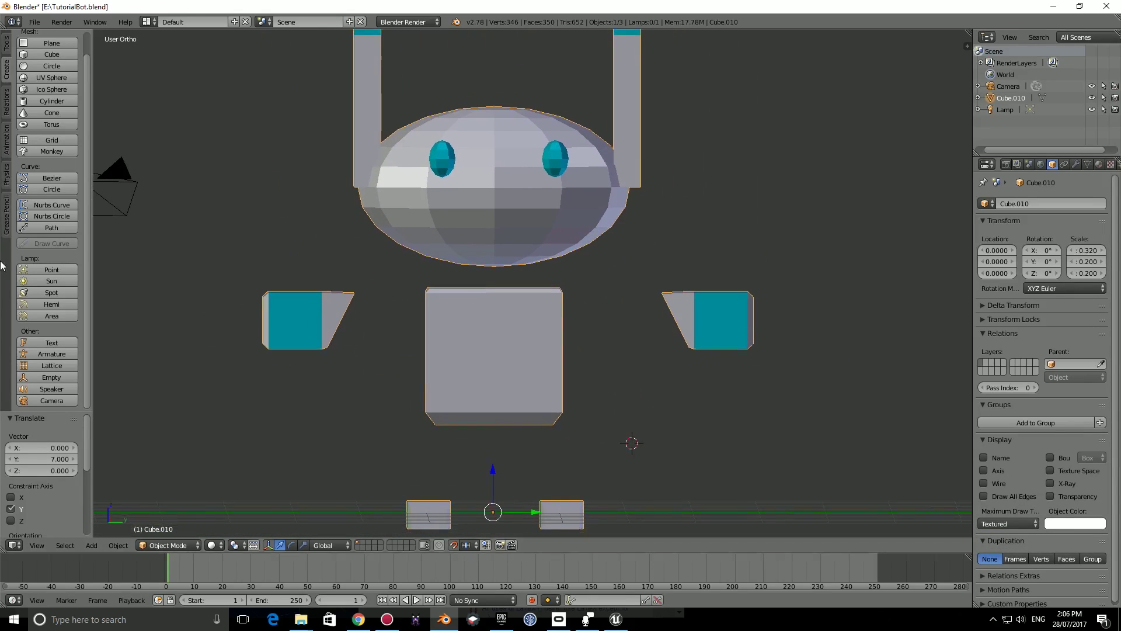
click(5, 73)
scroll(60, 364, down, 1)
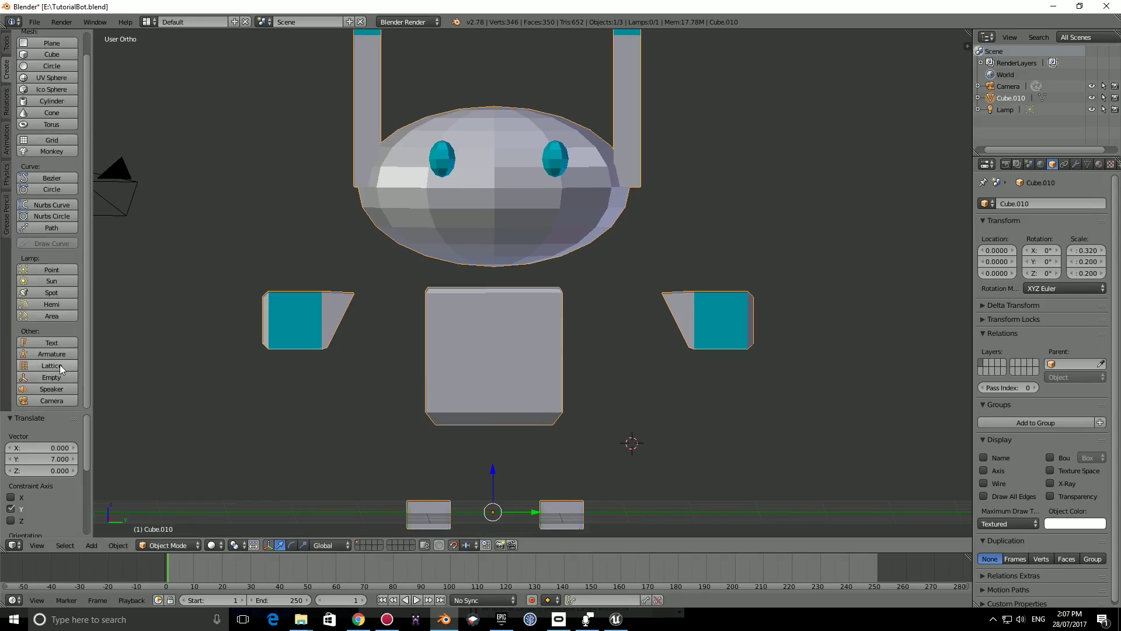
click(61, 354)
key(g)
key(y)
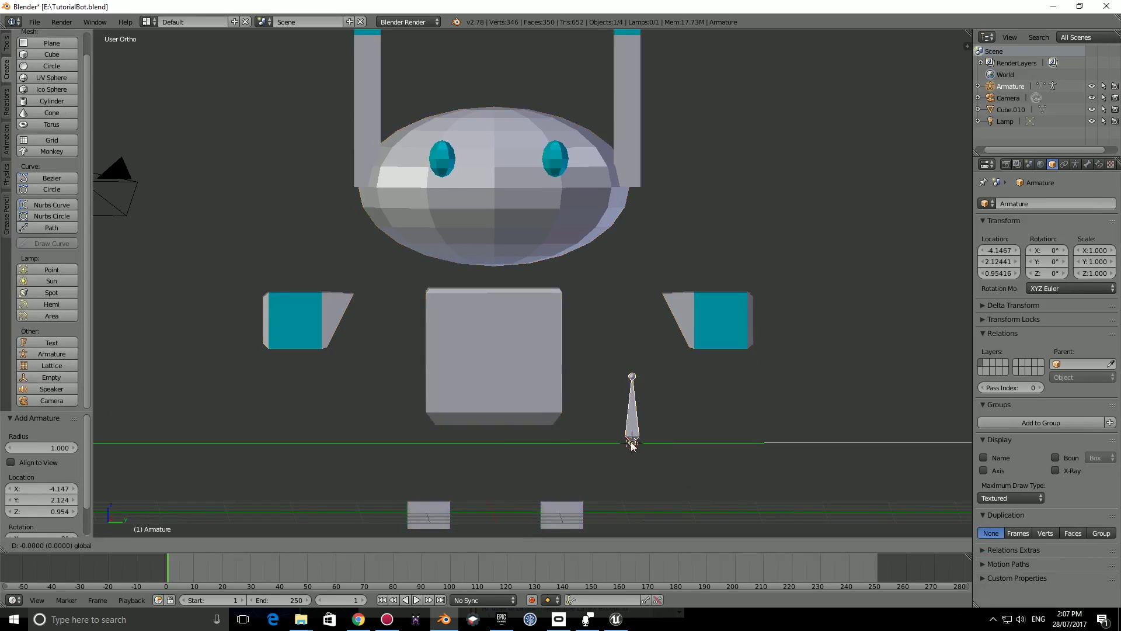
click(536, 443)
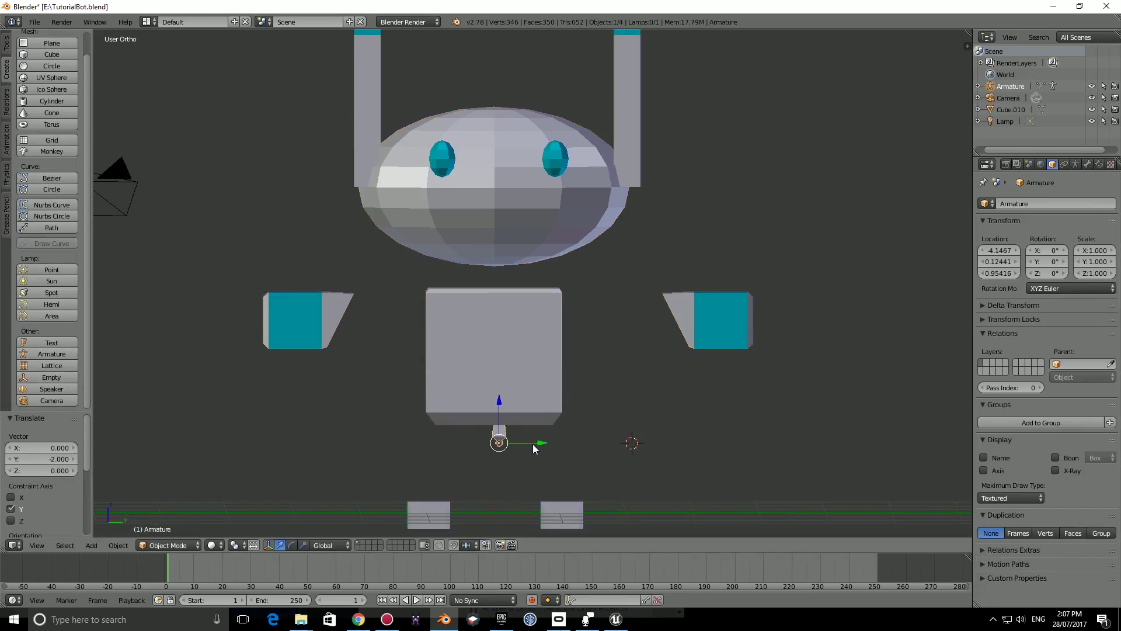
Shift the armature about -0.053 along Y towards the torso's centre line and enable its X-Ray display.
shift+scroll(532, 438, down, 1)
key(g)
key(y)
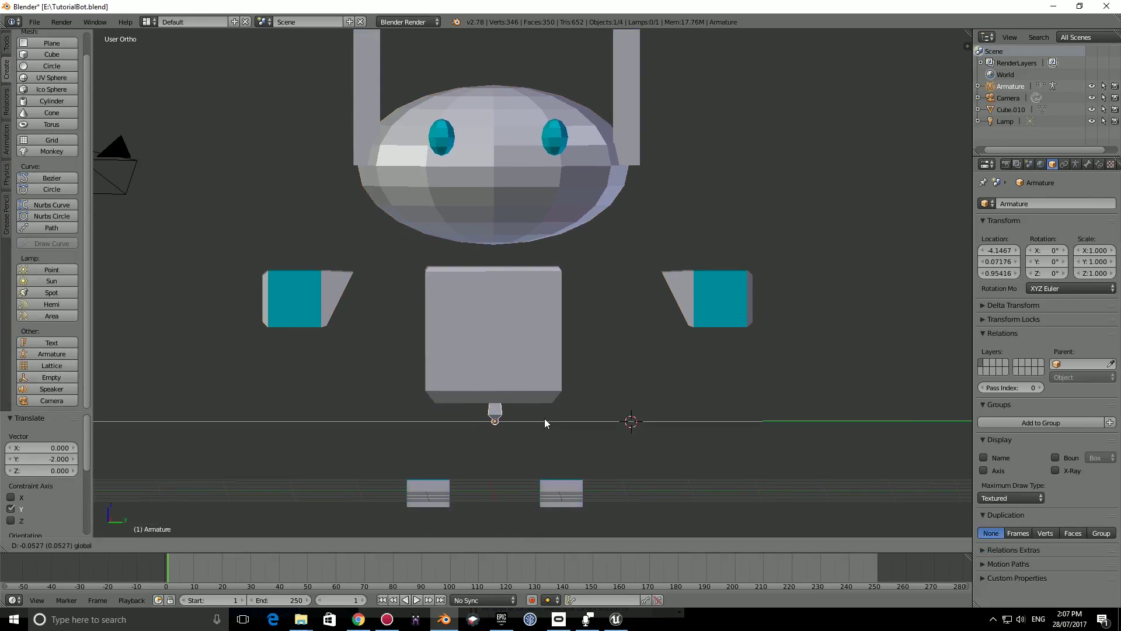
click(553, 421)
click(1064, 470)
Raise the armature along Z to about 1.261 so its base meets the torso's bottom edge.
key(g)
key(z)
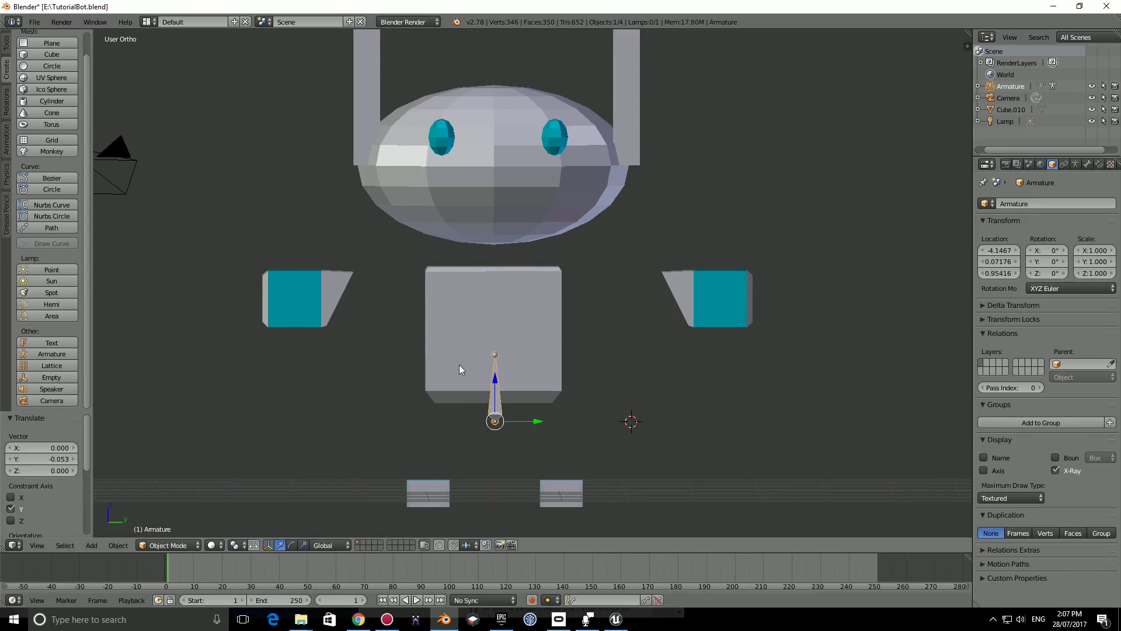
click(536, 399)
key(g)
key(y)
right_click(538, 408)
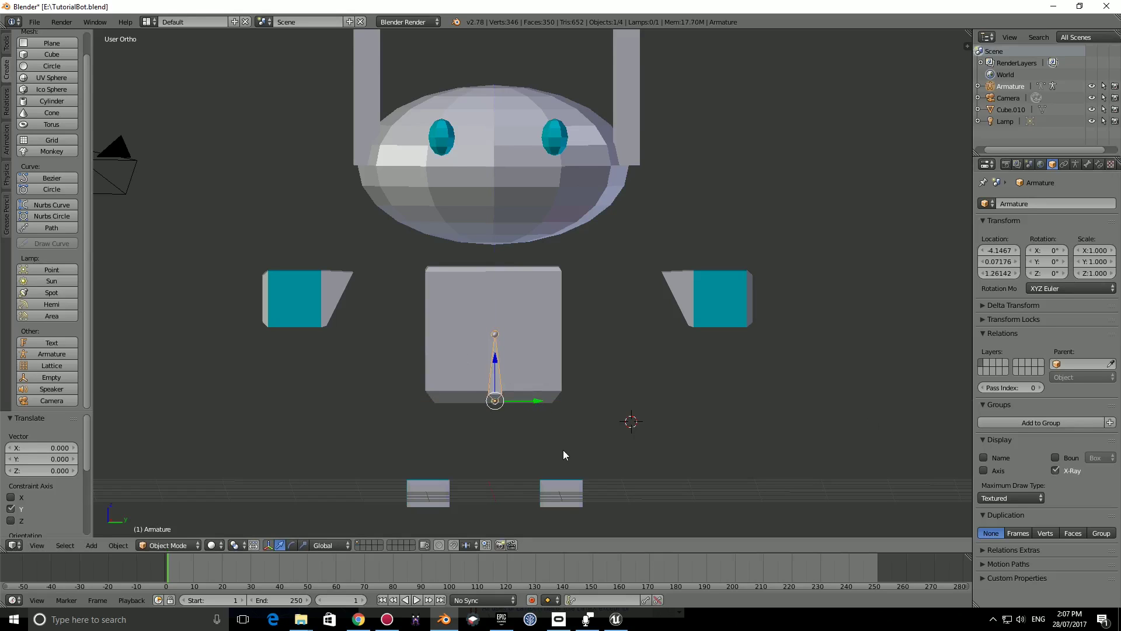
Fine-tune the armature's Y location to about 0.078 to centre the bone on the torso.
scroll(560, 461, up, 2)
shift+middle_drag(555, 471, 565, 363)
key(KP_5)
key(KP_5)
shift+middle_drag(478, 358, 477, 364)
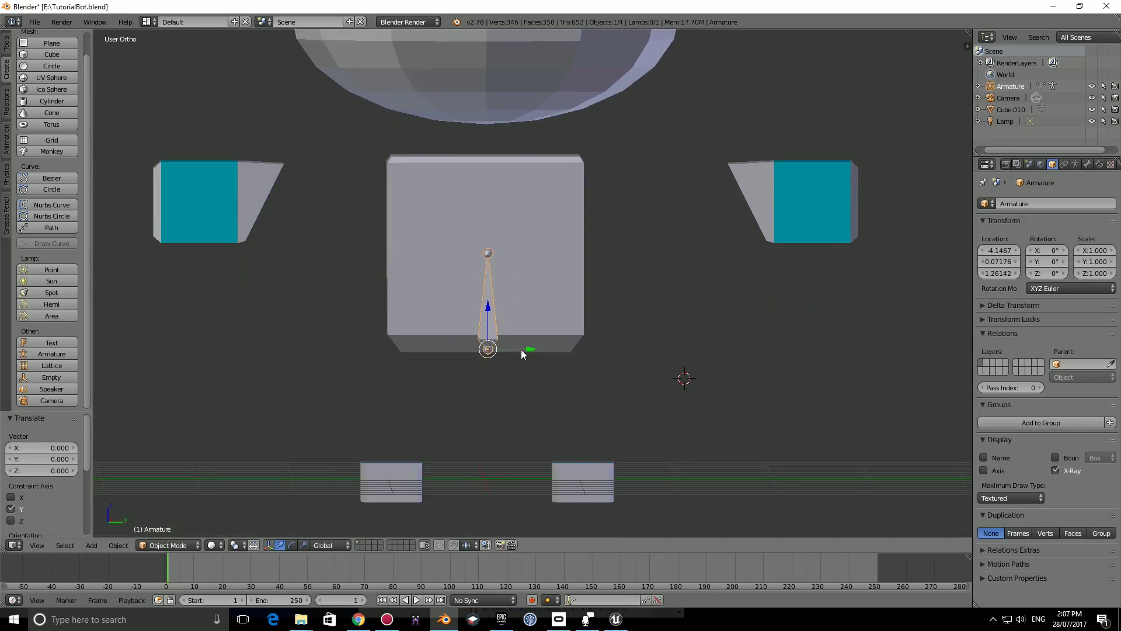
drag(521, 349, 524, 348)
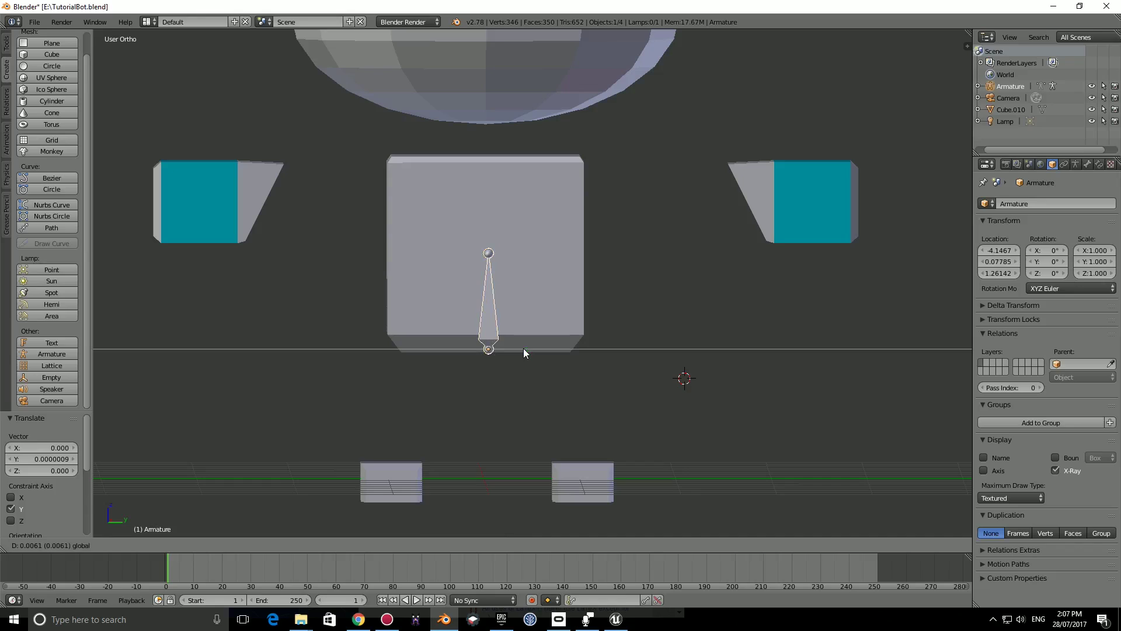
Enter Edit Mode on the armature and extrude a second spine bone about 0.606 straight up along Z.
key(Tab)
scroll(514, 251, down, 3)
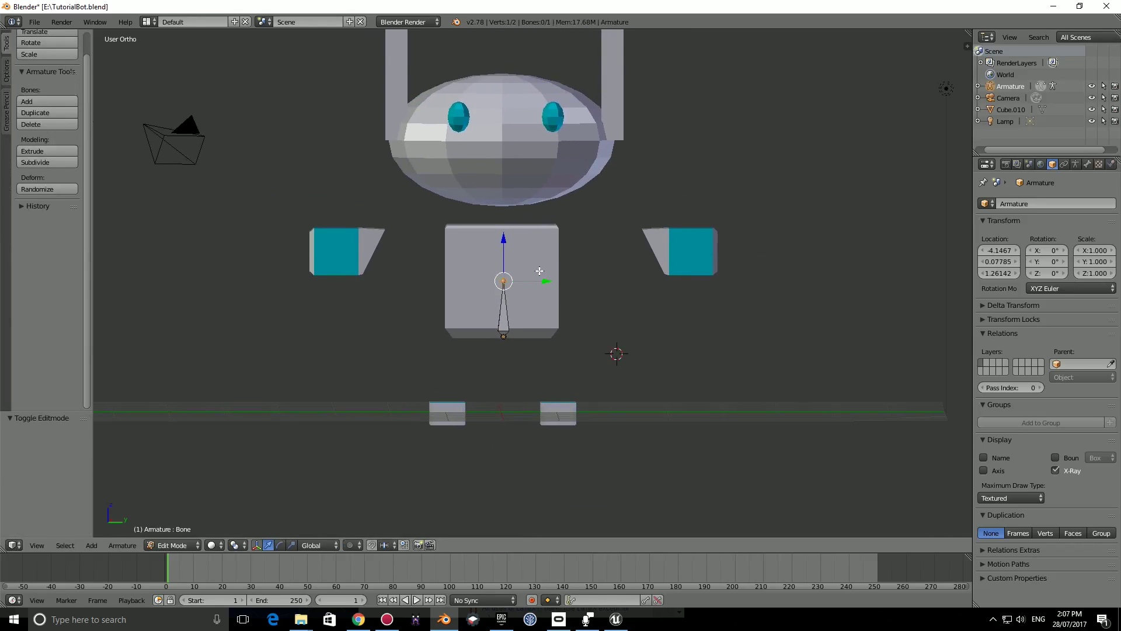
scroll(533, 263, up, 1)
key(e)
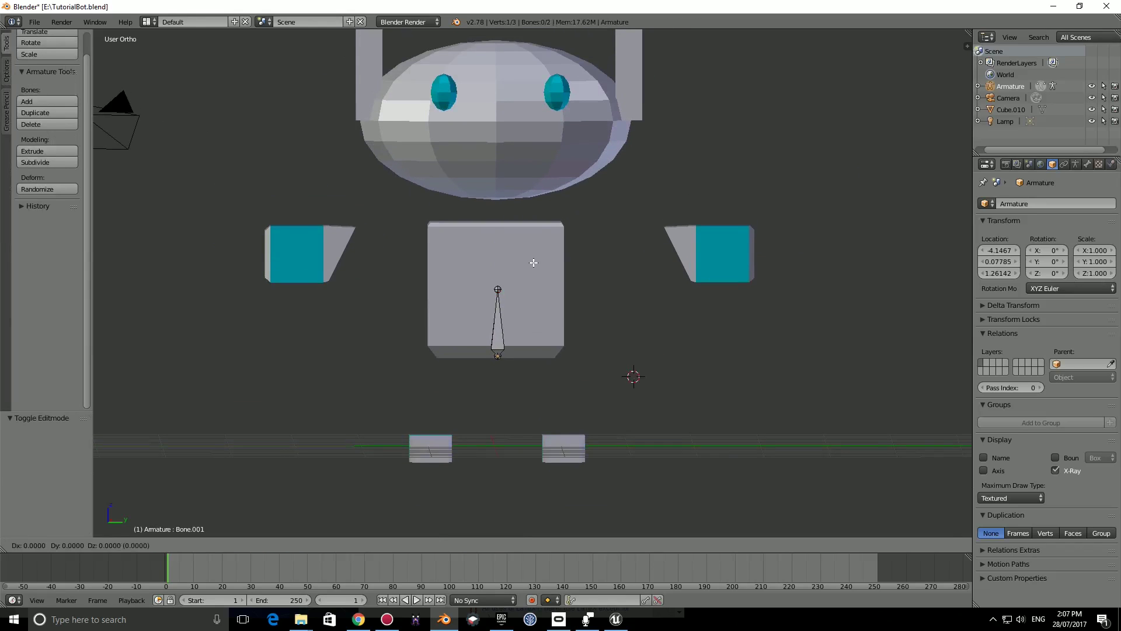
key(z)
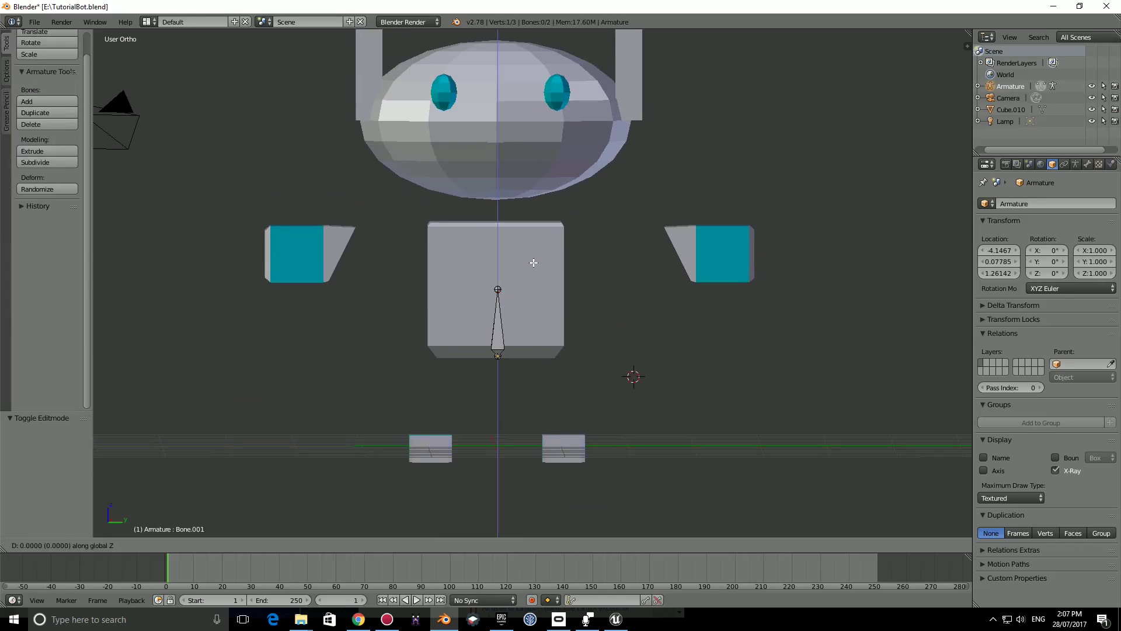
click(528, 222)
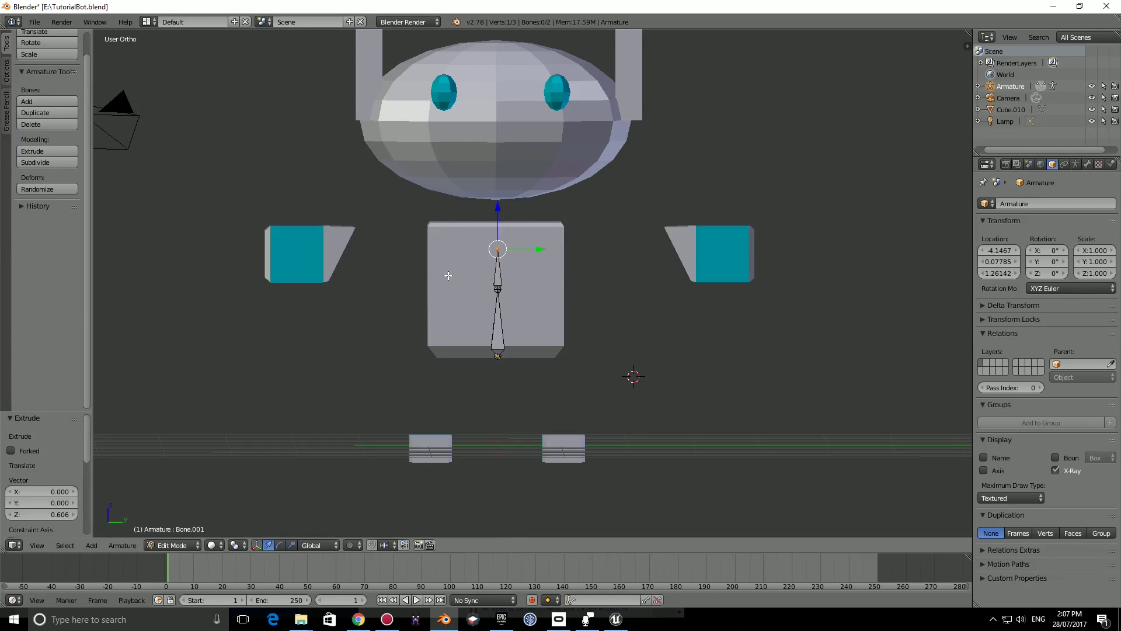
Extrude a neck bone about 0.724 up along Z from the upper spine bone to the base of the head.
shift+middle_drag(546, 223, 549, 263)
scroll(546, 241, up, 1)
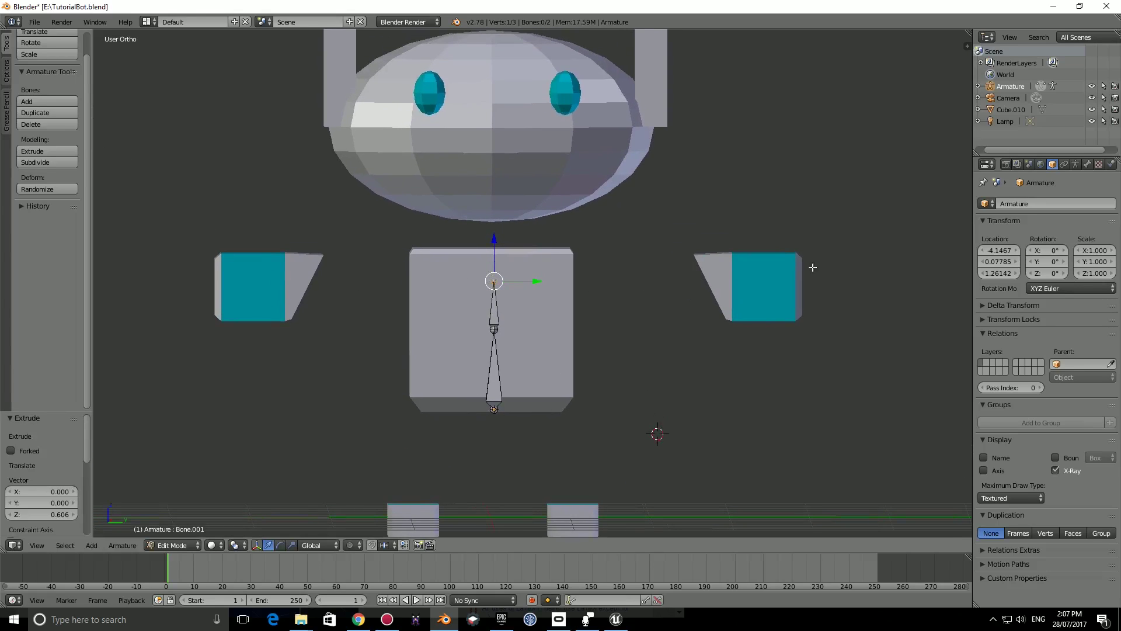
shift+middle_drag(671, 244, 660, 257)
key(e)
key(z)
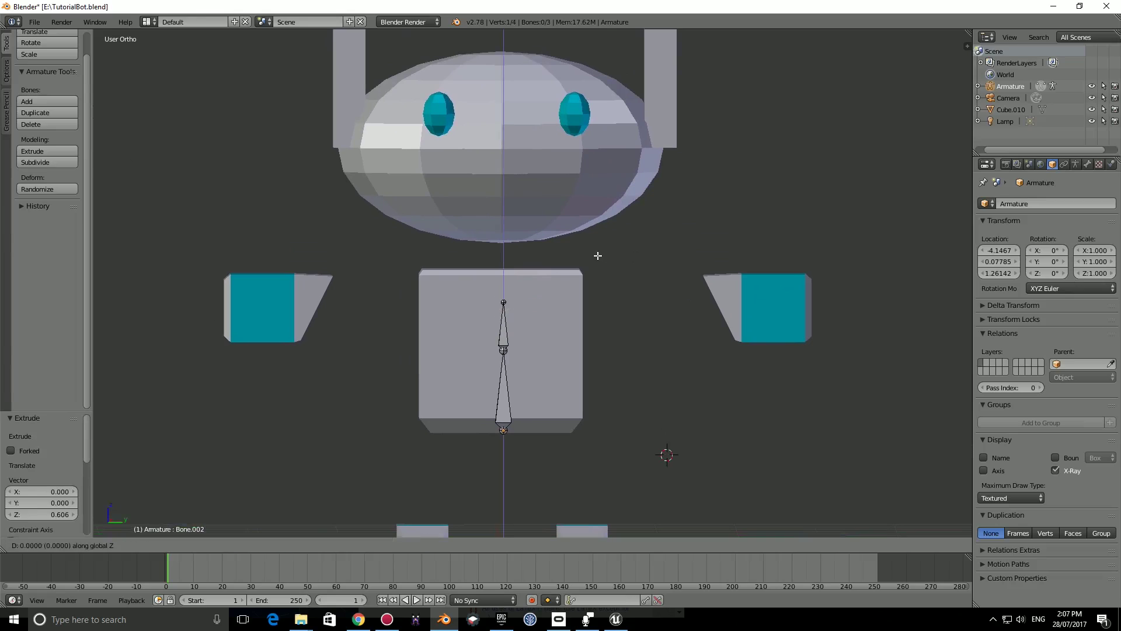
click(604, 198)
Extrude a head bone about 2.476 up along Z from the neck bone to just above the top of the head.
scroll(604, 198, down, 1)
shift+middle_drag(606, 175, 606, 187)
key(e)
key(z)
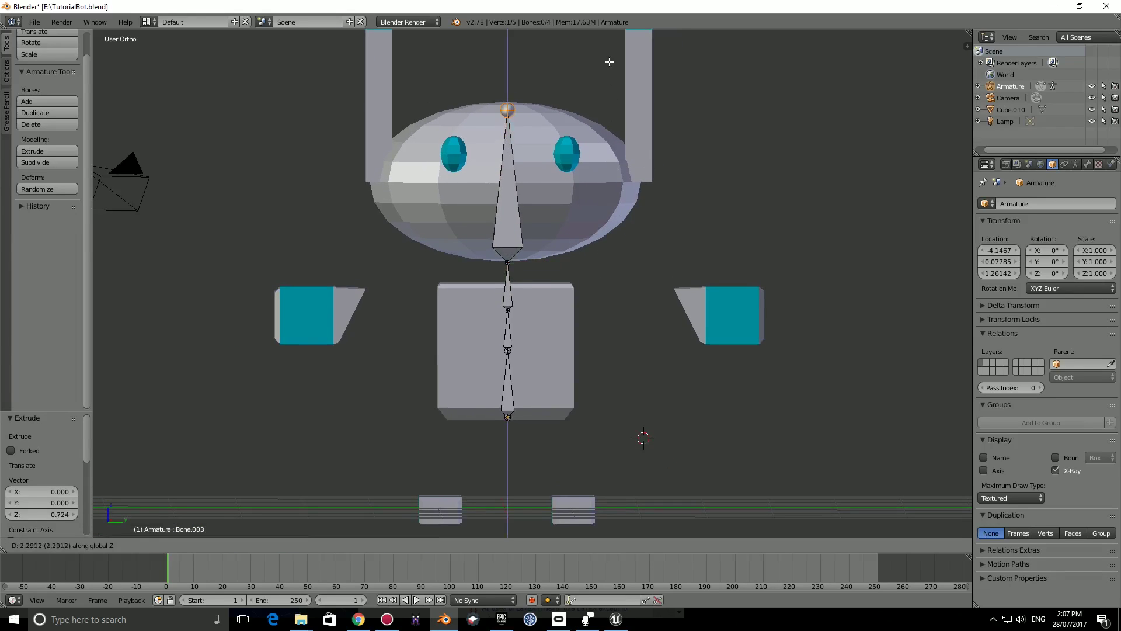
click(608, 43)
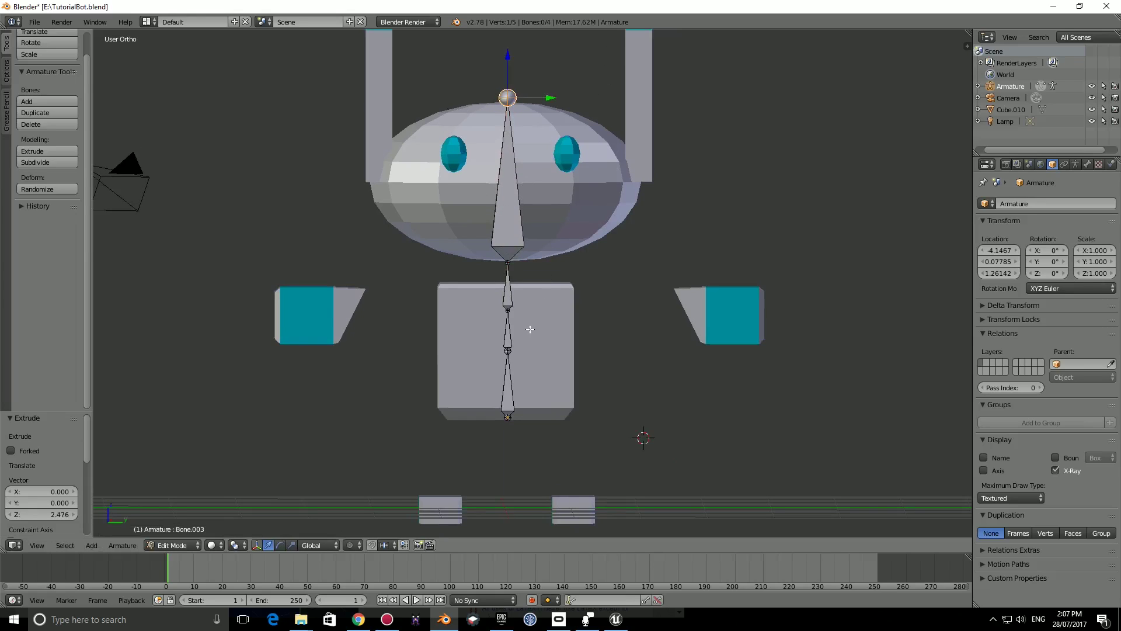
Extrude a shoulder bone along positive Y from the joint atop the second spine bone to the torso's side edge.
scroll(518, 413, down, 1)
scroll(523, 422, up, 2)
shift+middle_drag(526, 422, 527, 380)
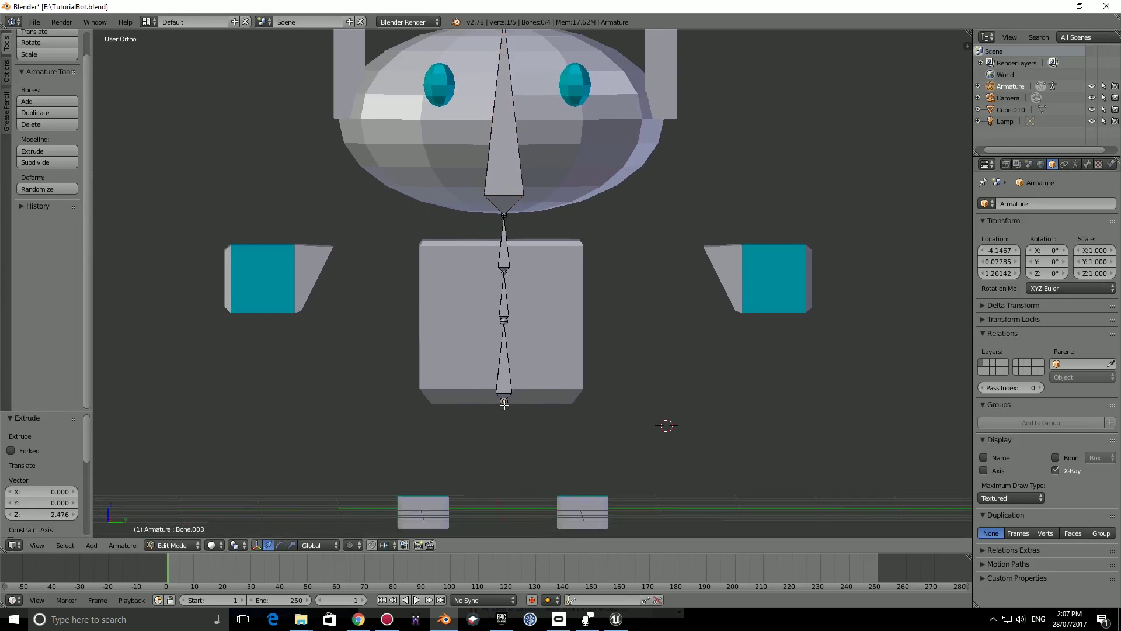
right_click(504, 401)
scroll(526, 408, up, 1)
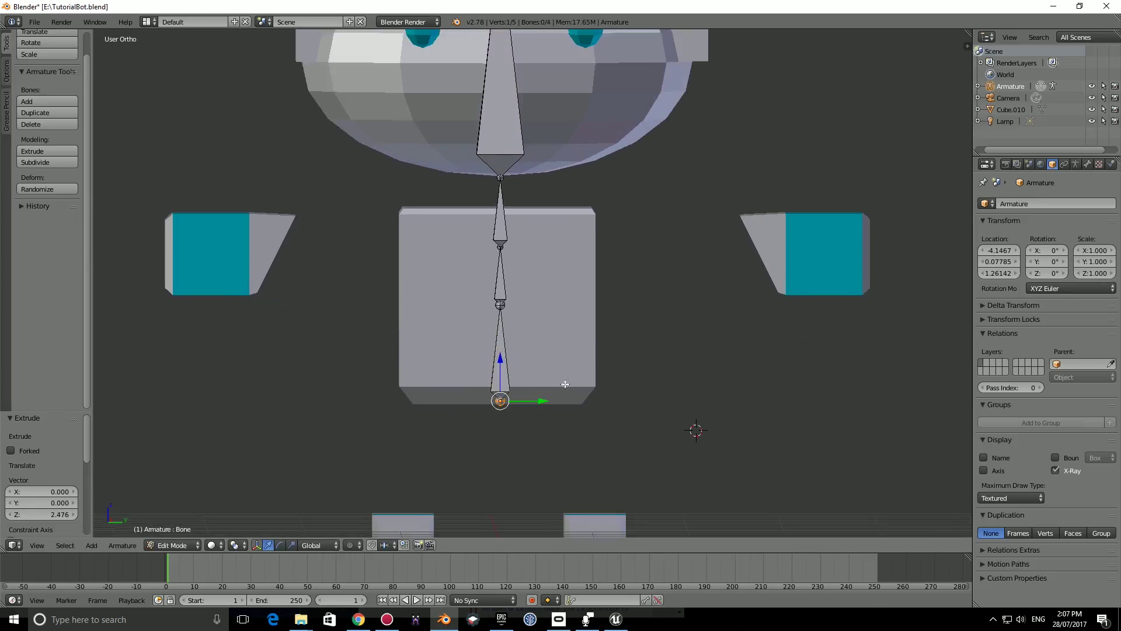
right_click(500, 246)
shift+middle_drag(575, 284, 573, 289)
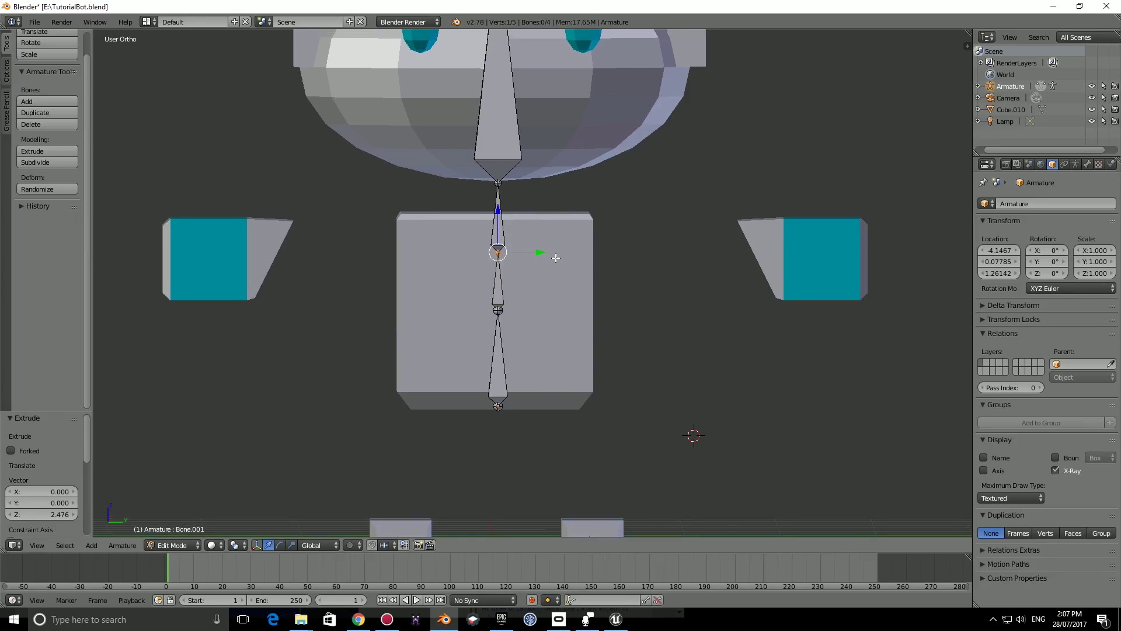
key(e)
key(z)
key(x)
key(y)
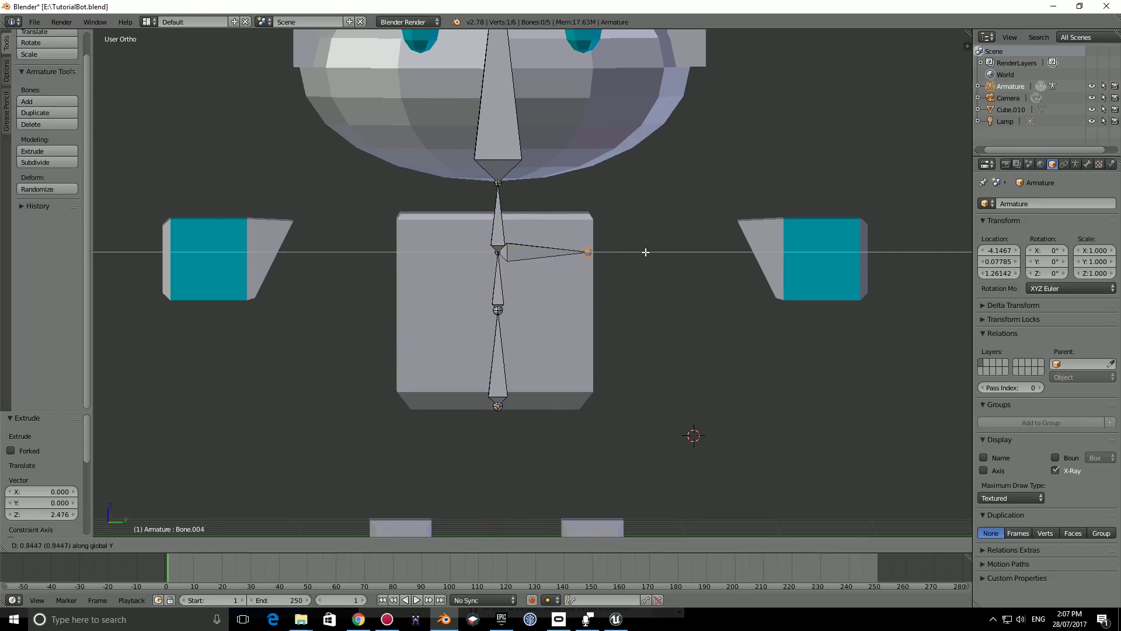
click(646, 251)
Continue the arm along Y with a bone about 0.957 long and a hand bone about 2.036 long reaching past the hand block.
shift+middle_drag(713, 275, 688, 262)
key(e)
key(y)
click(778, 263)
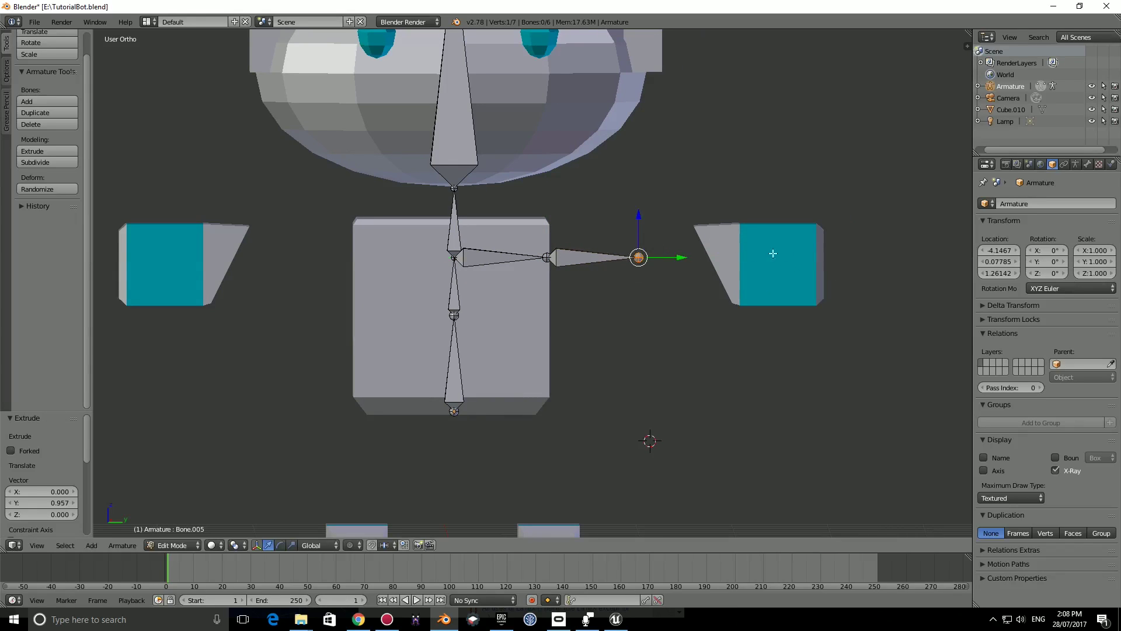
key(e)
key(y)
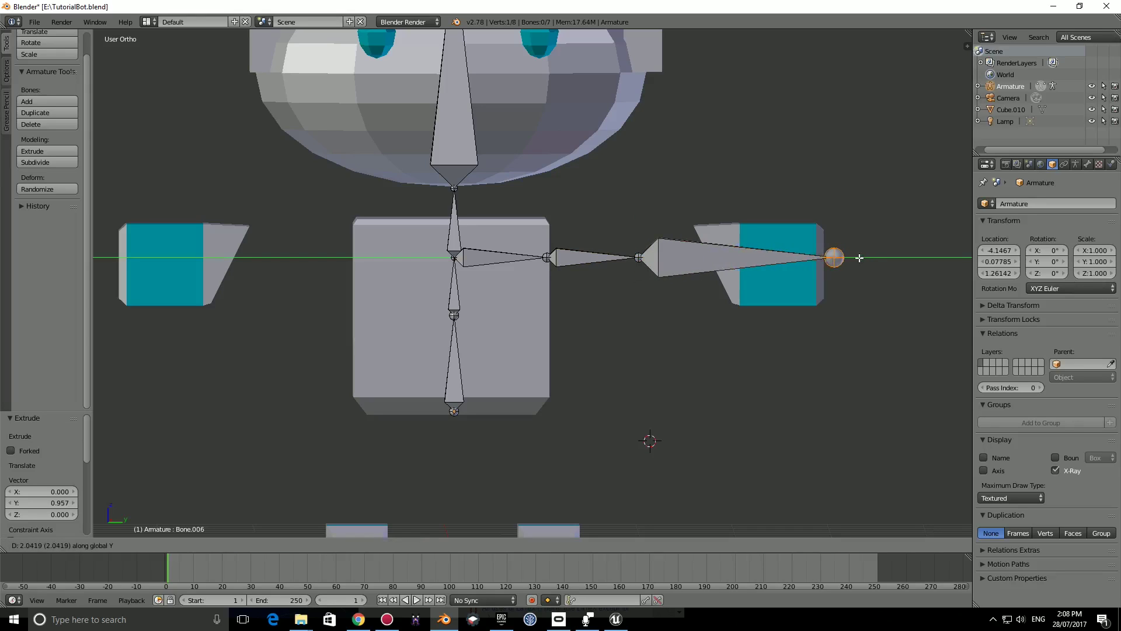
click(858, 258)
Select the shoulder, arm and hand bones together and duplicate all three in place.
right_click(687, 251)
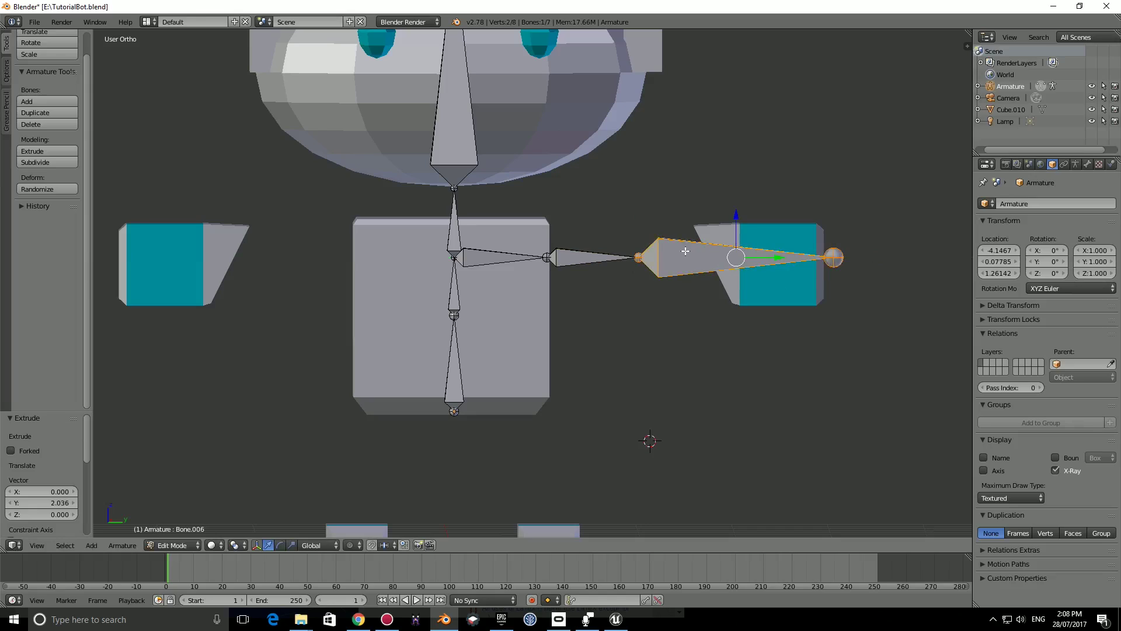
right_click(477, 260)
right_click(582, 260)
right_click(500, 263)
shift+right_click(586, 257)
shift+right_click(688, 255)
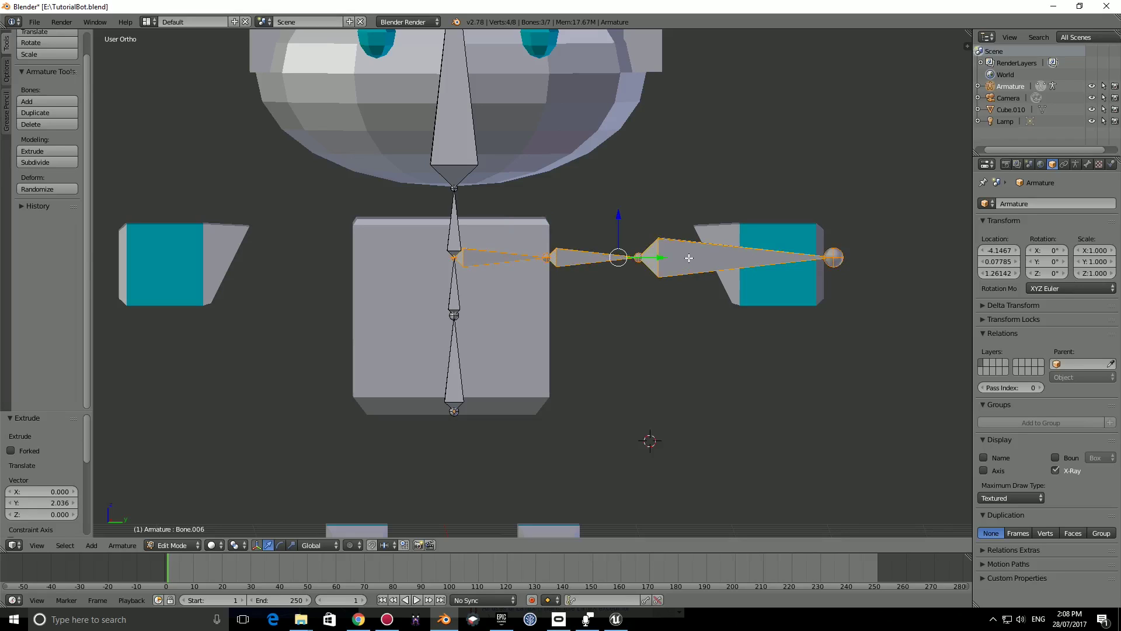
key(shift+d)
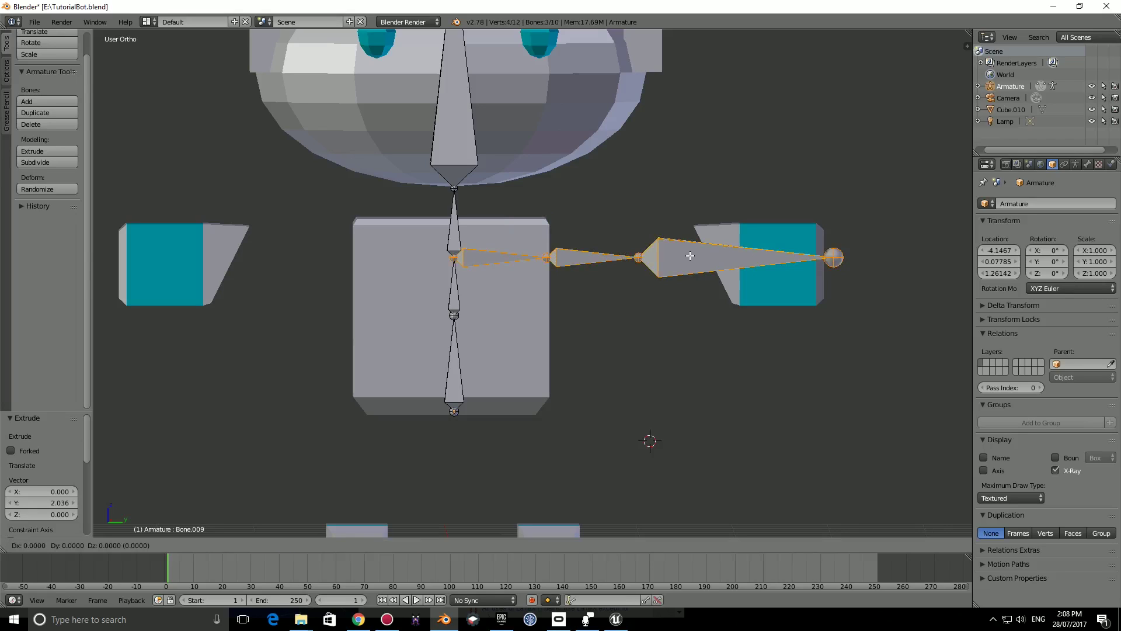
key(r)
key(z)
key(x)
key(y)
key(x)
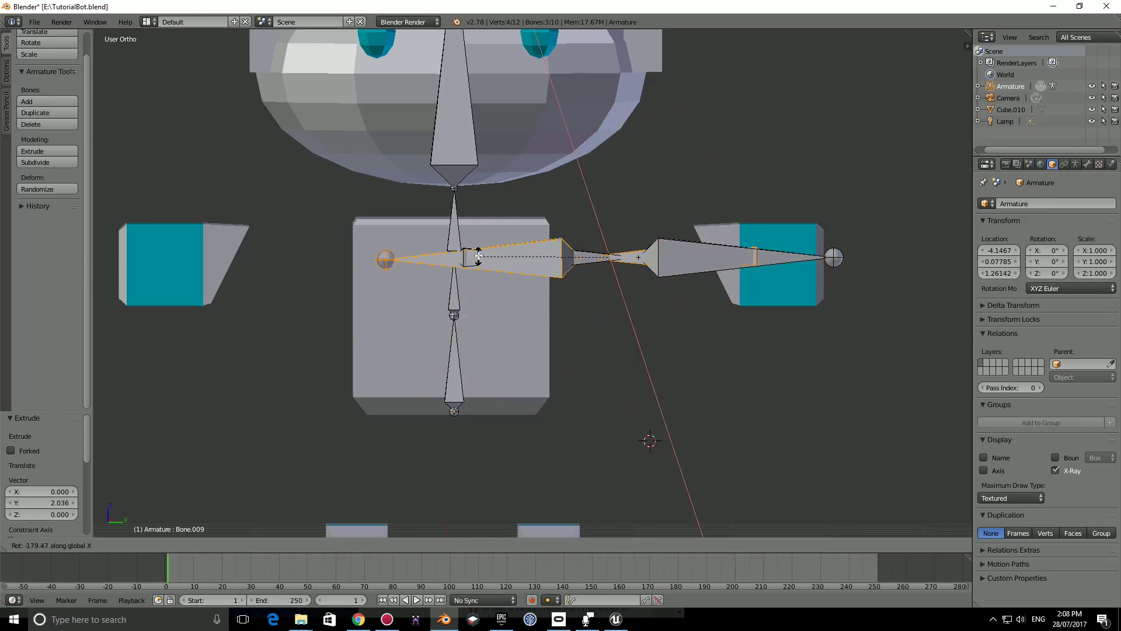
key(Escape)
Turn on snapping and rotate the duplicated arm bones -180° about the global X axis.
key(shift+Tab)
key(r)
key(x)
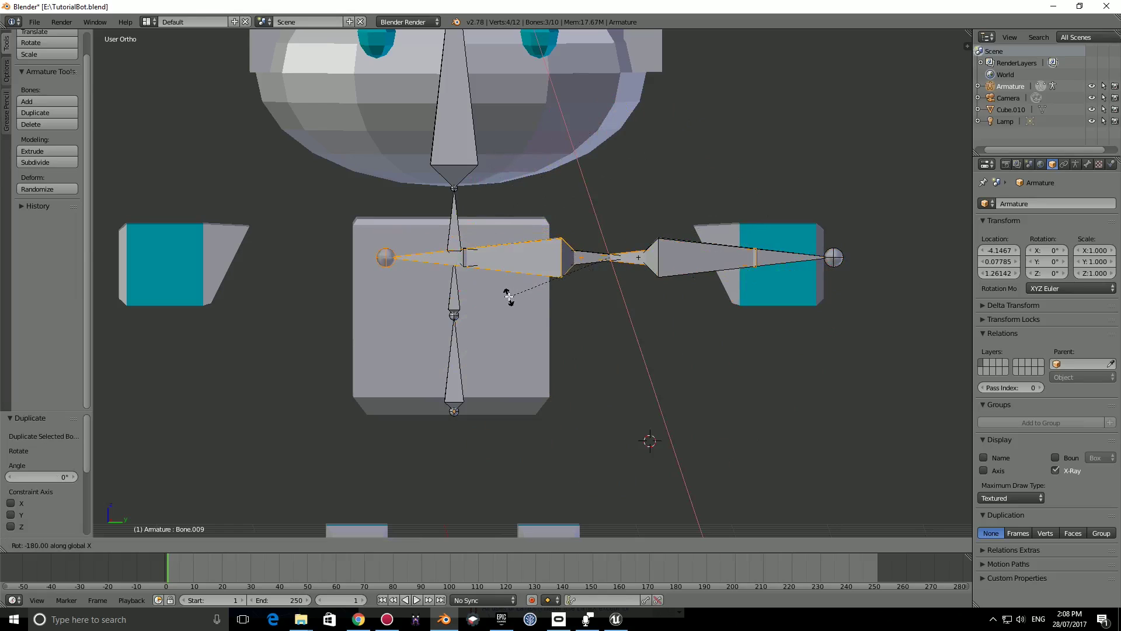
click(510, 297)
Move the duplicated arm bones about -3.371 along Y to the opposite side of the torso.
shift+middle_drag(640, 287, 668, 289)
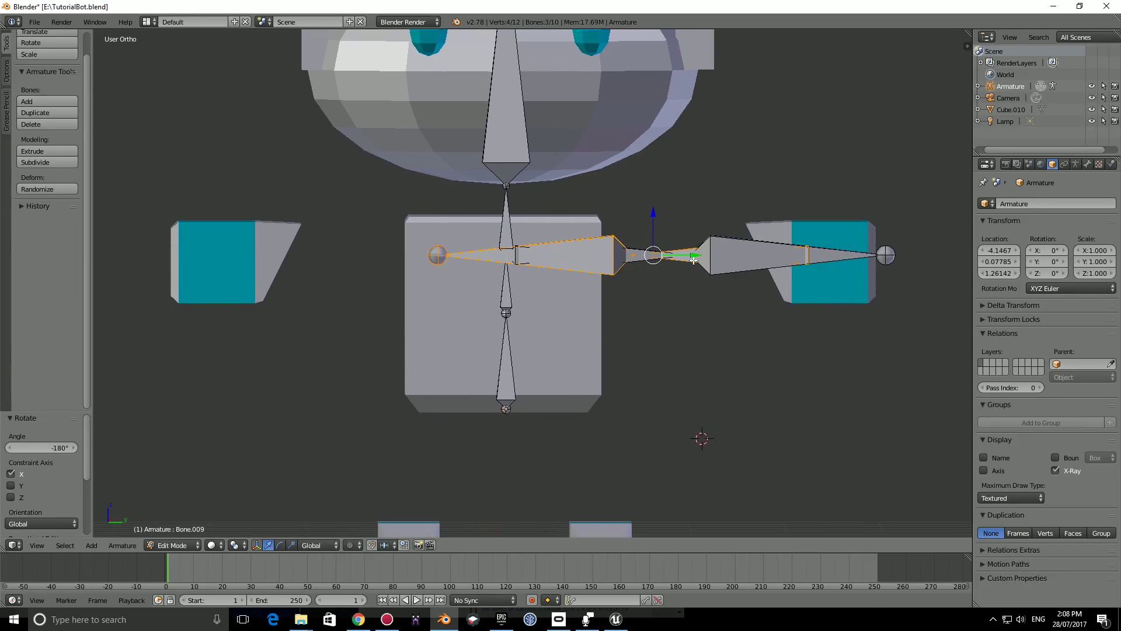
key(g)
key(y)
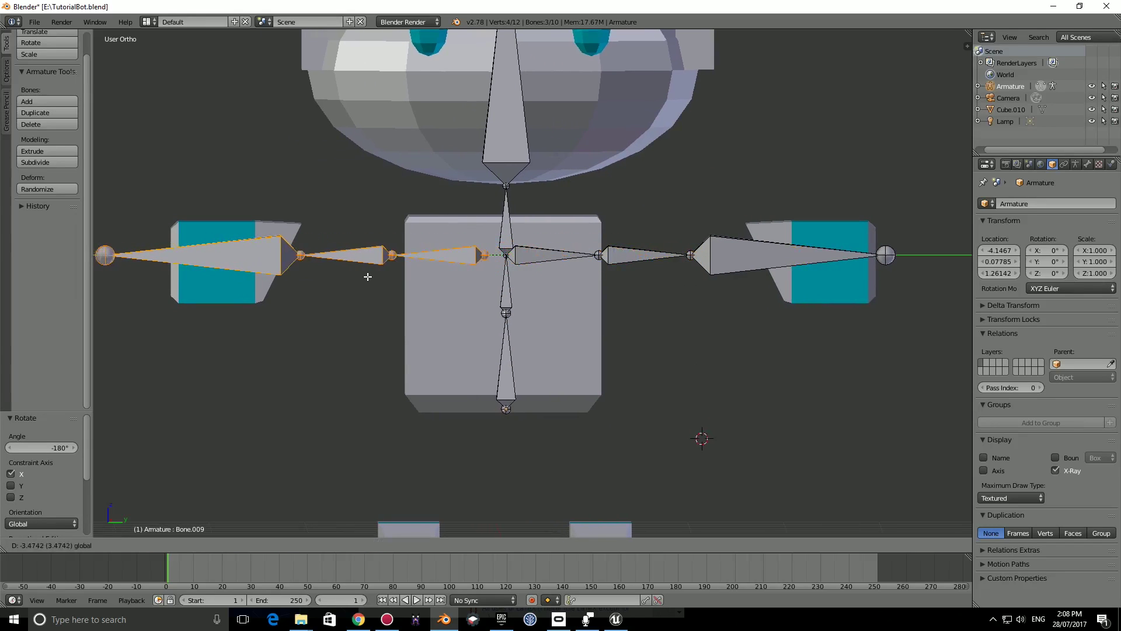
click(373, 276)
Adjust the duplicated arm along Y by about -0.224 and 0.329 so its inner end meets the spine joint.
scroll(496, 251, up, 2)
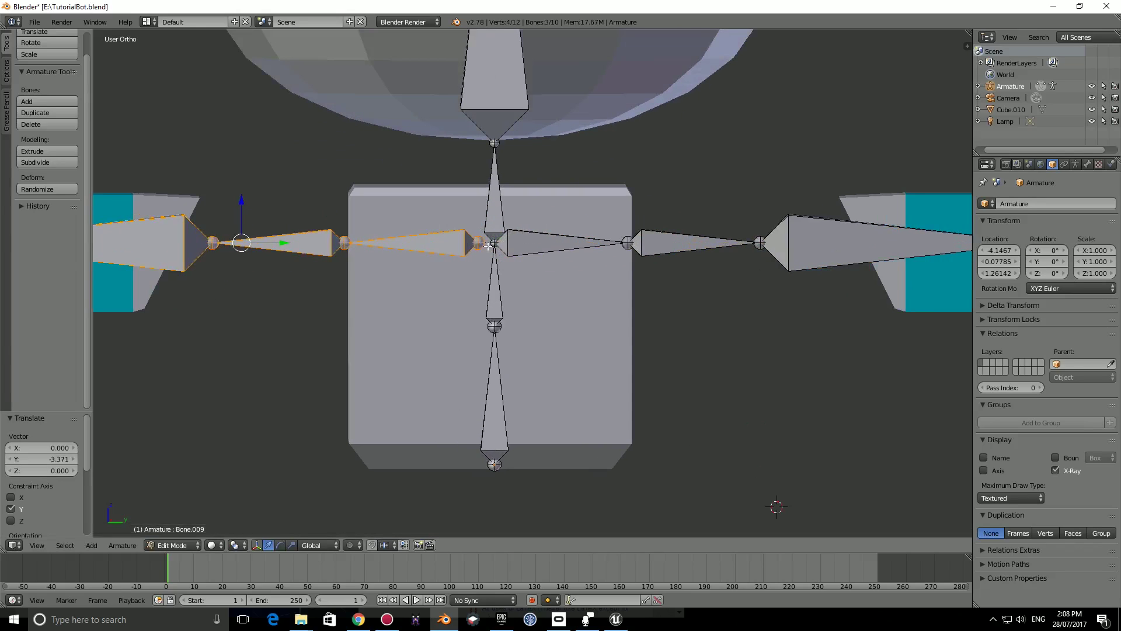
key(g)
key(y)
click(500, 244)
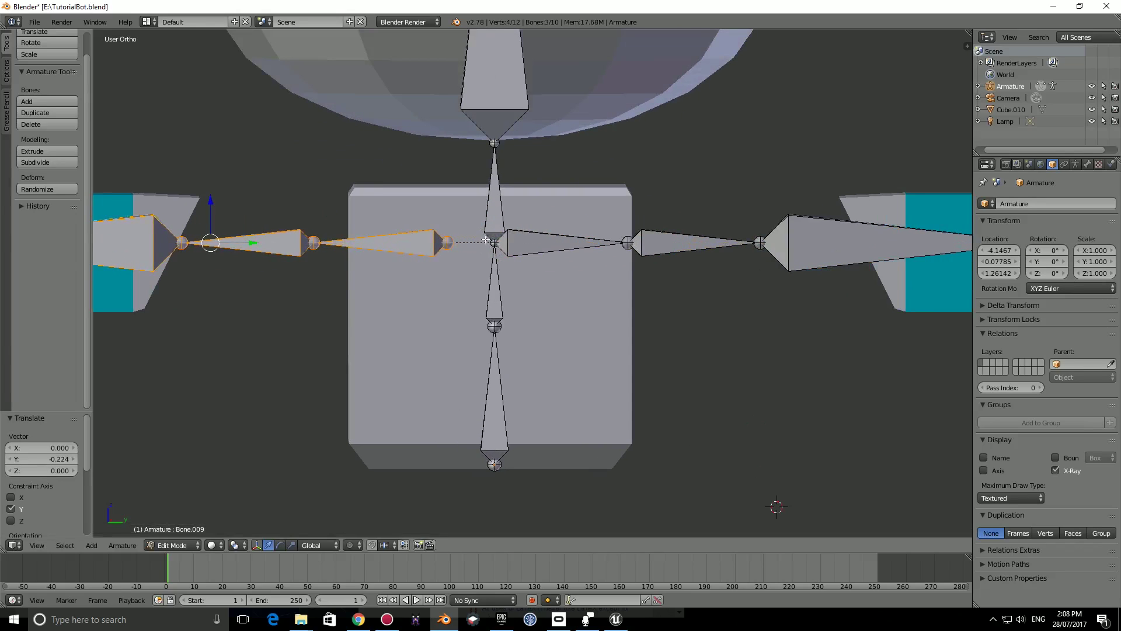
scroll(485, 241, down, 2)
key(g)
key(y)
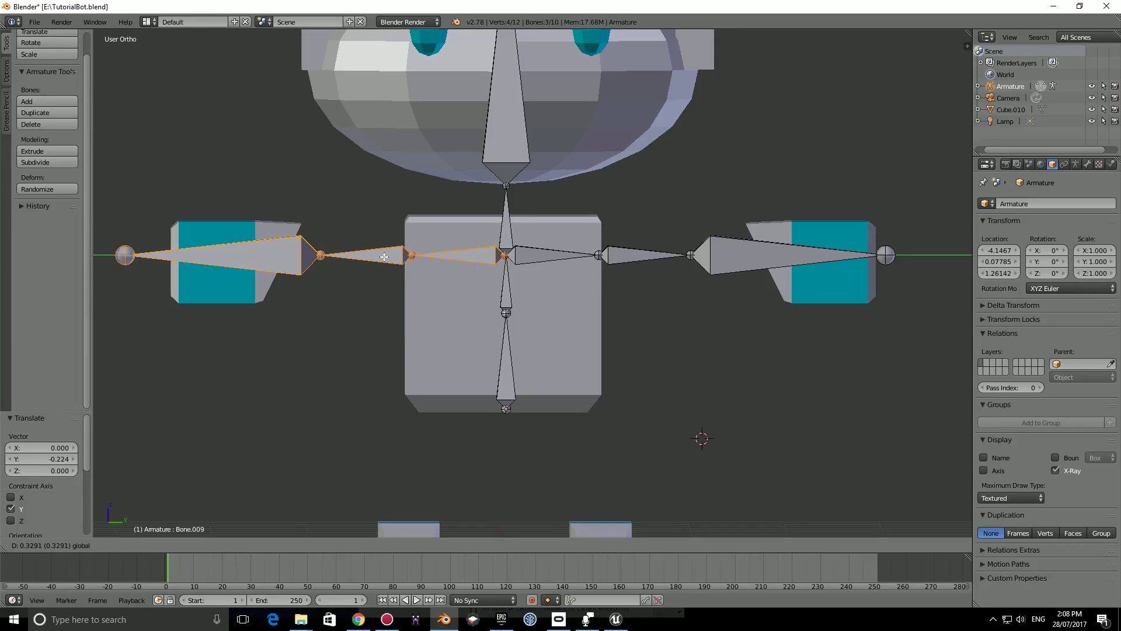
click(383, 256)
Fit the duplicated arm to its hand by moving the hand bone's tip about 0.427 and its wrist joint about 0.051 along Y.
right_click(125, 254)
key(g)
key(y)
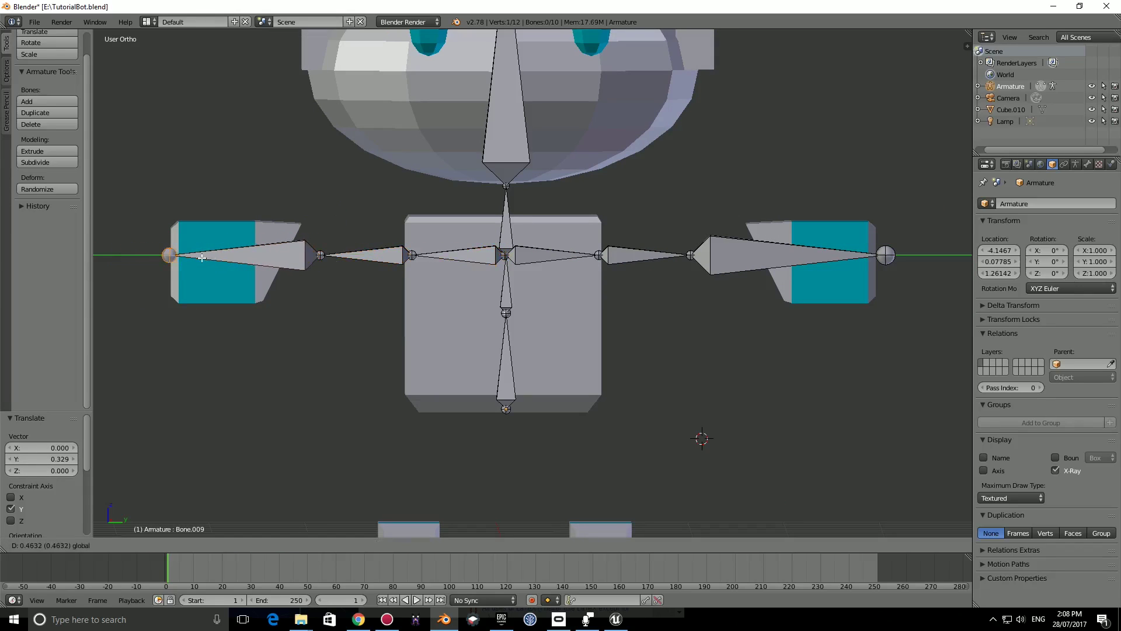
click(204, 257)
middle_drag(204, 257, 383, 280)
right_click(353, 261)
key(g)
key(y)
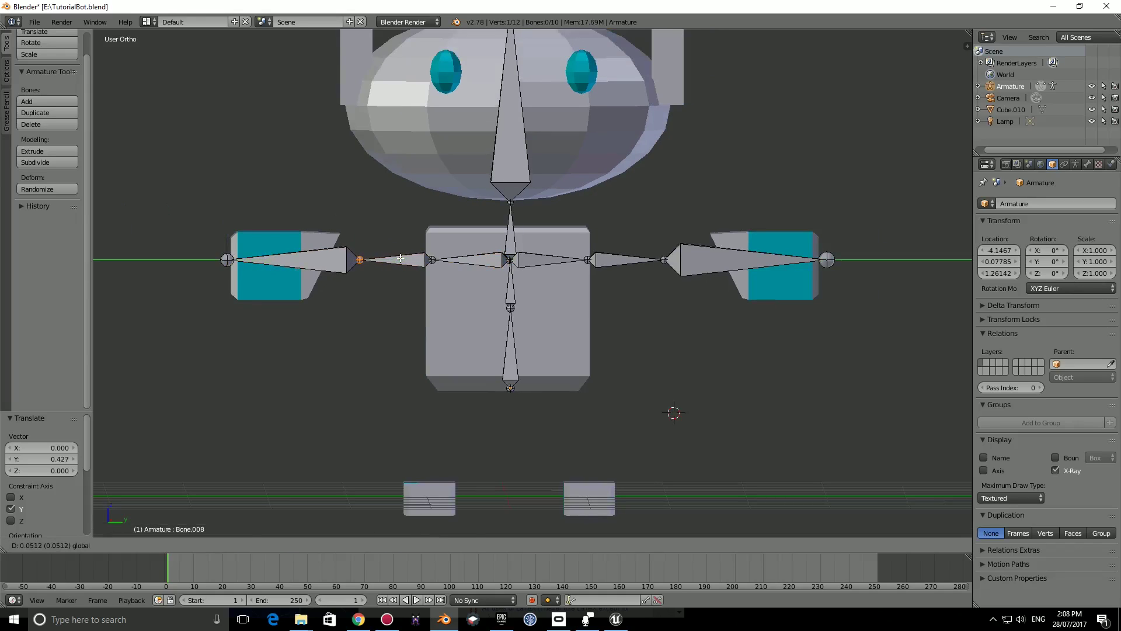
click(400, 258)
Extrude a hip bone about 0.952 along positive Y from the base of the lowest spine bone.
shift+middle_drag(623, 380, 577, 350)
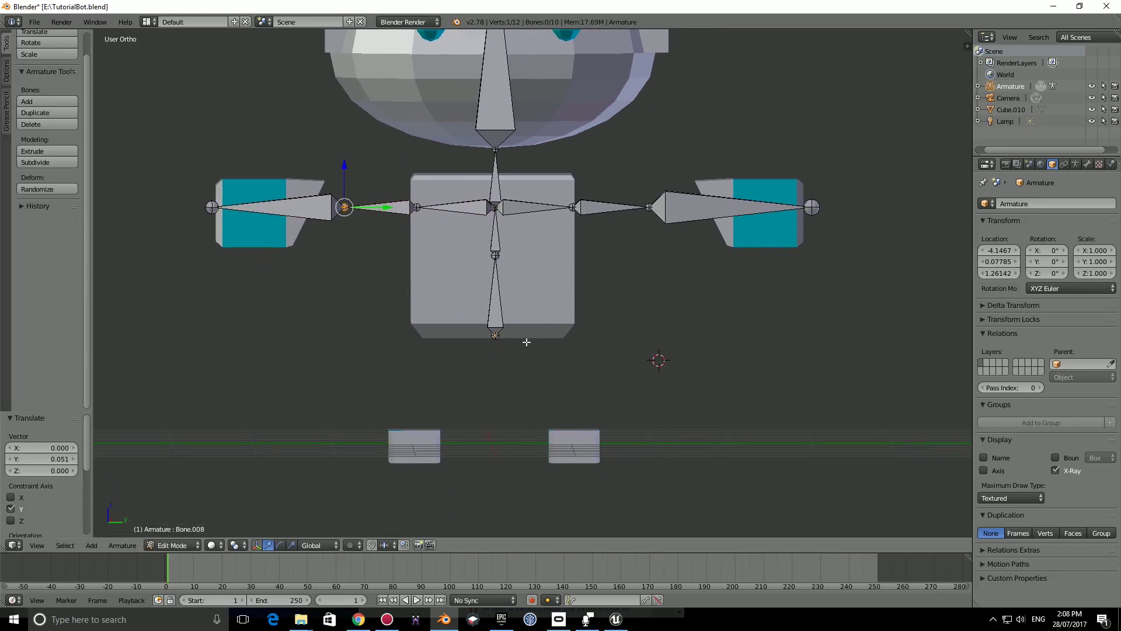
right_click(498, 332)
scroll(553, 397, up, 3)
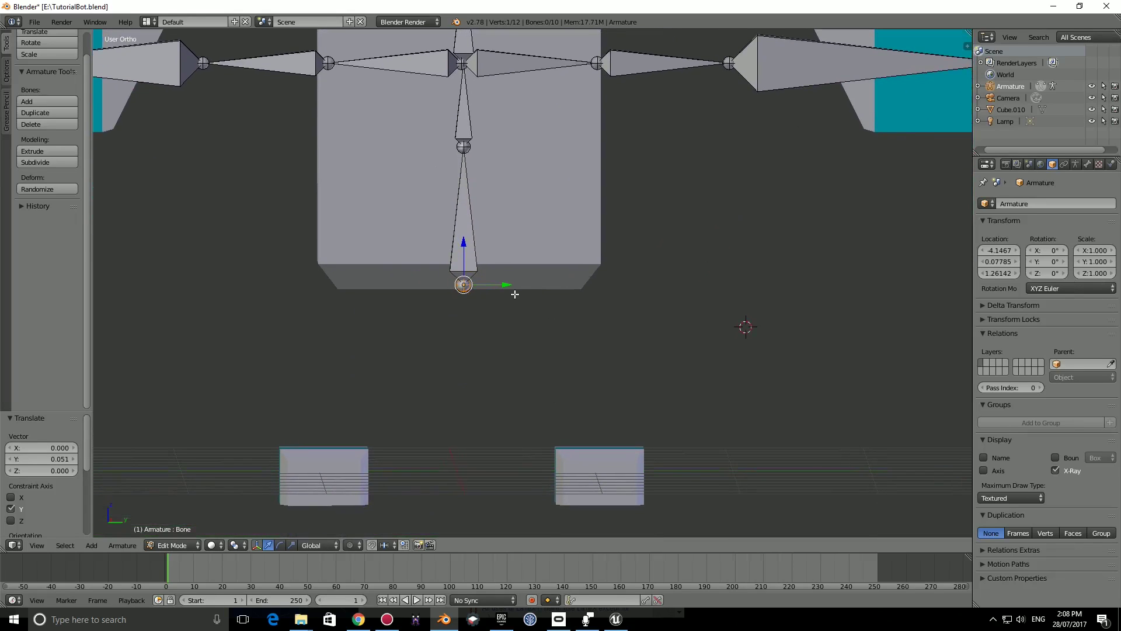
key(e)
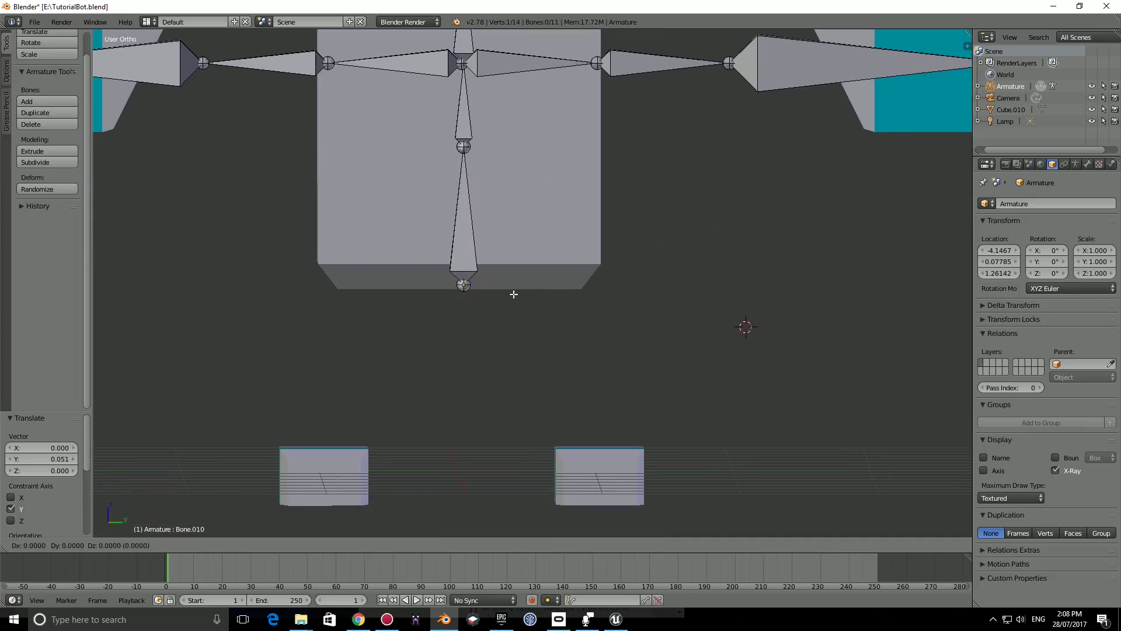
key(x)
key(y)
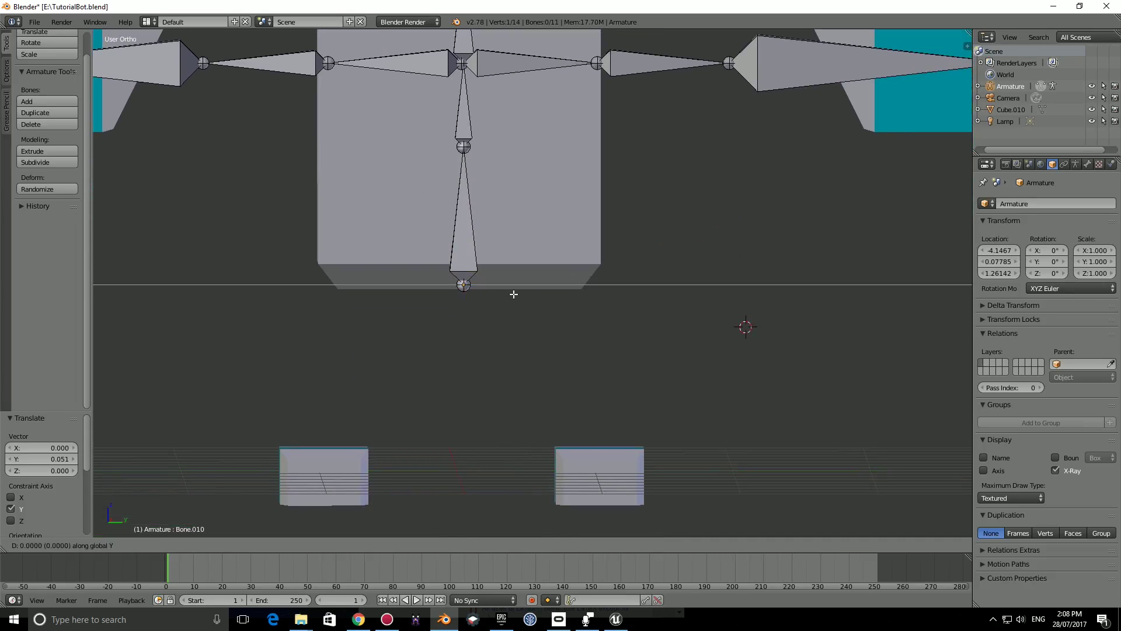
click(645, 286)
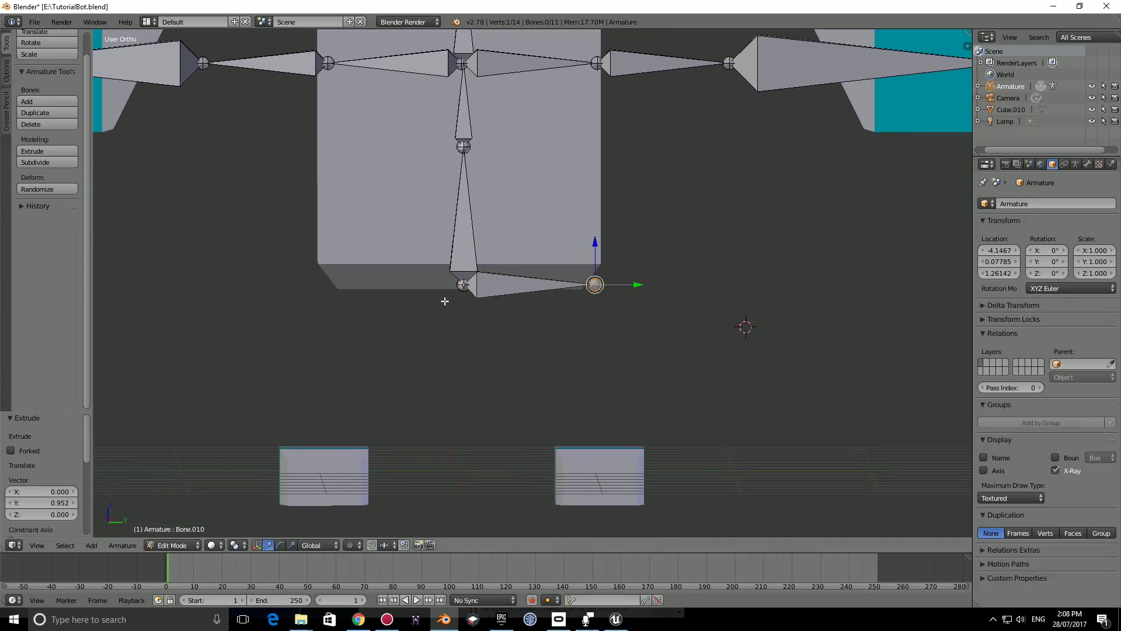
Extrude the opposite hip bone about -1.007 along Y from the same spine base joint.
right_click(464, 285)
key(e)
key(y)
click(478, 292)
Extrude upper leg bones down along Z from both hip ends, plus lower leg bones about 0.864 long reaching into the feet.
right_click(593, 284)
shift+right_click(348, 288)
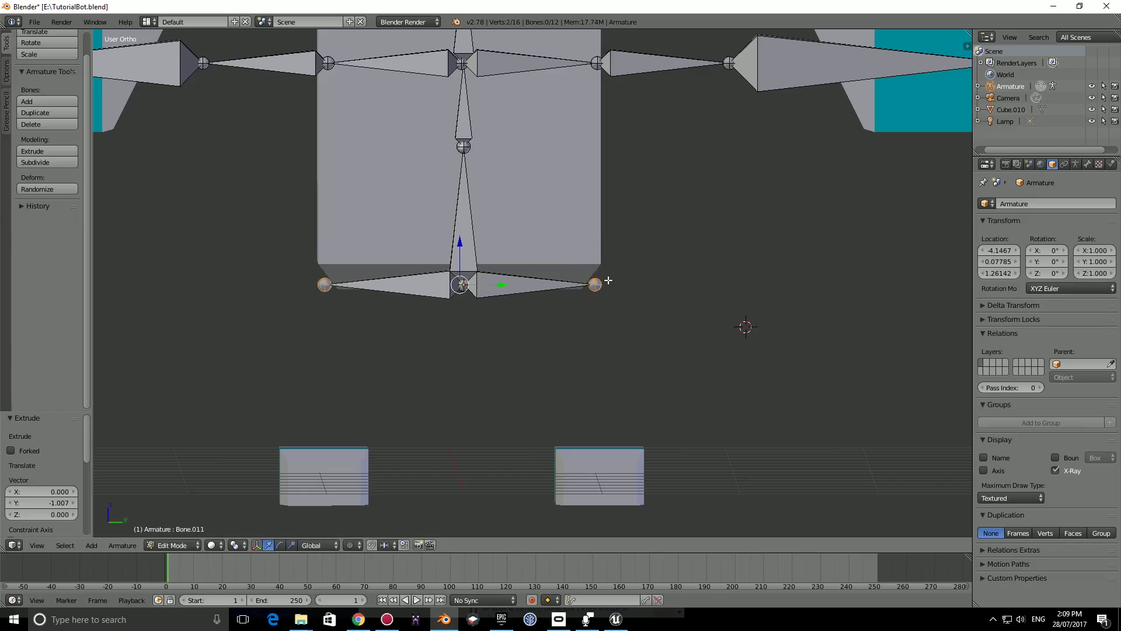
key(e)
key(z)
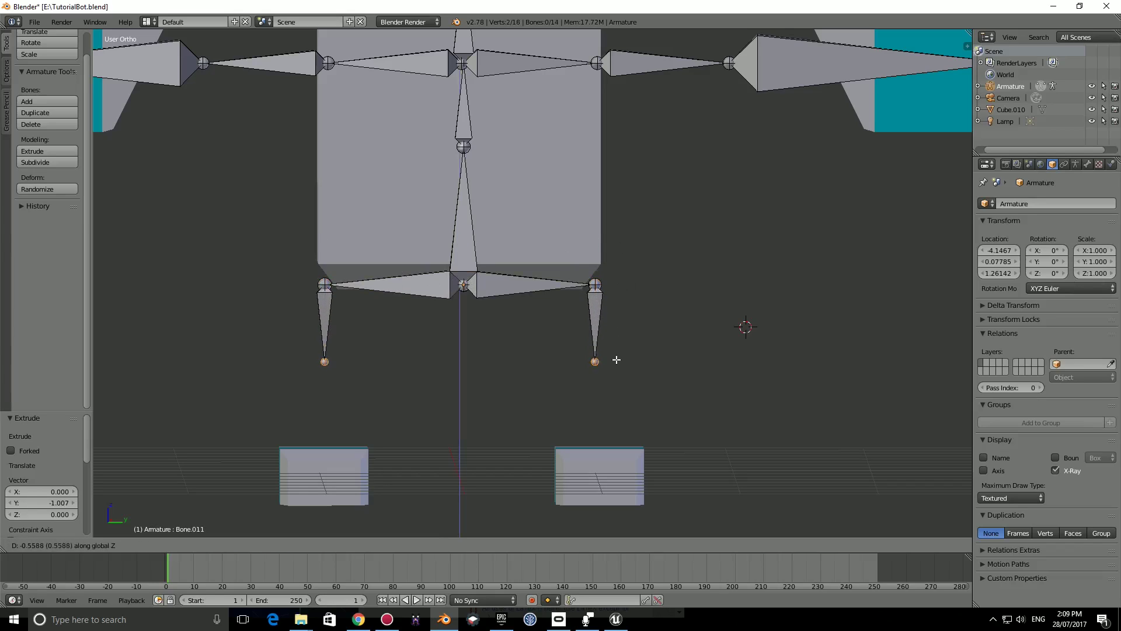
click(612, 363)
key(e)
key(z)
click(661, 466)
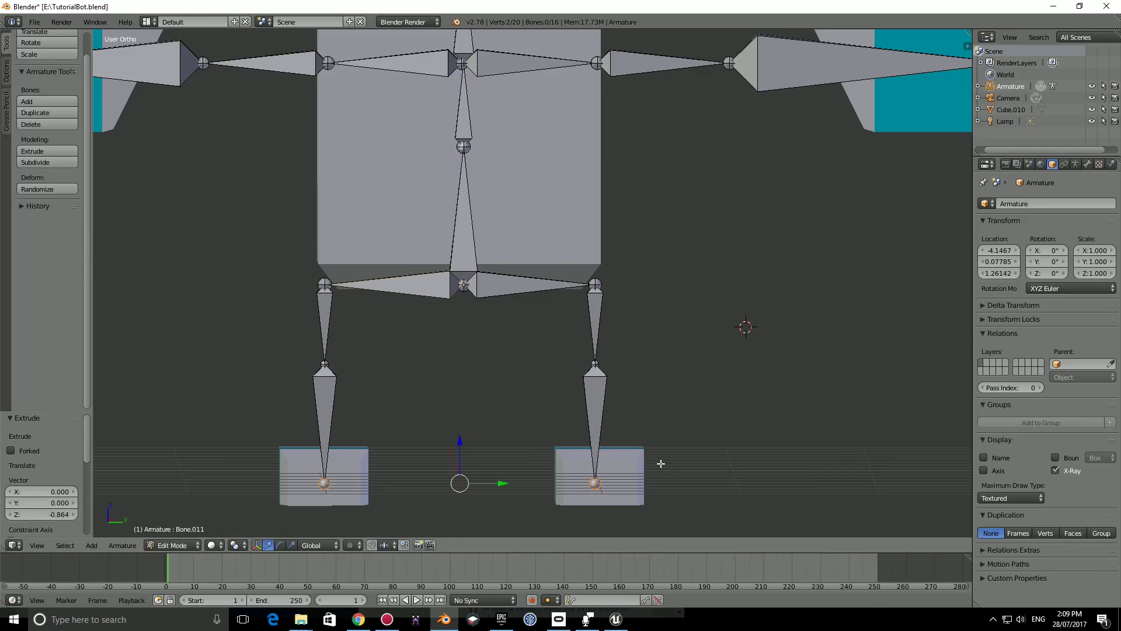
Return to Object Mode and move the armature about 3.786 along X into the robot's body.
key(KP_5)
middle_drag(590, 414, 414, 393)
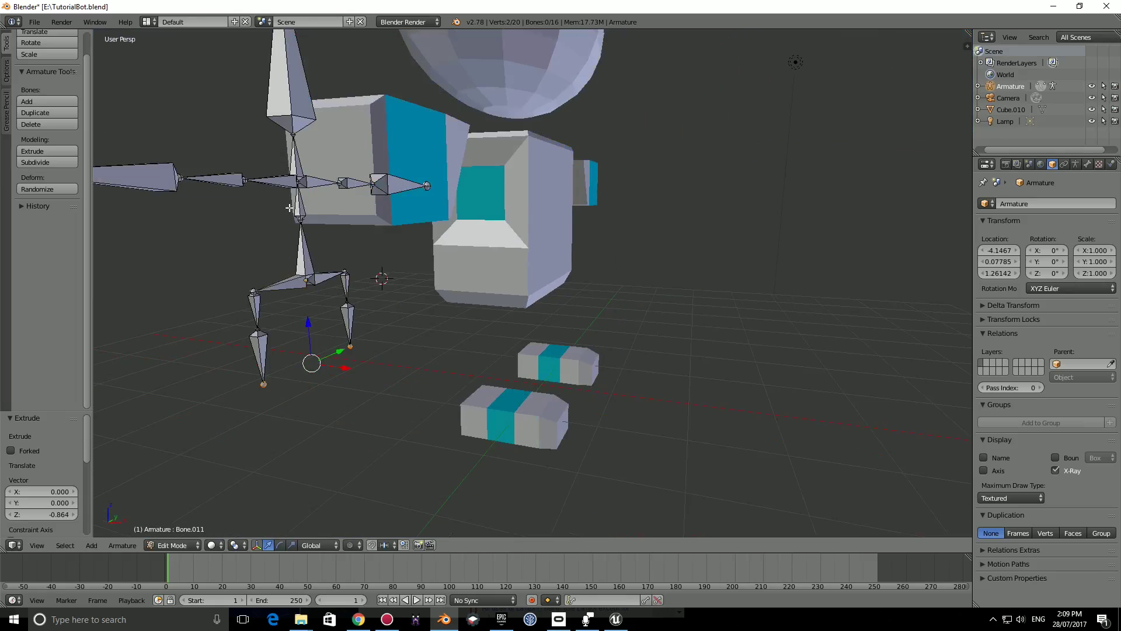
key(w)
middle_drag(438, 320, 426, 321)
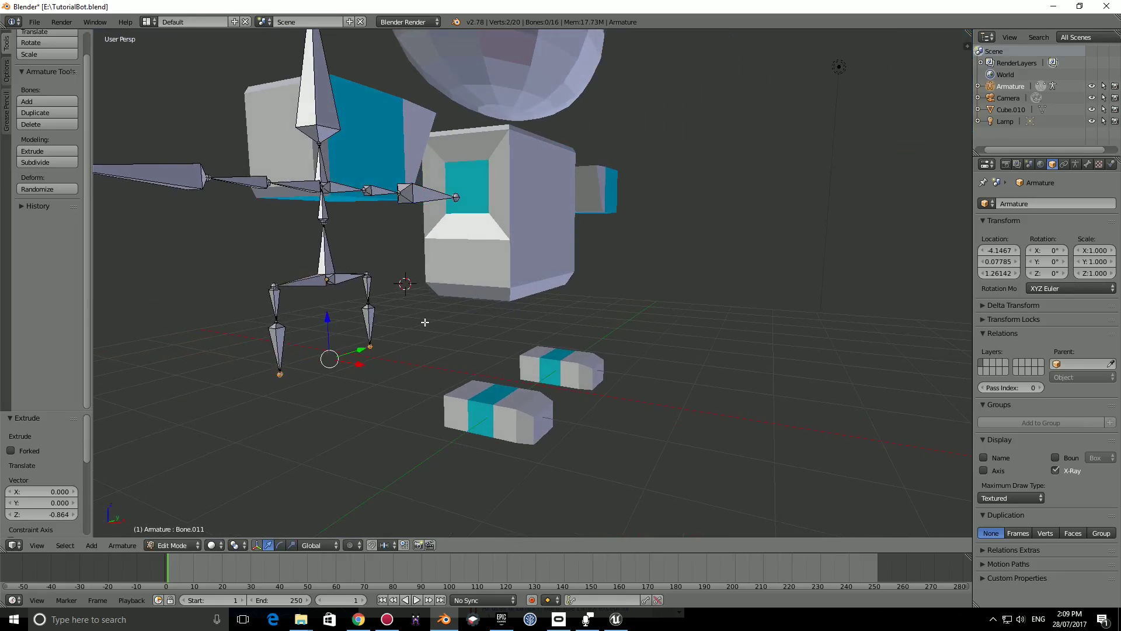
key(Tab)
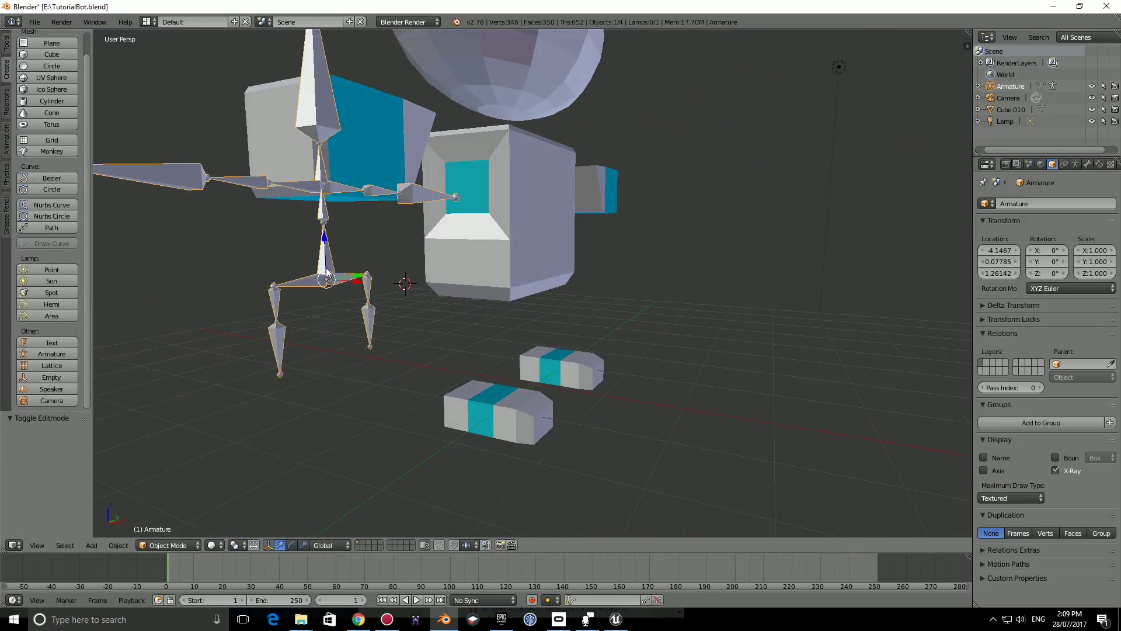
middle_drag(366, 290, 297, 295)
key(g)
key(x)
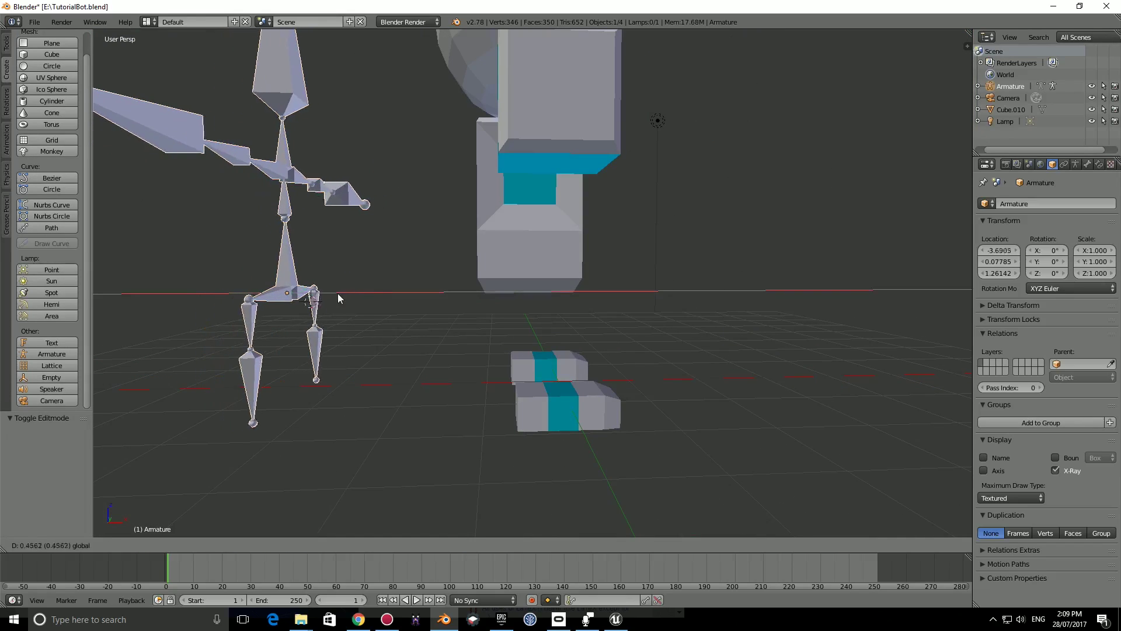
drag(534, 297, 569, 295)
middle_drag(569, 294, 564, 286)
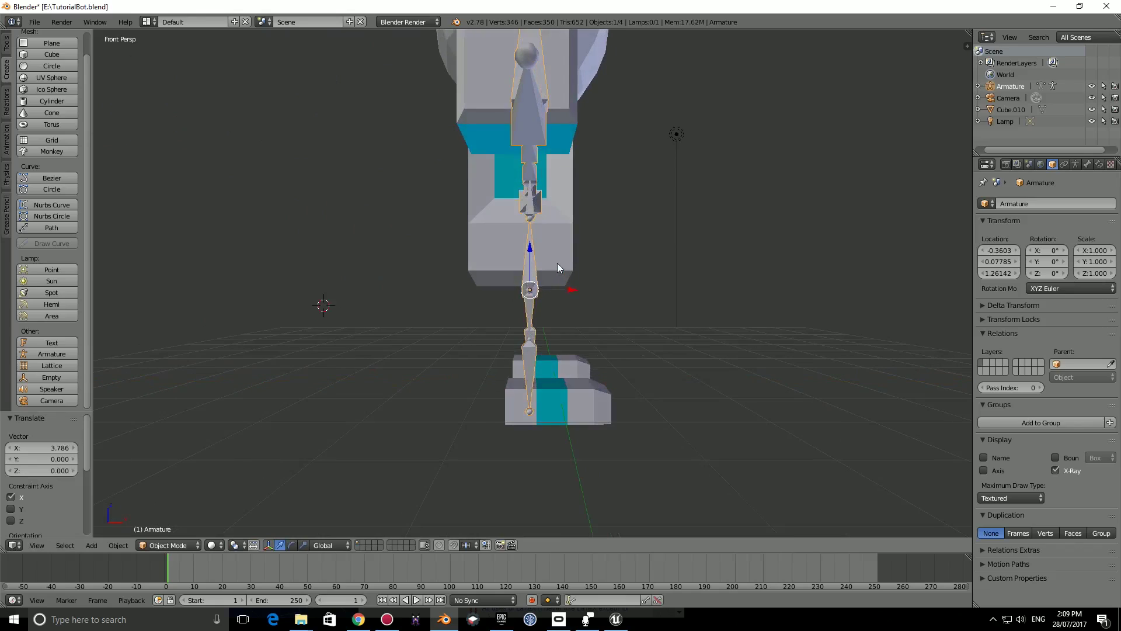
Examine the armature's alignment with the torso and feet in the front orthographic view.
key(KP_1)
key(KP_5)
mouse_move(557, 280)
middle_down()
mouse_move(565, 270)
mouse_move(562, 281)
middle_up()
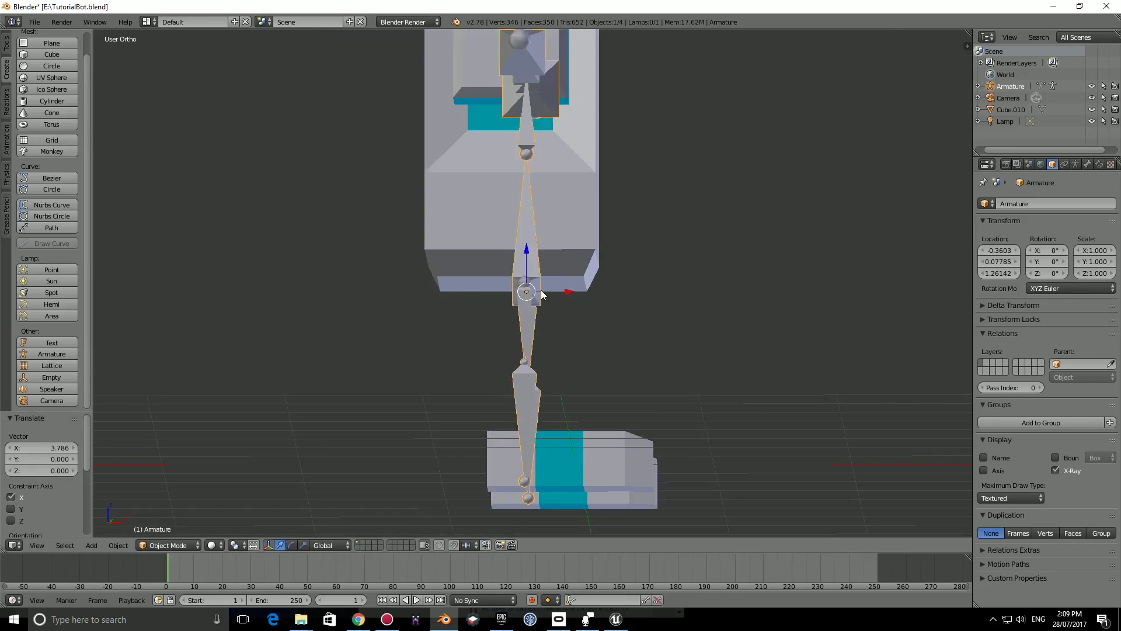
key(KP_1)
key(z)
key(z)
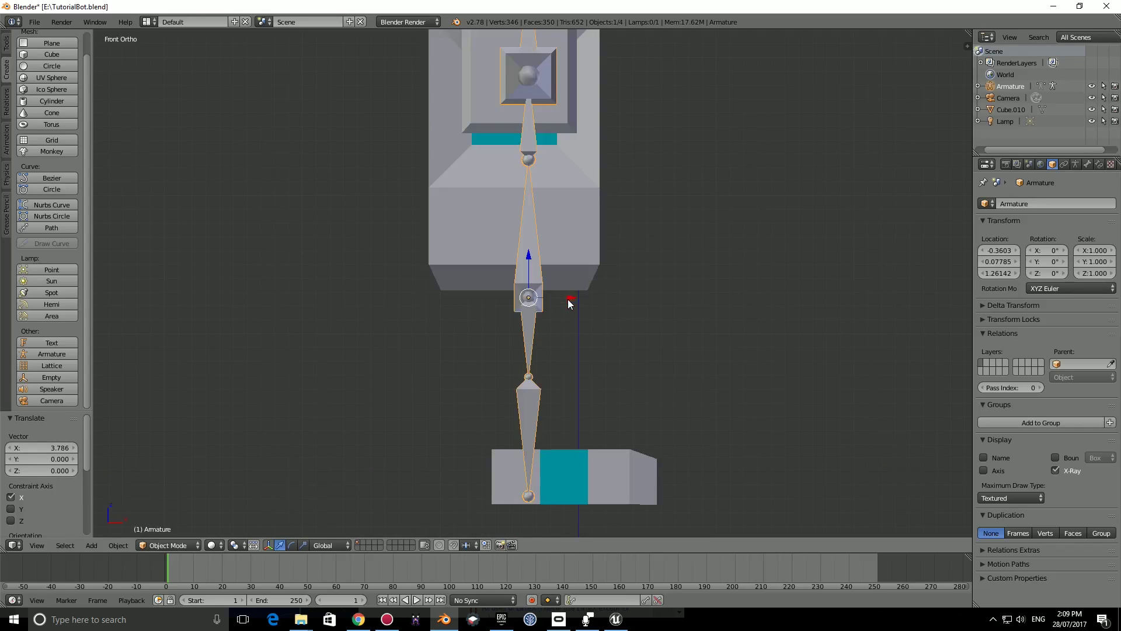
Move the armature about -0.10 along X within the robot's body.
key(g)
key(x)
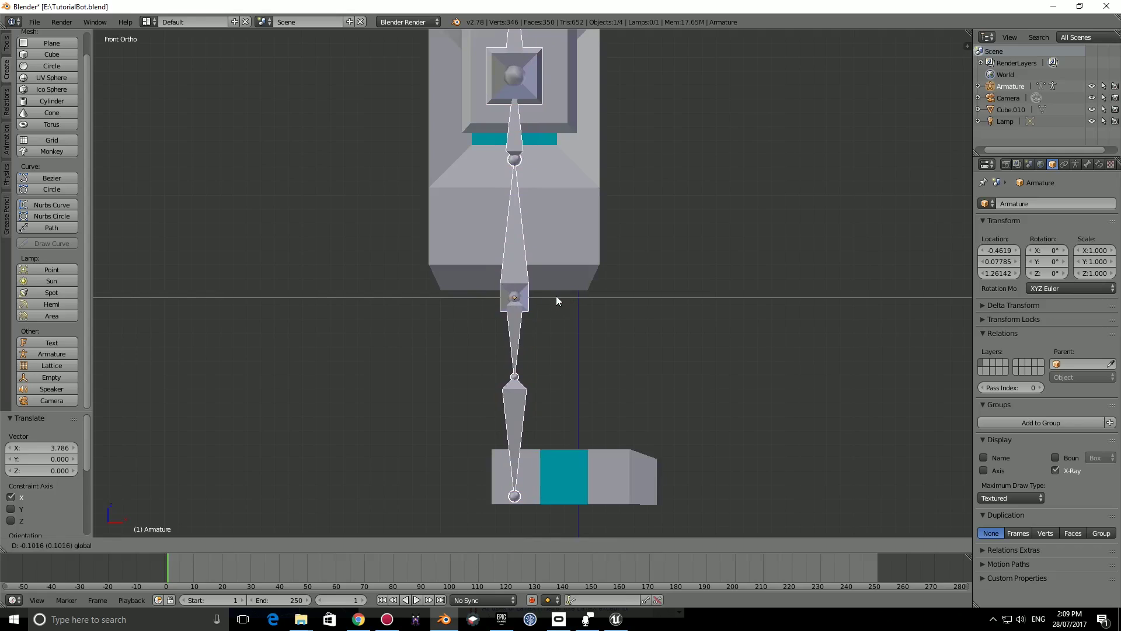
click(556, 295)
In Edit Mode, extrude foot bones about 1.092 along X from the end joints of both lower leg bones.
key(KP_5)
middle_drag(553, 354, 547, 387)
key(Tab)
right_click(582, 468)
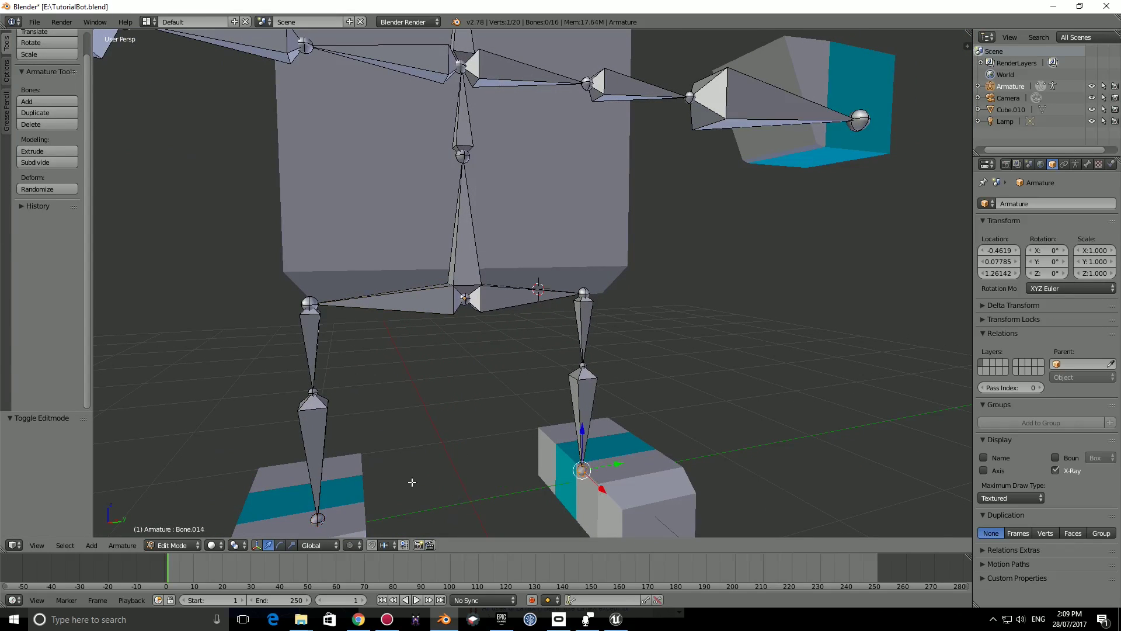
shift+right_click(316, 518)
middle_drag(316, 518, 403, 493)
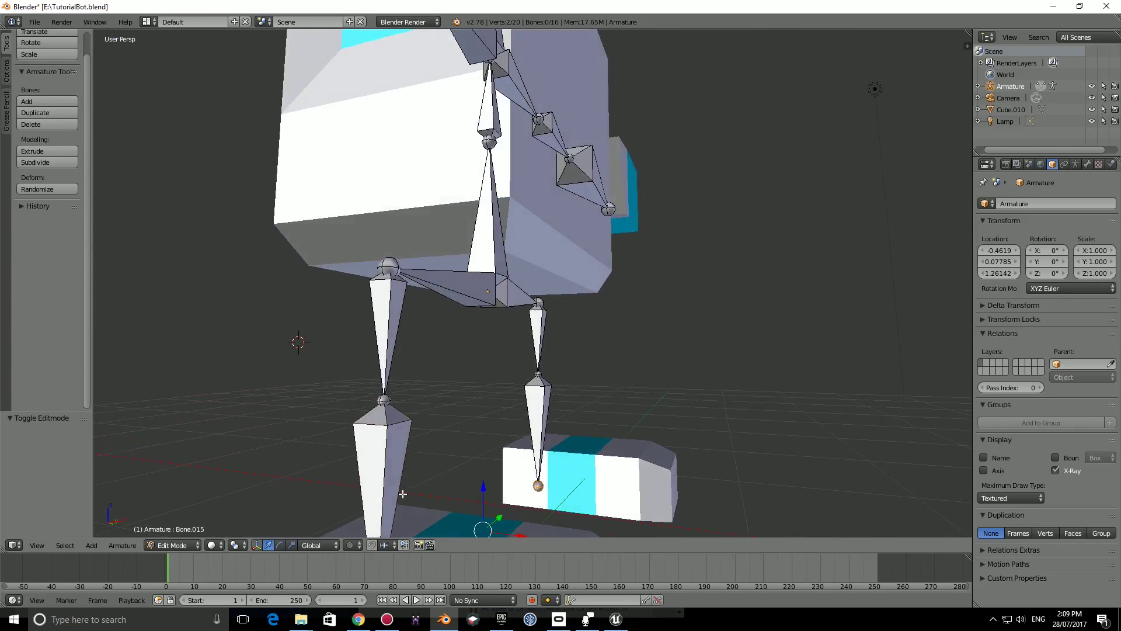
key(KP_5)
key(KP_1)
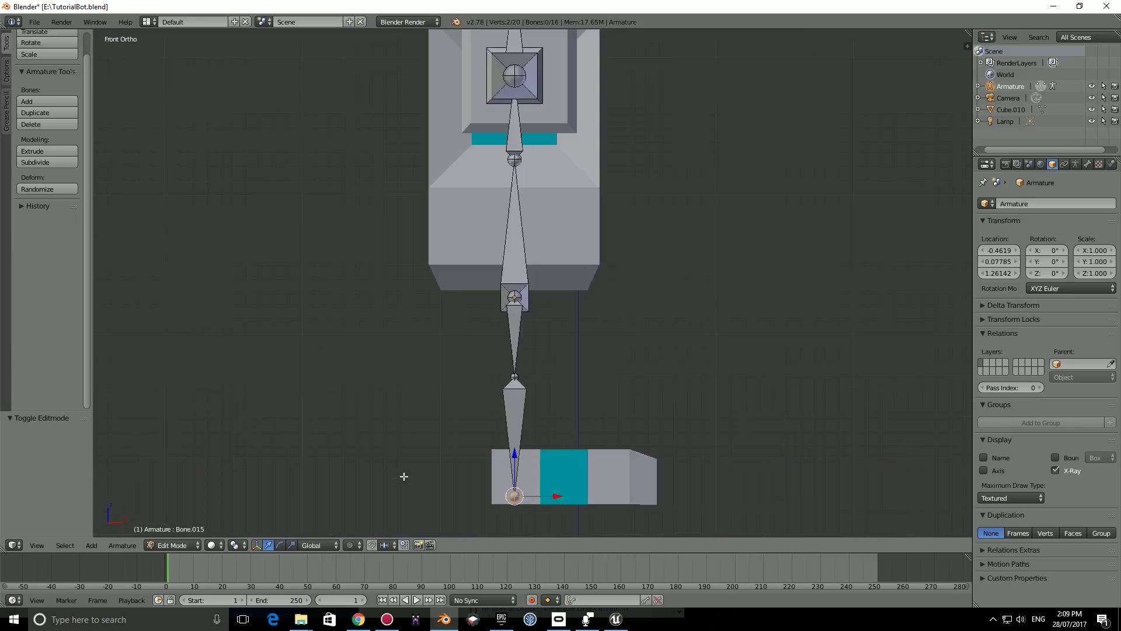
key(e)
key(z)
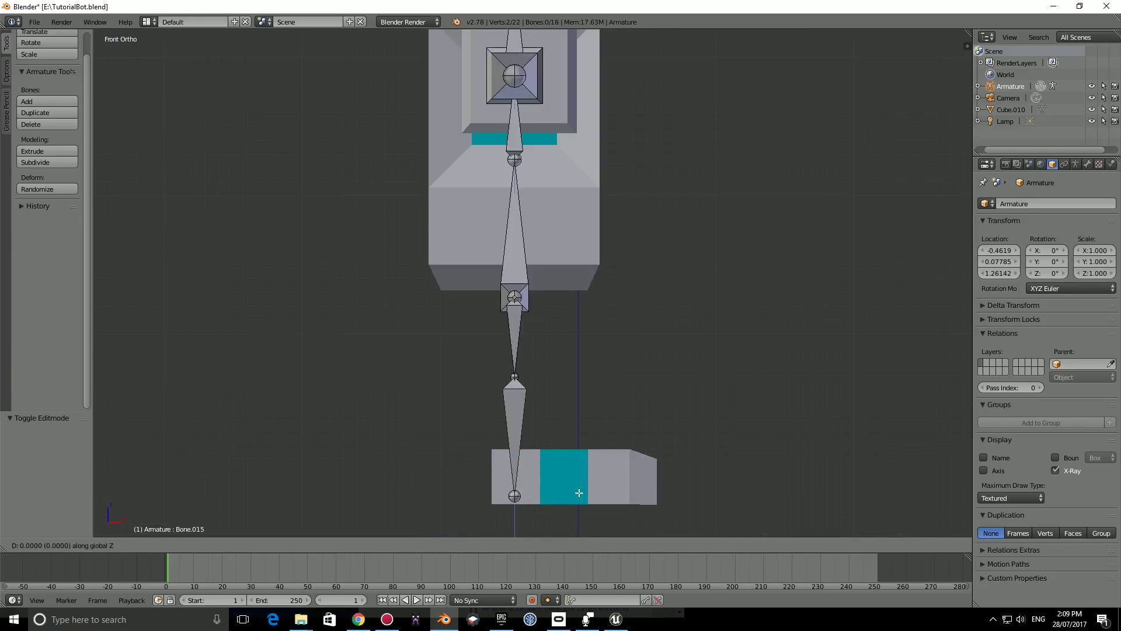
key(x)
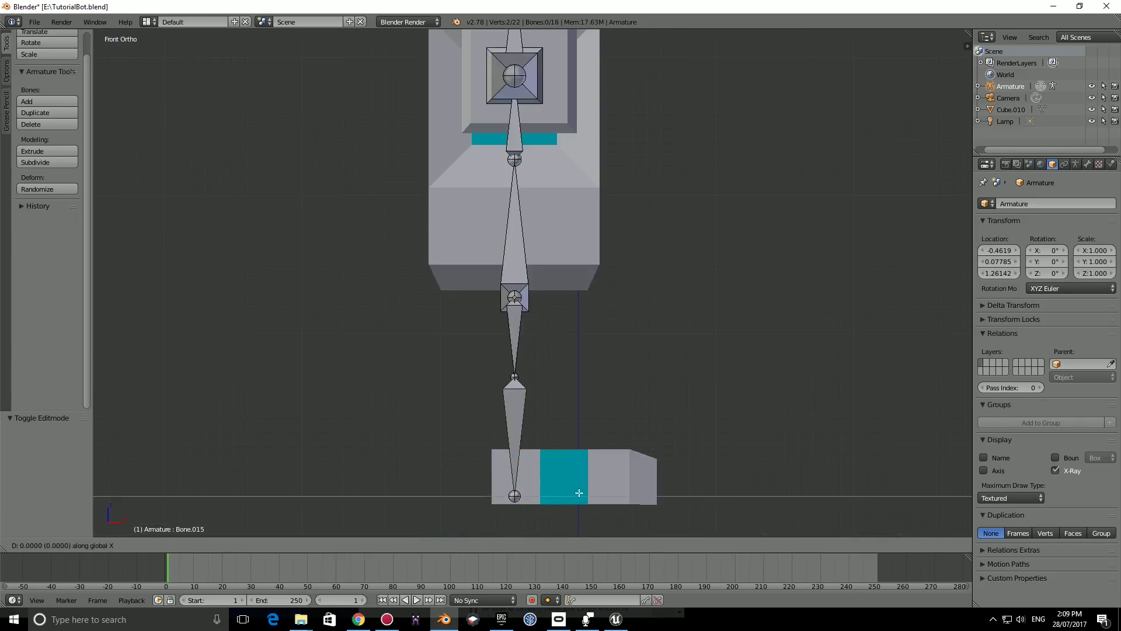
click(729, 484)
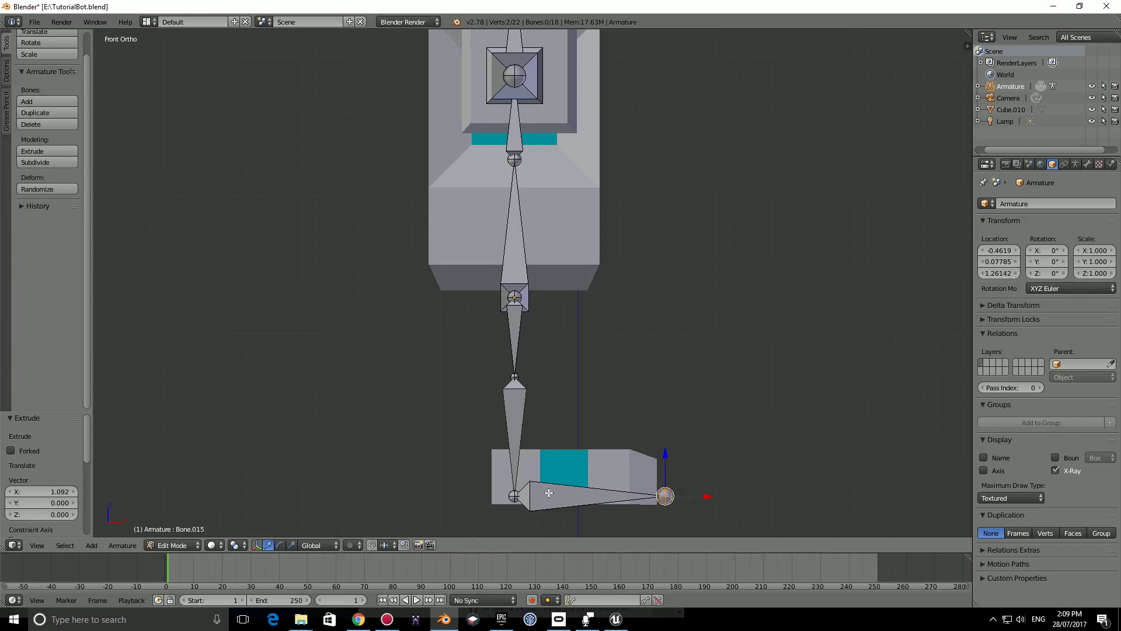
Raise both foot bones together about 0.079 along Z inside the feet.
middle_drag(550, 473, 566, 408)
right_click(571, 427)
shift+right_click(403, 458)
middle_drag(403, 458, 460, 431)
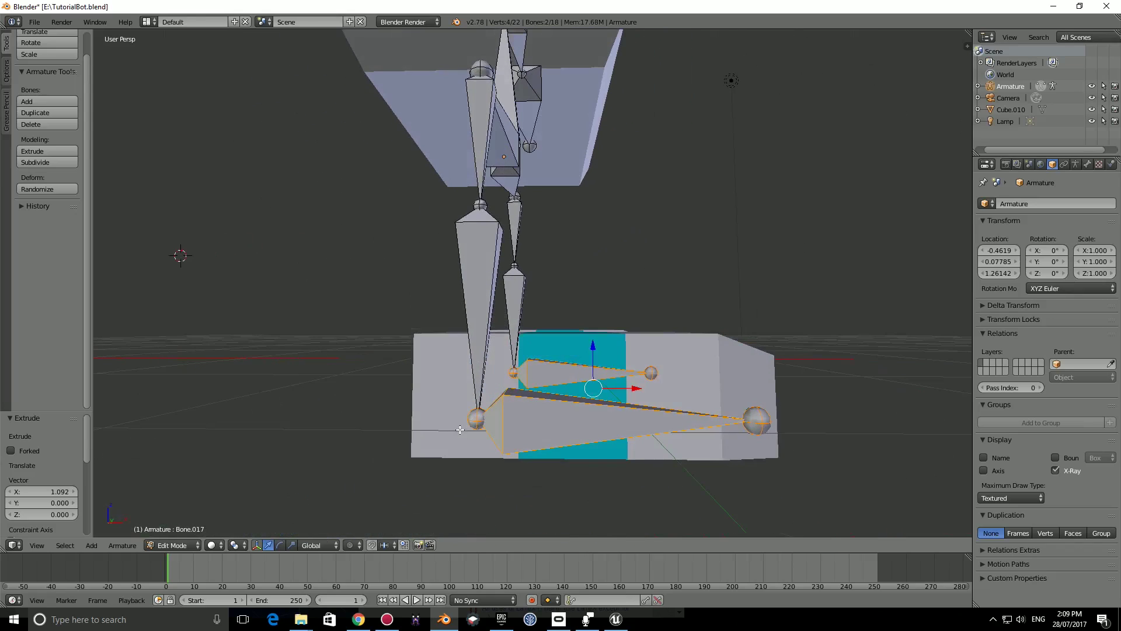
drag(593, 347, 600, 333)
middle_drag(617, 373, 513, 391)
scroll(523, 365, down, 5)
middle_drag(461, 310, 444, 327)
shift+middle_drag(443, 327, 501, 382)
Expand the armature's data in the outliner and check which top-level entries match the hip and spine bones.
right_click(545, 313)
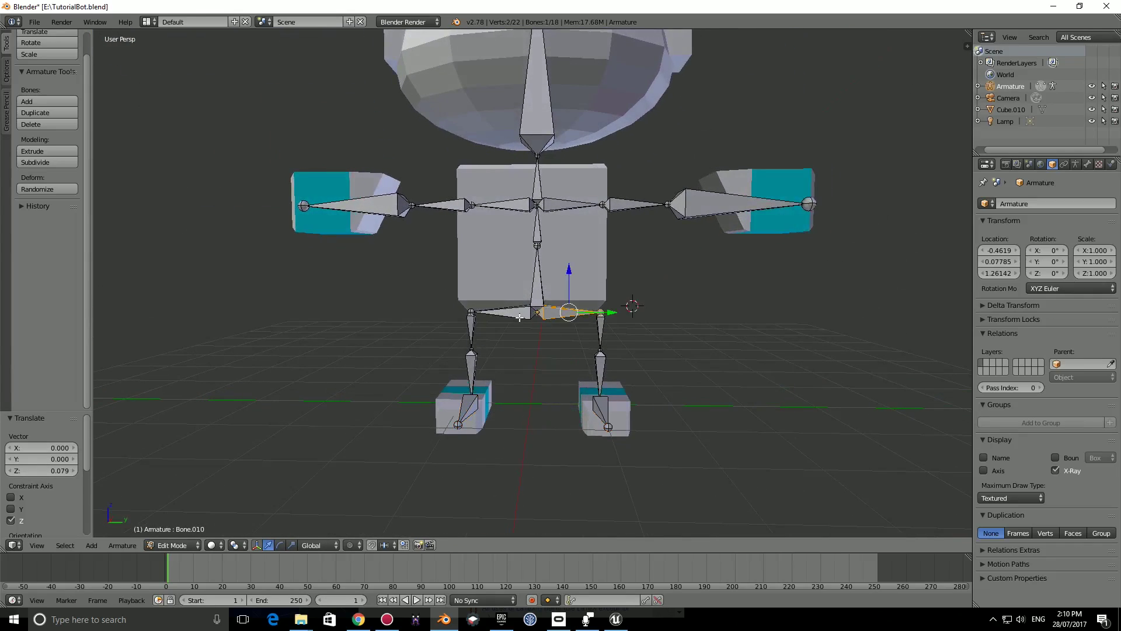
scroll(630, 252, up, 3)
scroll(734, 146, down, 3)
middle_drag(734, 132, 672, 206)
scroll(656, 280, up, 6)
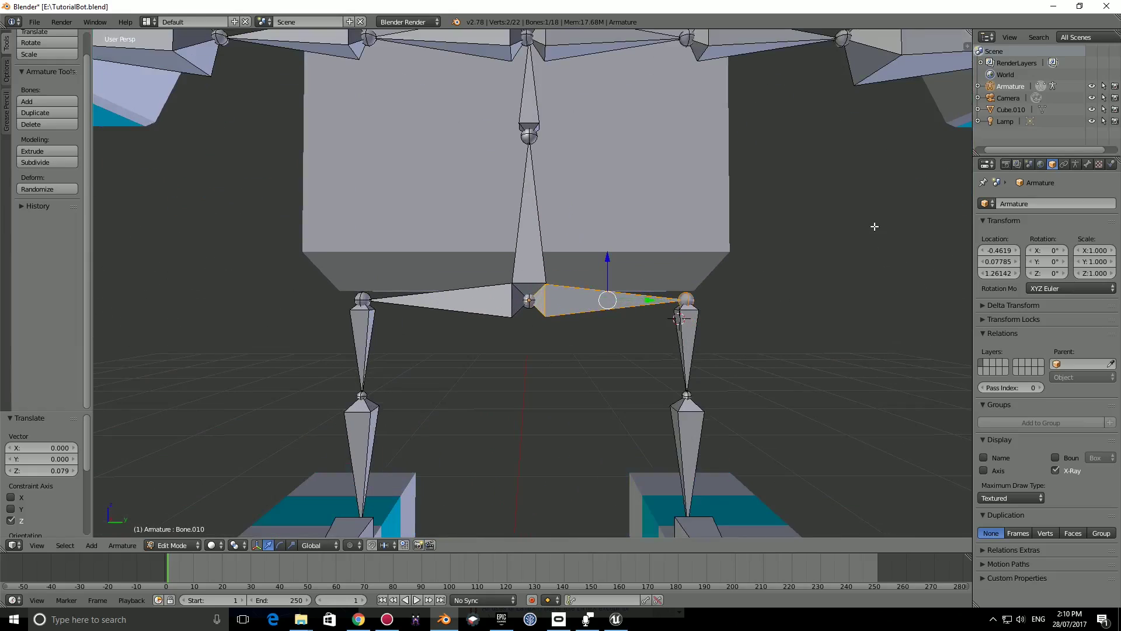
click(979, 86)
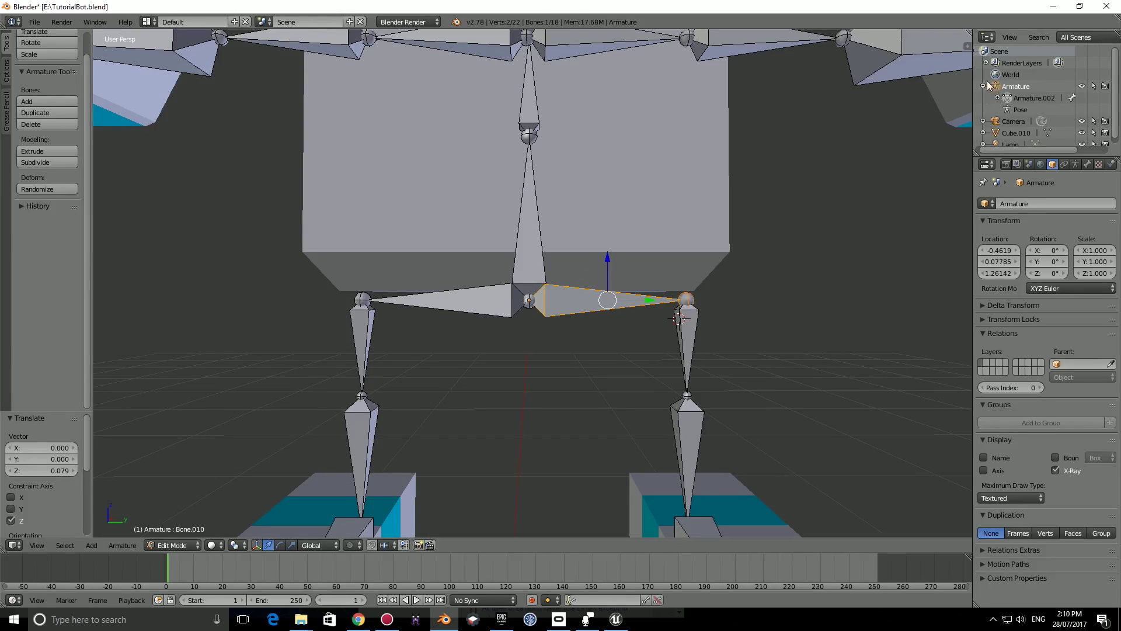
click(997, 98)
click(1034, 110)
click(1036, 120)
click(1035, 131)
click(1033, 110)
Rename the lowest central spine bone as RootBone.
right_click(594, 285)
right_click(533, 270)
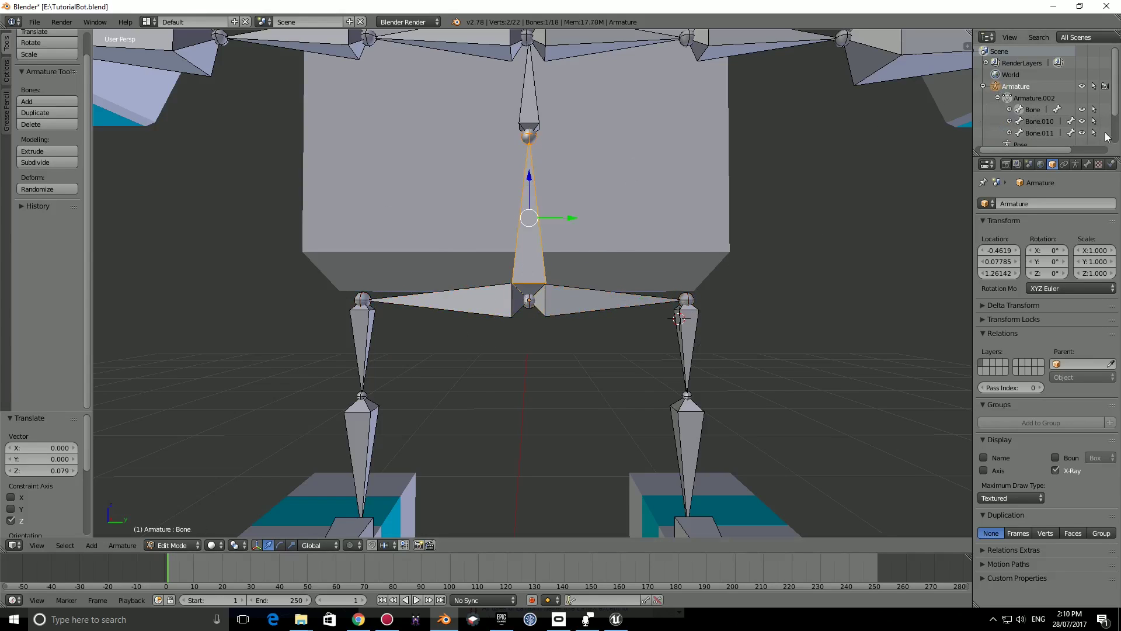
double_click(1035, 111)
text(RootBone)
key(Return)
Parent the hip bone Bone.010 to RootBone with Keep Offset.
click(1041, 131)
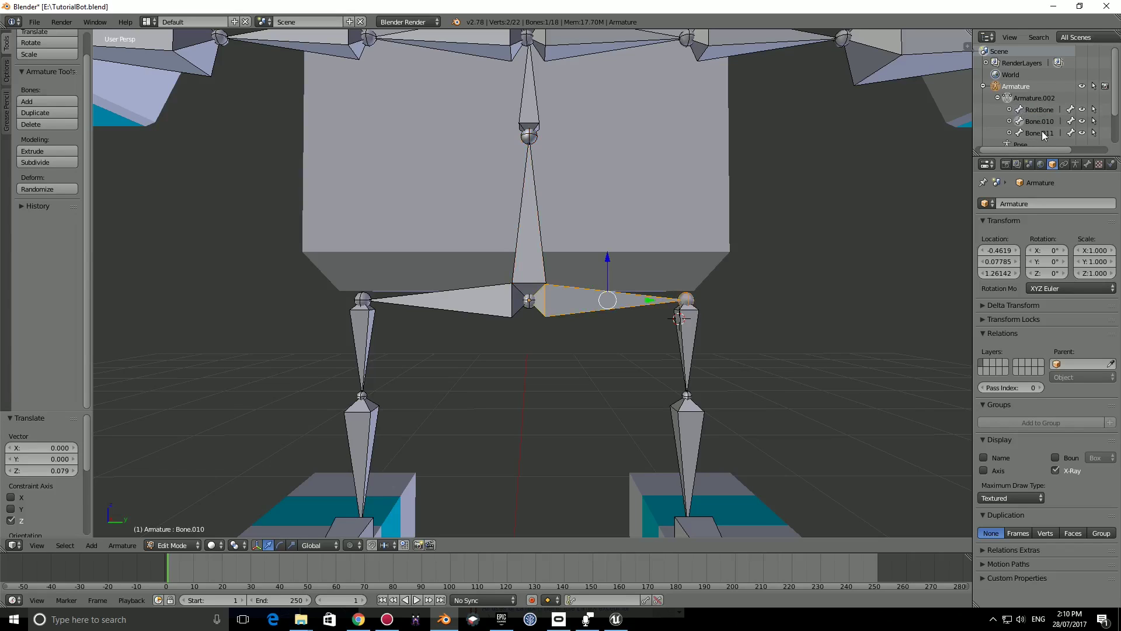
right_click(527, 226)
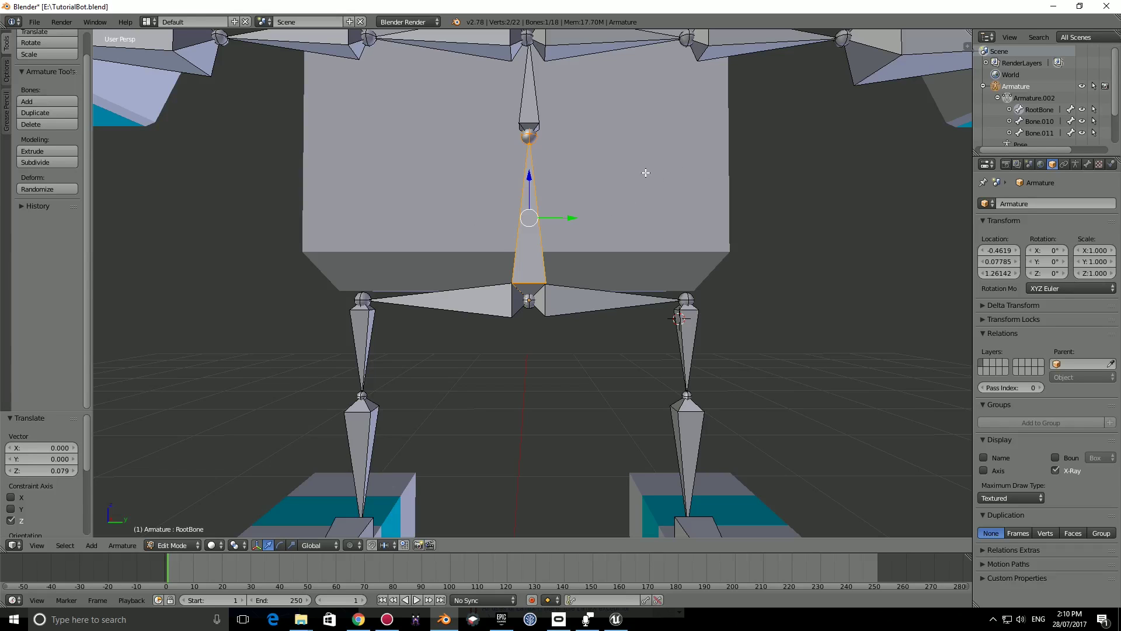
middle_drag(582, 245, 547, 267)
scroll(547, 267, up, 1)
click(1036, 123)
scroll(593, 298, up, 2)
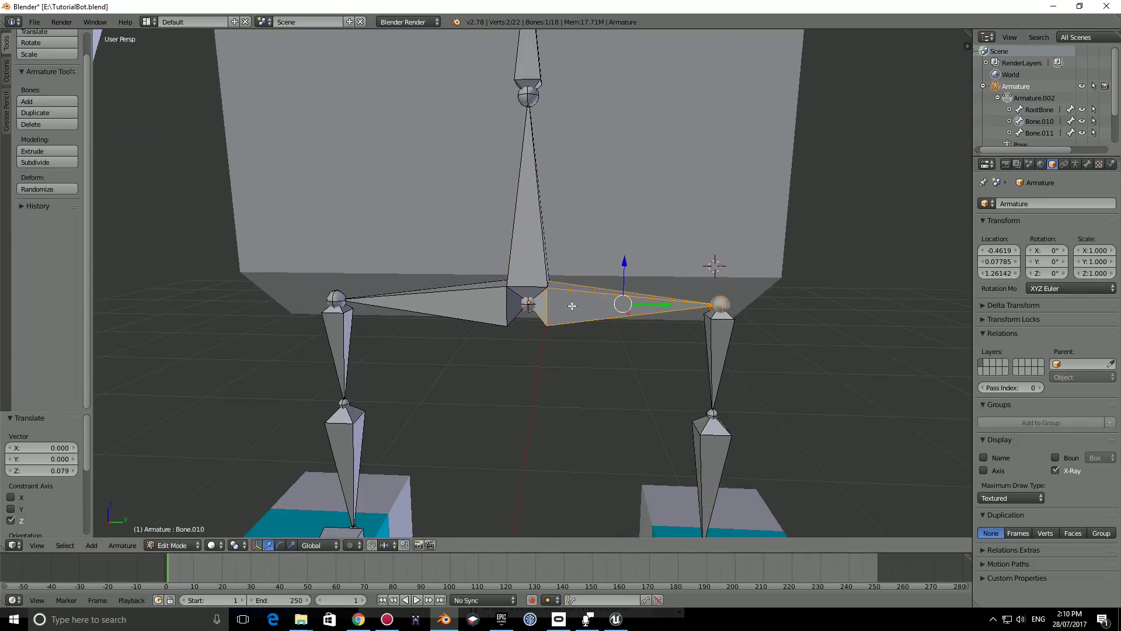
shift+right_click(549, 285)
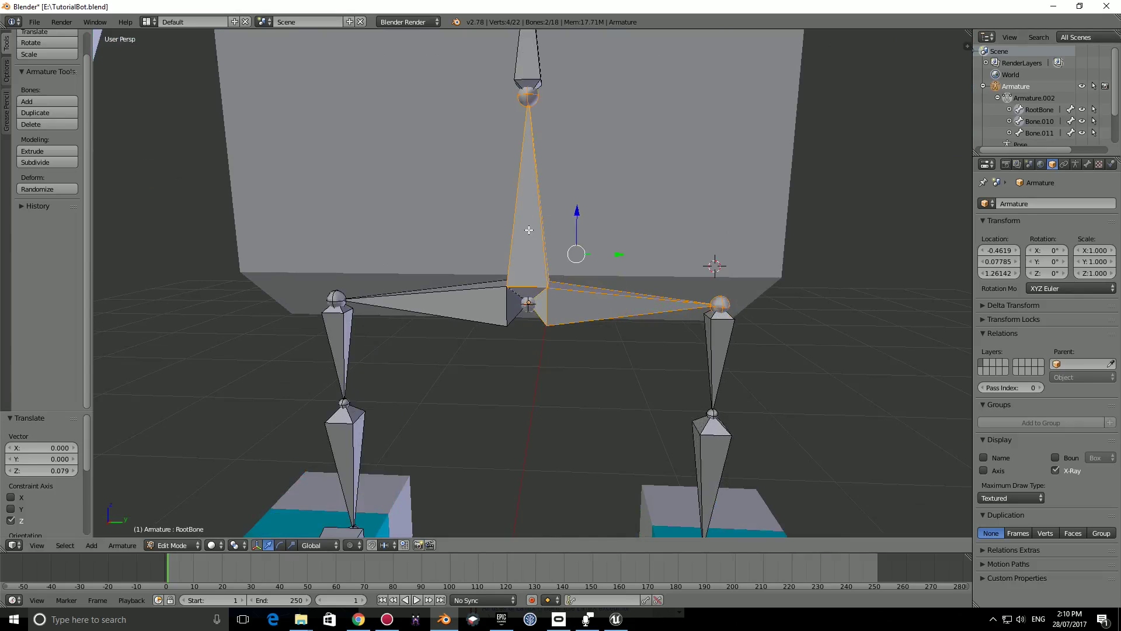
key(ctrl+p)
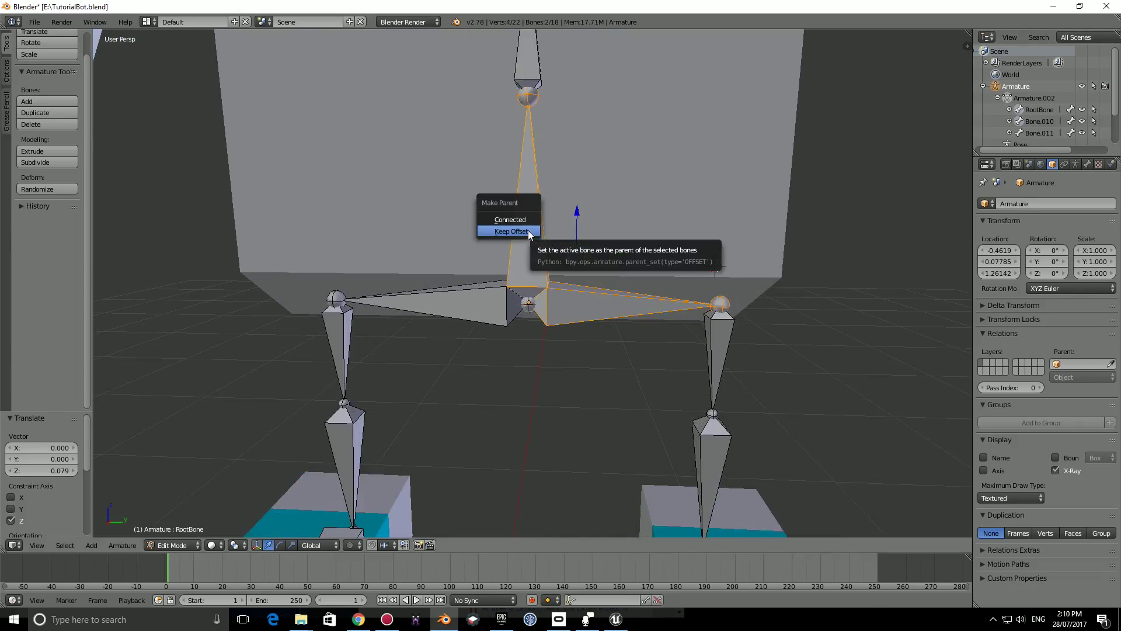
click(529, 230)
Parent the opposite hip bone, Bone.011, to RootBone with Keep Offset.
right_click(470, 307)
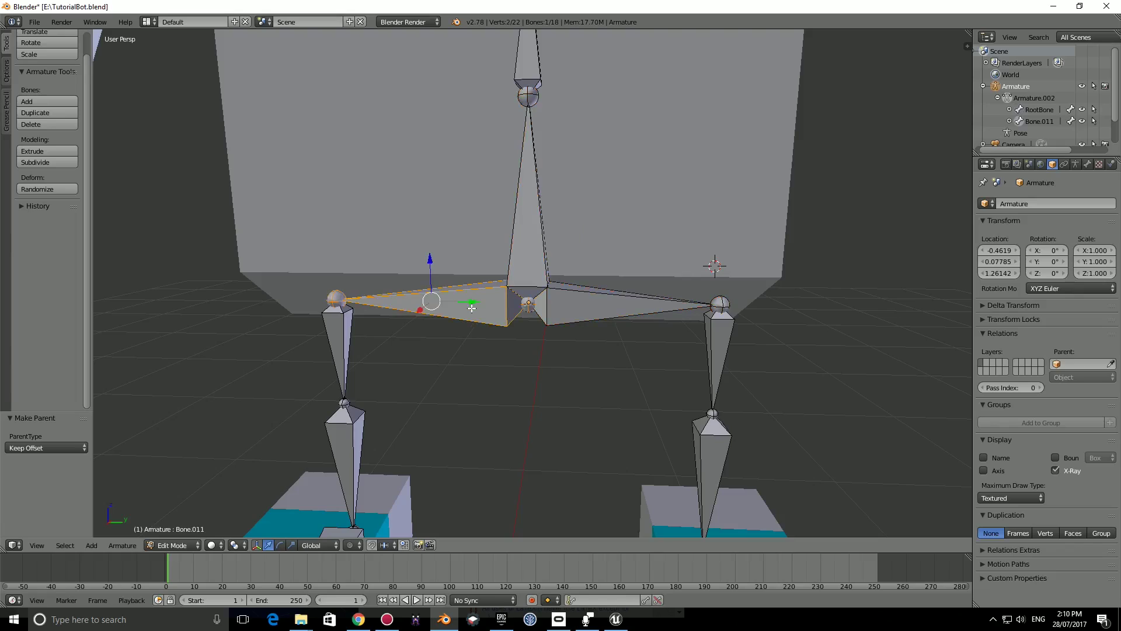
shift+right_click(536, 230)
key(ctrl+p)
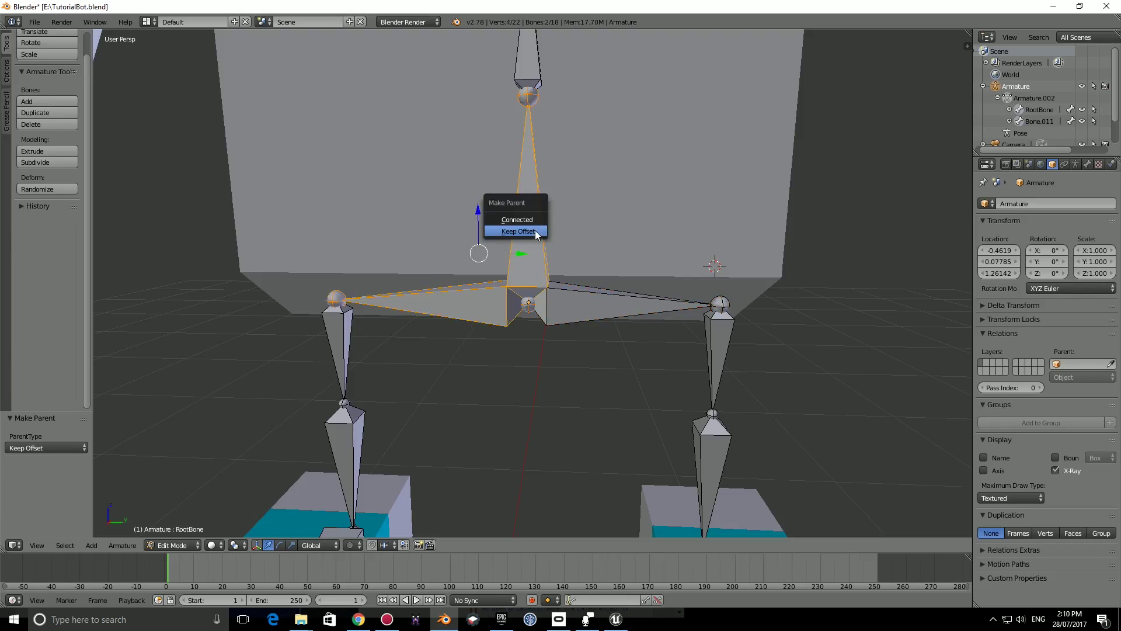
click(535, 231)
Examine the bone hierarchy under RootBone and how its entries correspond to the spine and hip bones.
click(1009, 110)
scroll(1018, 88, down, 3)
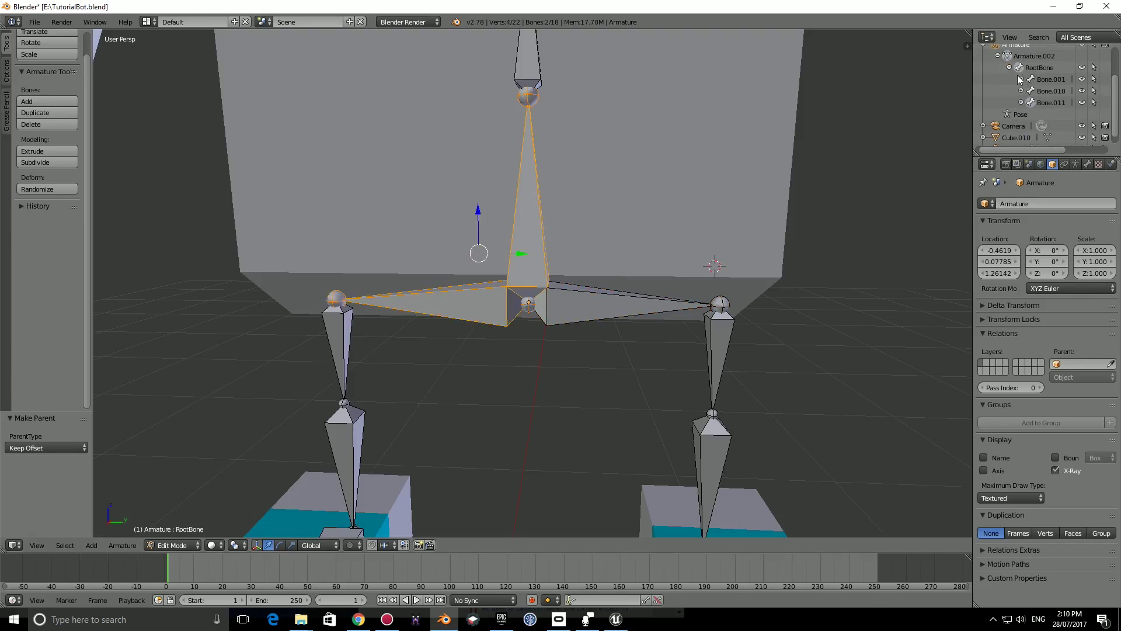
click(1009, 68)
key(Tab)
scroll(574, 270, down, 5)
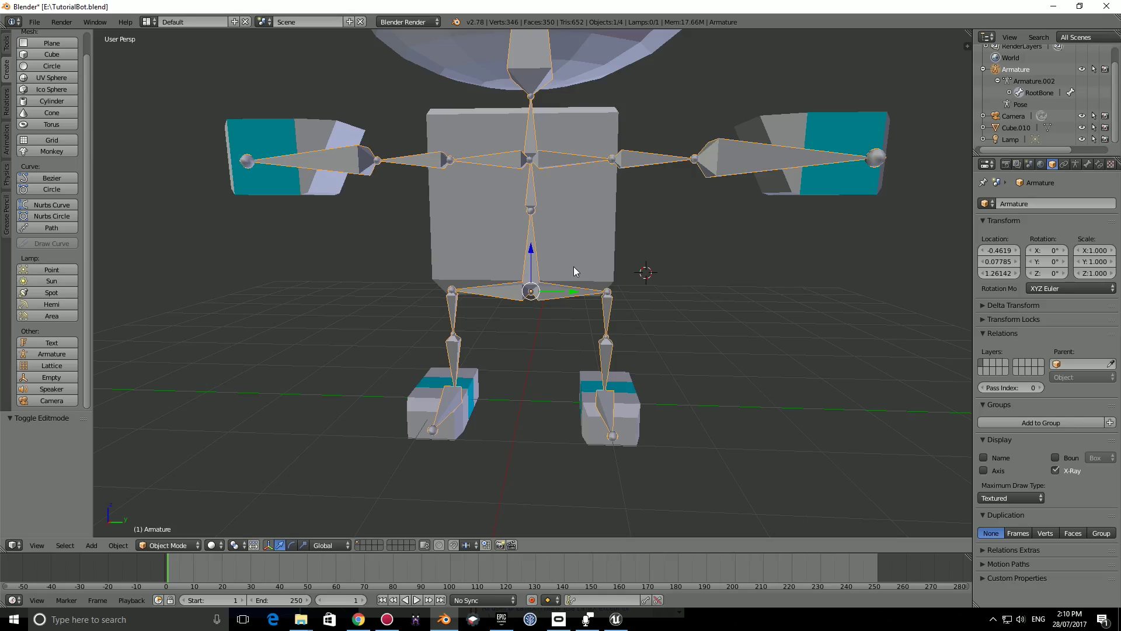
key(Tab)
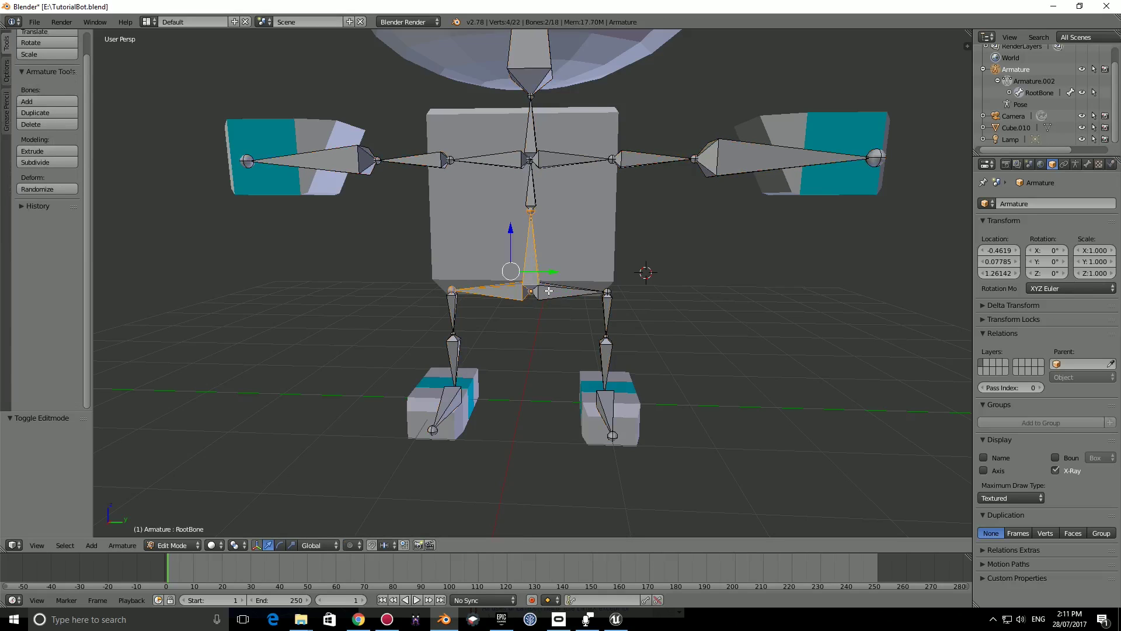
right_click(549, 290)
right_click(534, 265)
click(1009, 93)
right_click(532, 188)
Rename the bone above RootBone as Spine1 and two of its child bones as Spine2 and Spine1.
double_click(1038, 104)
text(Spine1)
key(Return)
click(1054, 117)
double_click(1051, 104)
double_click(1058, 116)
text(Spine1)
key(BackSpace)
text(2)
double_click(1058, 128)
text(Spine1)
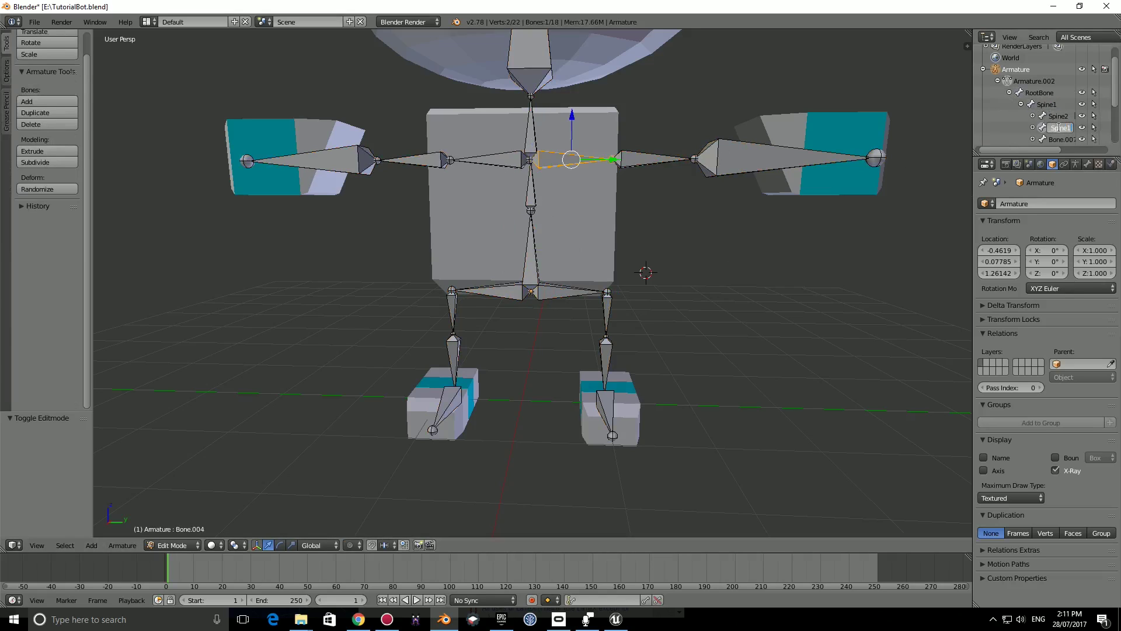
key(Return)
Rename the central chain above RootBone as Spine, Neck and Head.
click(1033, 117)
click(1062, 127)
double_click(1058, 116)
text(Neck)
key(Return)
double_click(1069, 128)
text(Head)
key(Return)
double_click(1049, 105)
text(Spine)
key(Return)
Rename the first two bones of the left arm as LeftArm1 and LeftArm2, widening the outliner for the nested names.
scroll(1028, 89, down, 1)
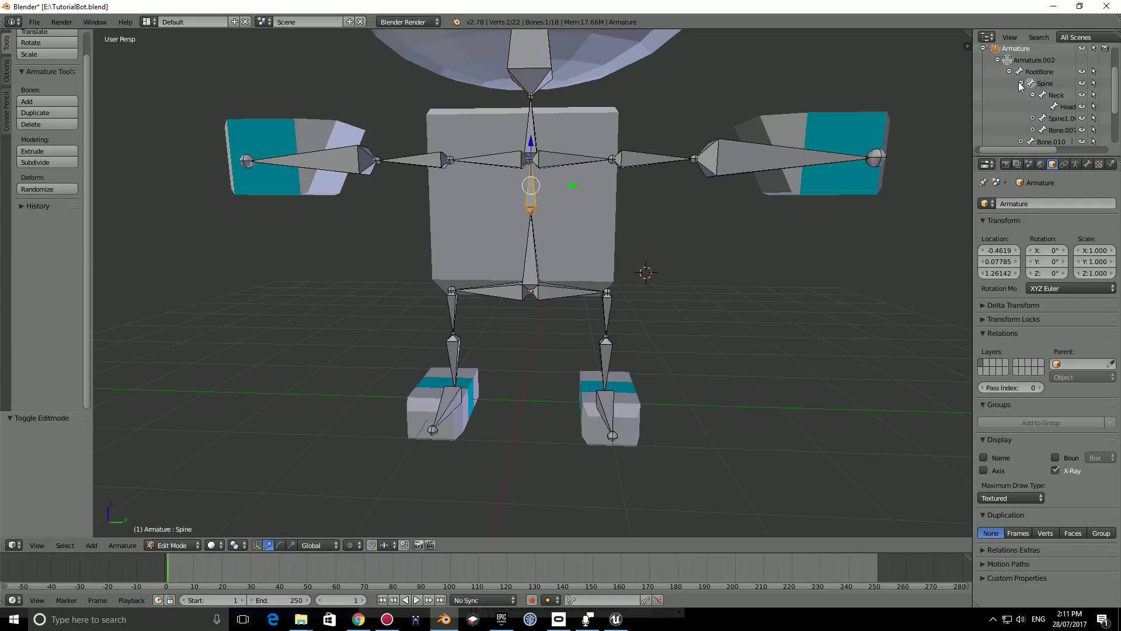
click(1033, 94)
click(1043, 107)
click(1032, 106)
double_click(1058, 107)
text(LeftRrm1)
key(Return)
drag(972, 103, 870, 104)
double_click(996, 118)
text(LeftArm2\)
key(Return)
double_click(997, 120)
key(BackSpace)
key(Return)
Rename the end bone of the left arm as Hand.
click(986, 128)
click(974, 120)
click(961, 110)
click(970, 118)
double_click(994, 130)
text(Hand)
key(Return)
Rename the first bone of the opposite arm as RightArm1.
scroll(987, 119, down, 2)
double_click(974, 103)
click(937, 99)
click(936, 100)
click(948, 111)
double_click(970, 100)
key(BackSpace)
key(BackSpace)
key(BackSpace)
key(BackSpace)
key(BackSpace)
key(BackSpace)
key(BackSpace)
key(BackSpace)
text(LeftArm1)
drag(969, 100, 929, 80)
text(Rigt)
text(h)
Rename the right arm's second bone as RightArm2 and its end bone as Hand.
double_click(981, 111)
text(RightArm2)
key(Return)
double_click(991, 124)
text(Hand)
key(Return)
Rename the hip bone Bone.010 as LLeg1 and copy that name for reuse.
scroll(963, 117, down, 1)
click(949, 115)
click(924, 114)
scroll(935, 120, down, 1)
click(947, 116)
double_click(955, 93)
text(Leg1)
key(Return)
double_click(952, 91)
key(Left)
text(L)
key(ctrl+a)
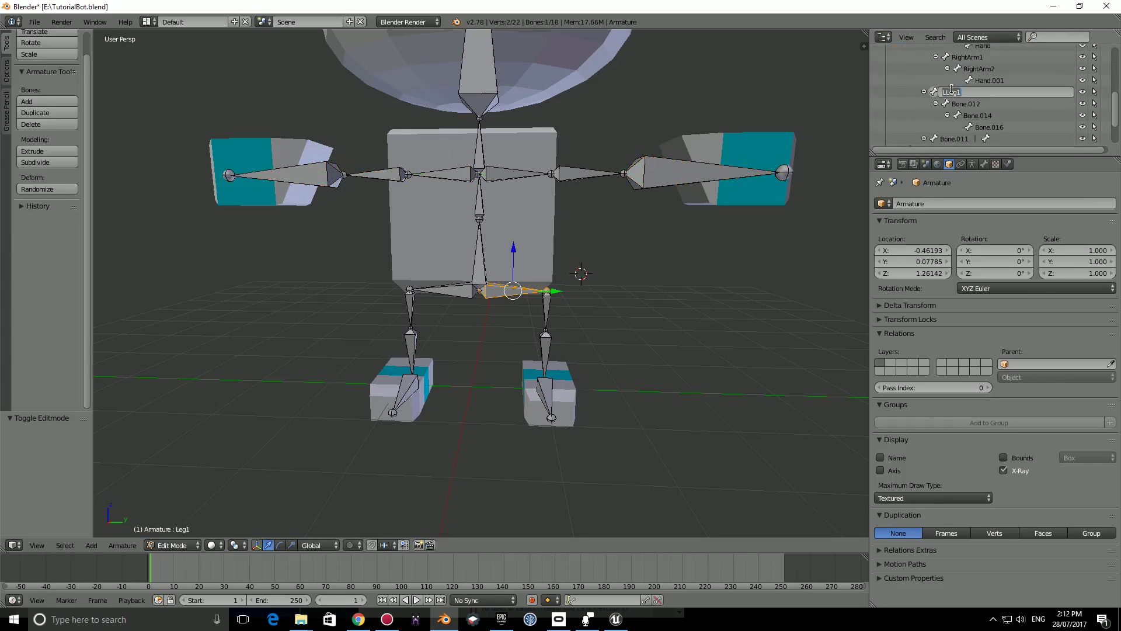
key(ctrl+c)
key(Return)
Rename the three remaining bones down the left leg, using LLeg3 and LFoot for the last two, and collapse the chain.
double_click(965, 104)
key(ctrl+v)
key(Return)
double_click(972, 116)
text(LLeg3)
key(Return)
double_click(1001, 125)
text(LFoot)
key(ctrl+a)
key(Return)
click(924, 92)
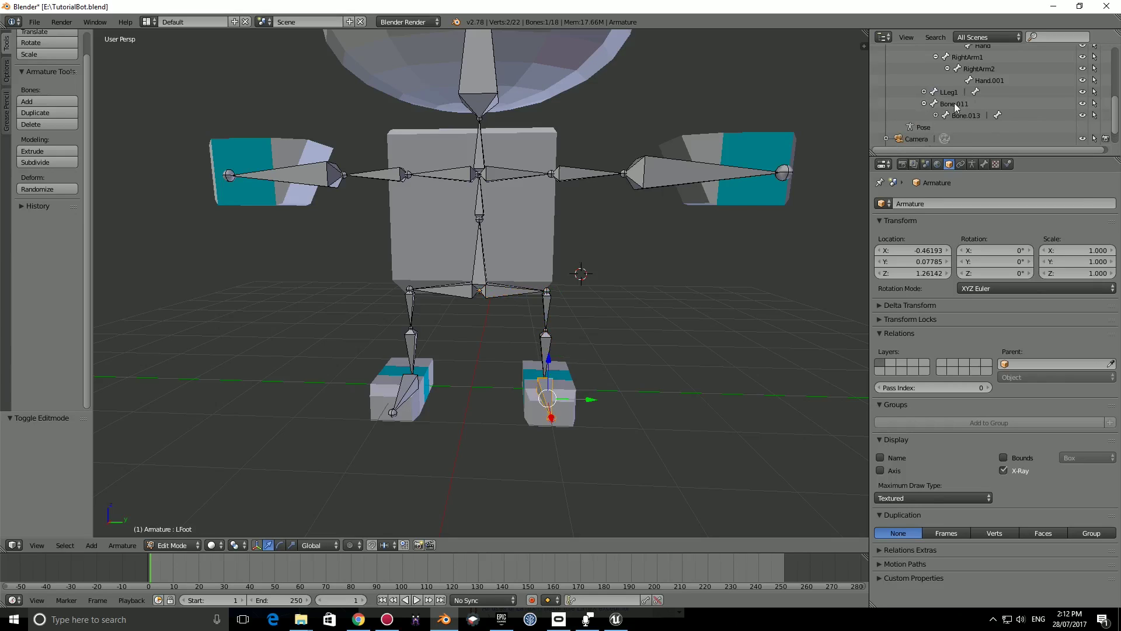
Rename the first bone of the right leg as RLeg1 and its second bone as RLeg2.
double_click(955, 103)
text(RLeg1)
key(Return)
click(935, 116)
scroll(949, 117, down, 1)
double_click(967, 94)
text(RLeg2)
Rename the last two bones of the right leg as RLeg3 and RFoot, and save the file.
click(984, 105)
double_click(984, 106)
text(RLeg3)
key(Return)
double_click(989, 118)
text(RFoot)
key(Return)
key(ctrl+s)
click(433, 189)
Leave armature editing and return to Object Mode with the armature selected.
scroll(514, 204, down, 1)
mouse_move(536, 212)
middle_down()
mouse_move(512, 216)
mouse_move(535, 208)
middle_up()
right_click(477, 286)
key(Tab)
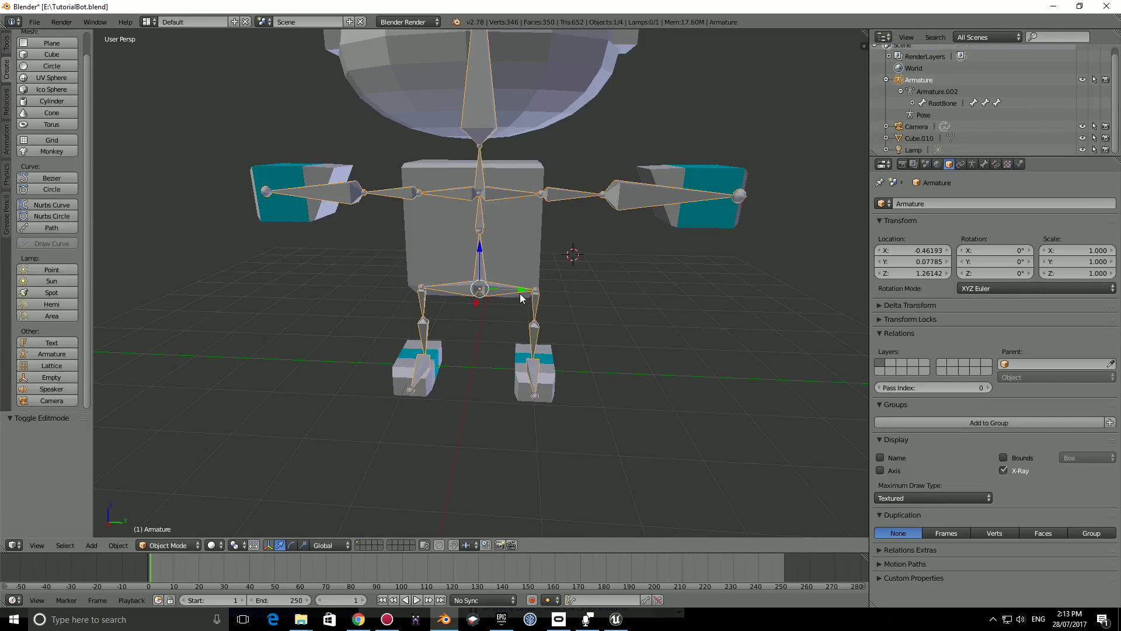
key(g)
key(y)
key(Escape)
key(Tab)
key(Tab)
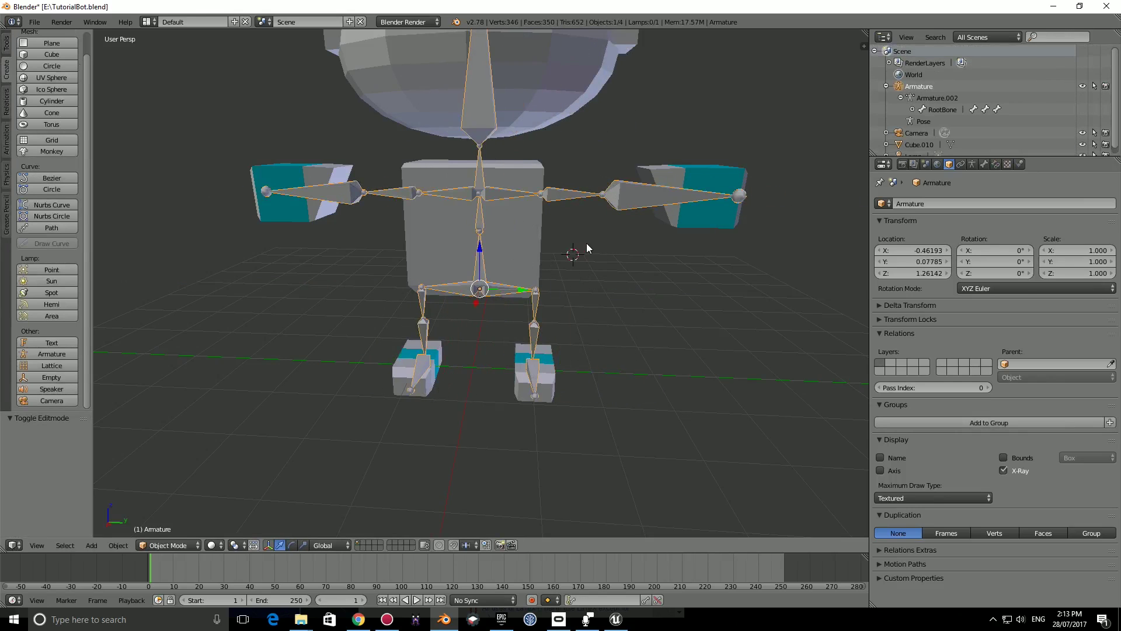
key(r)
key(Escape)
Select the robot mesh and the armature, and parent the mesh to the armature with automatic weights.
middle_drag(533, 268, 525, 129)
middle_drag(504, 222, 513, 240)
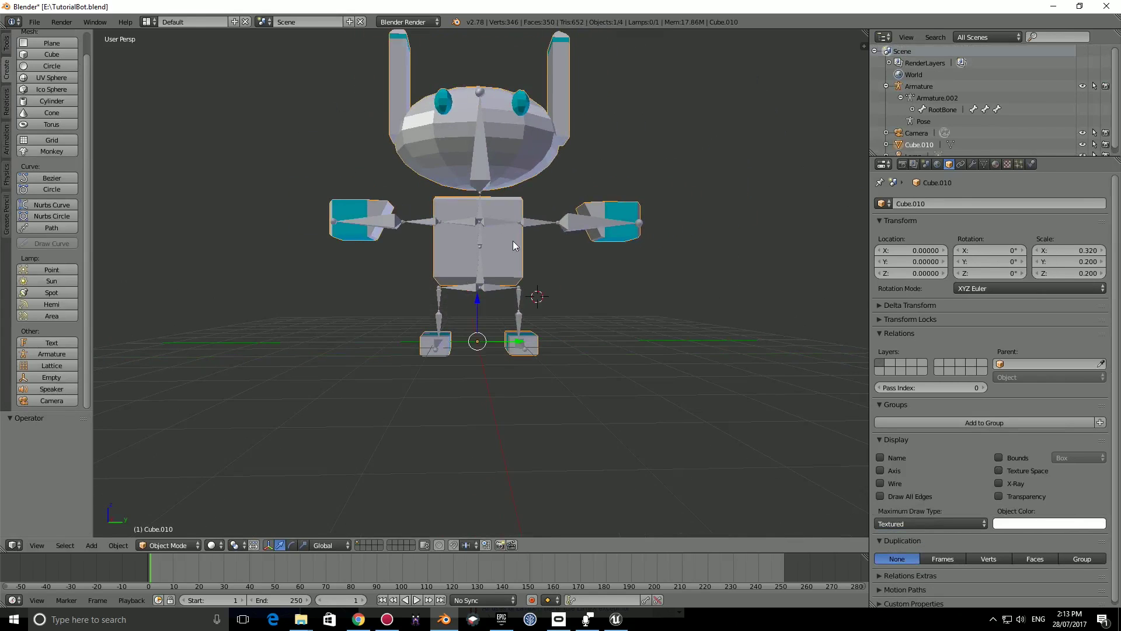
scroll(490, 288, up, 4)
middle_drag(490, 288, 512, 234)
right_click(513, 242)
shift+right_click(497, 296)
middle_drag(496, 296, 577, 279)
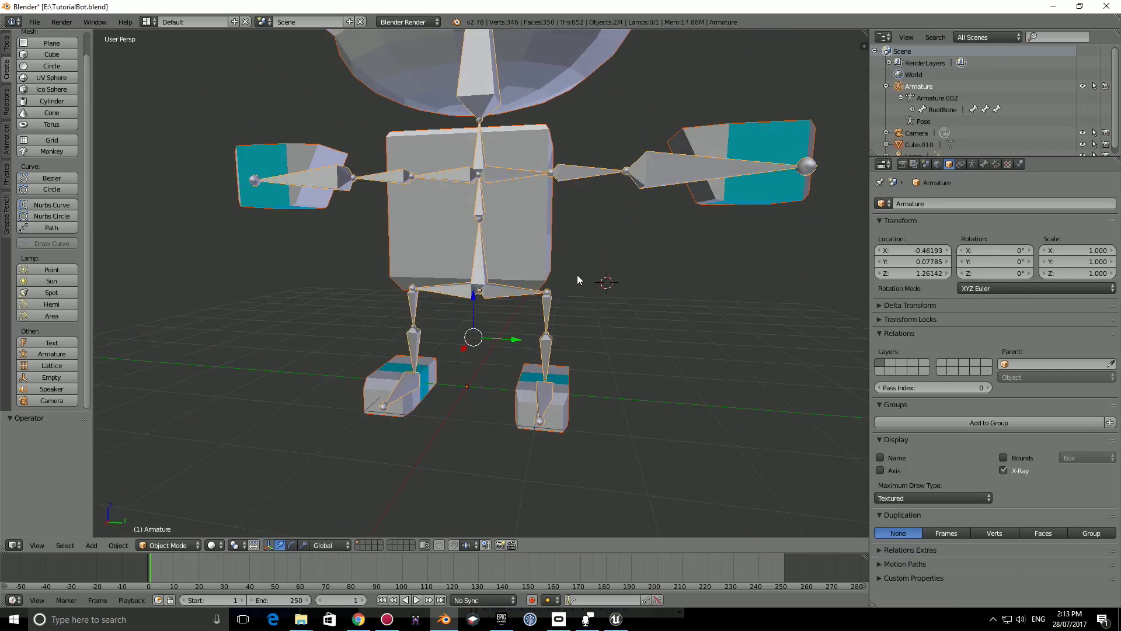
key(ctrl+p)
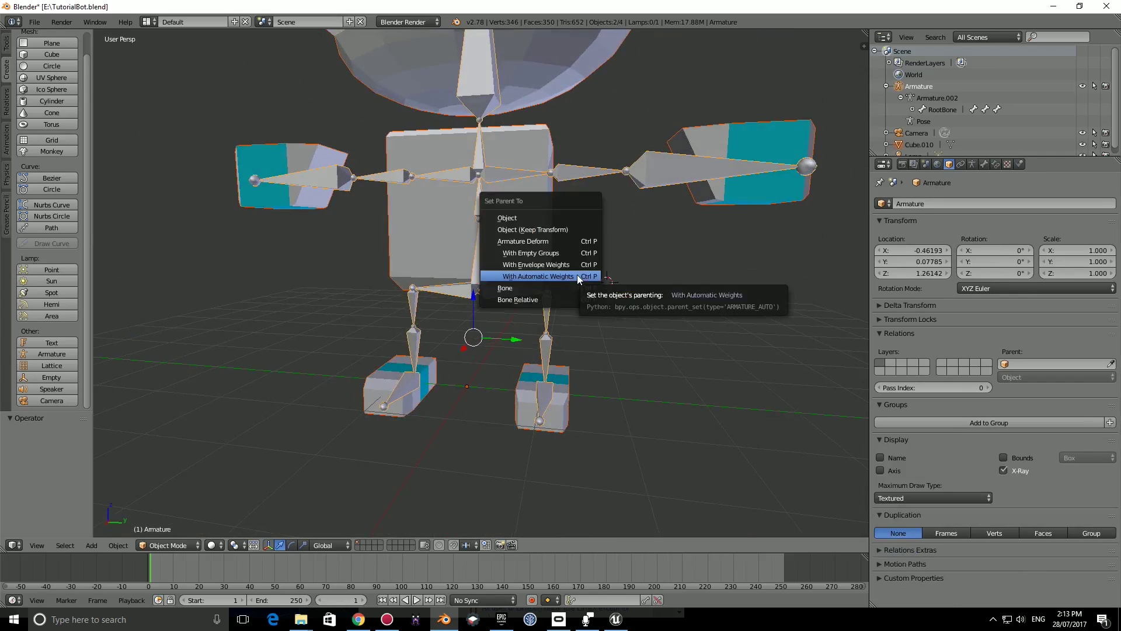
click(563, 276)
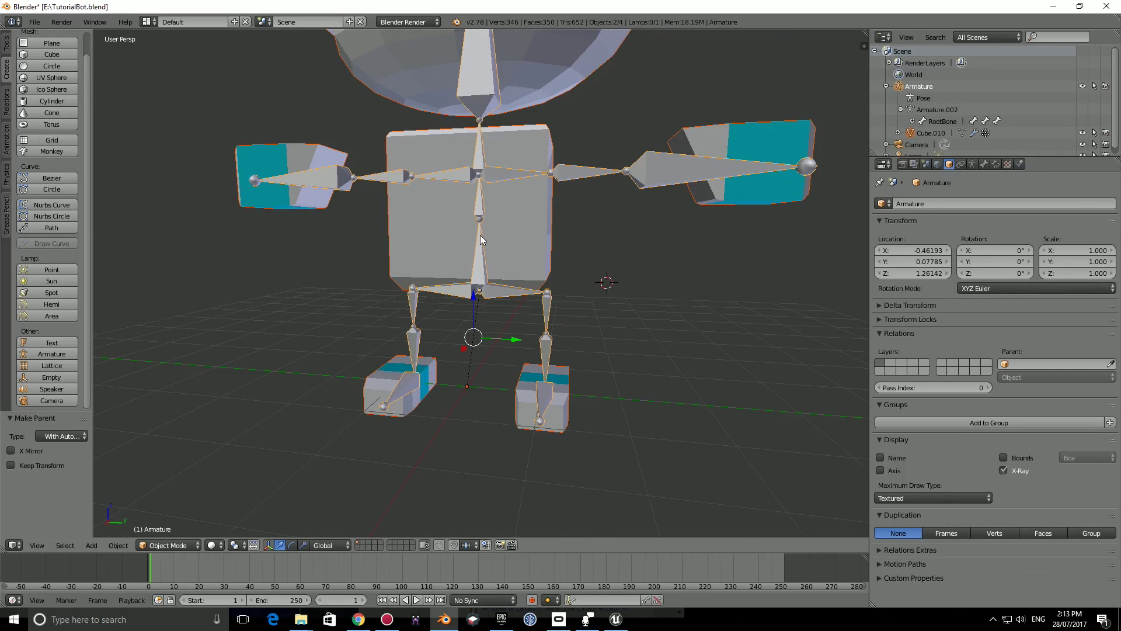
Switch the armature to Pose Mode and try rotating the Spine bone.
key(Tab)
click(181, 545)
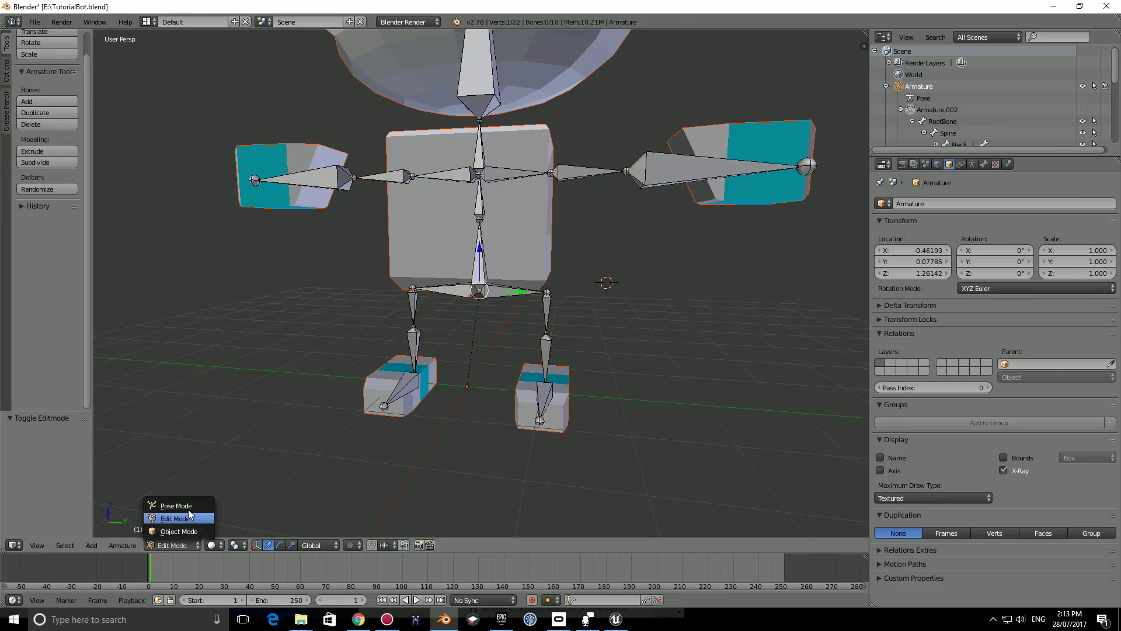
click(176, 505)
right_click(472, 215)
key(r)
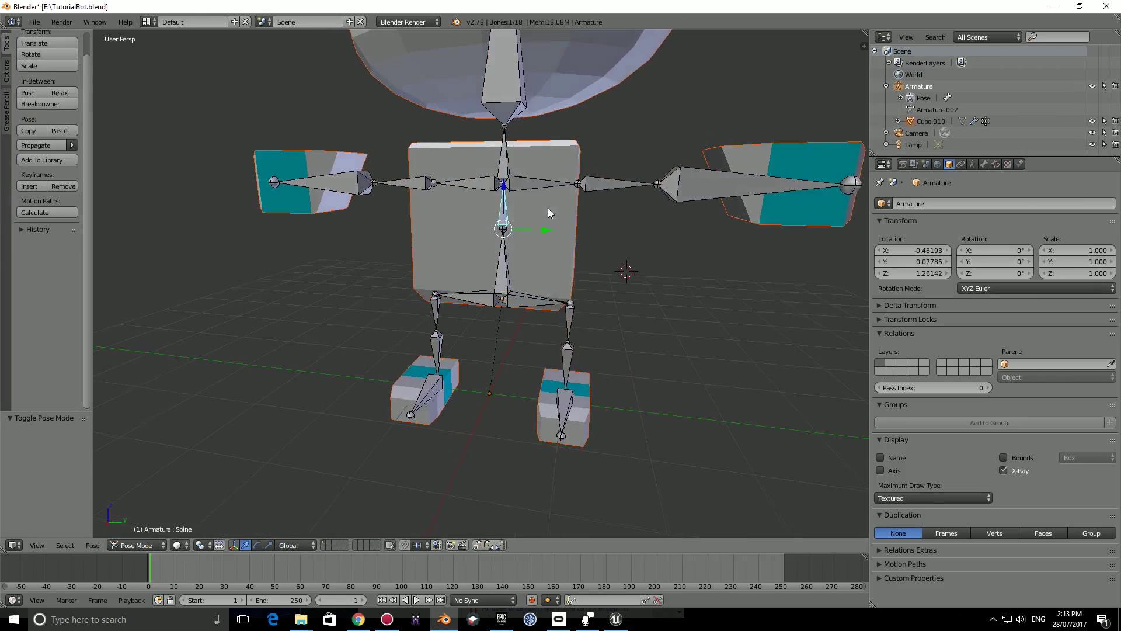
right_click(549, 188)
Try rotating LeftArm2, LeftArm1 and the right hand bone to test the arm deformation, cancelling each rotation.
right_click(607, 187)
key(r)
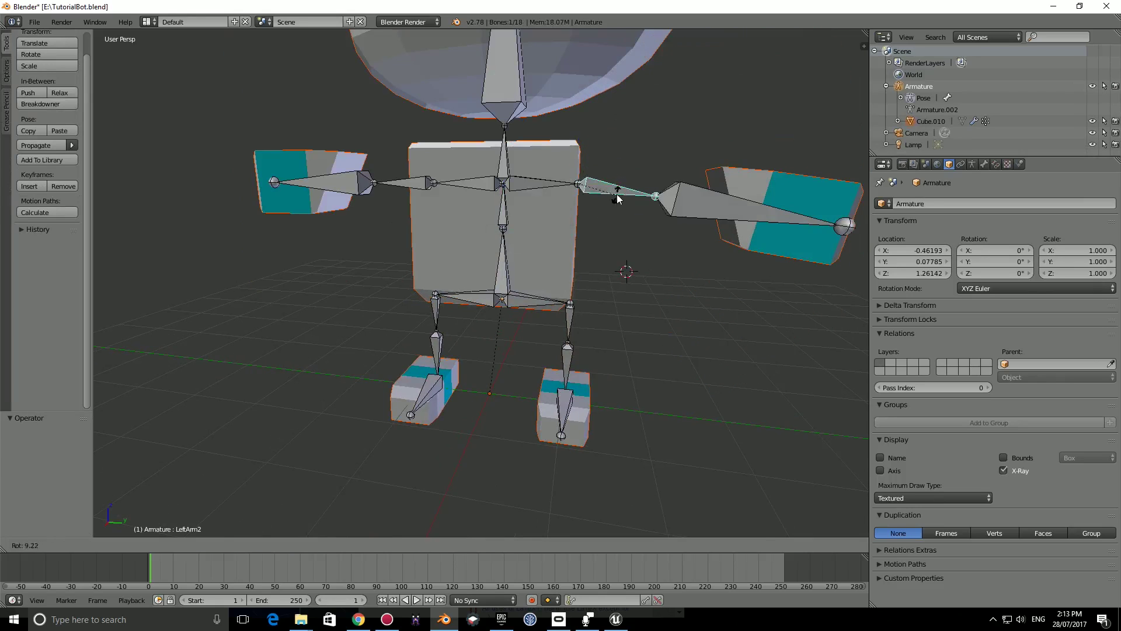
right_click(558, 180)
right_click(555, 180)
key(r)
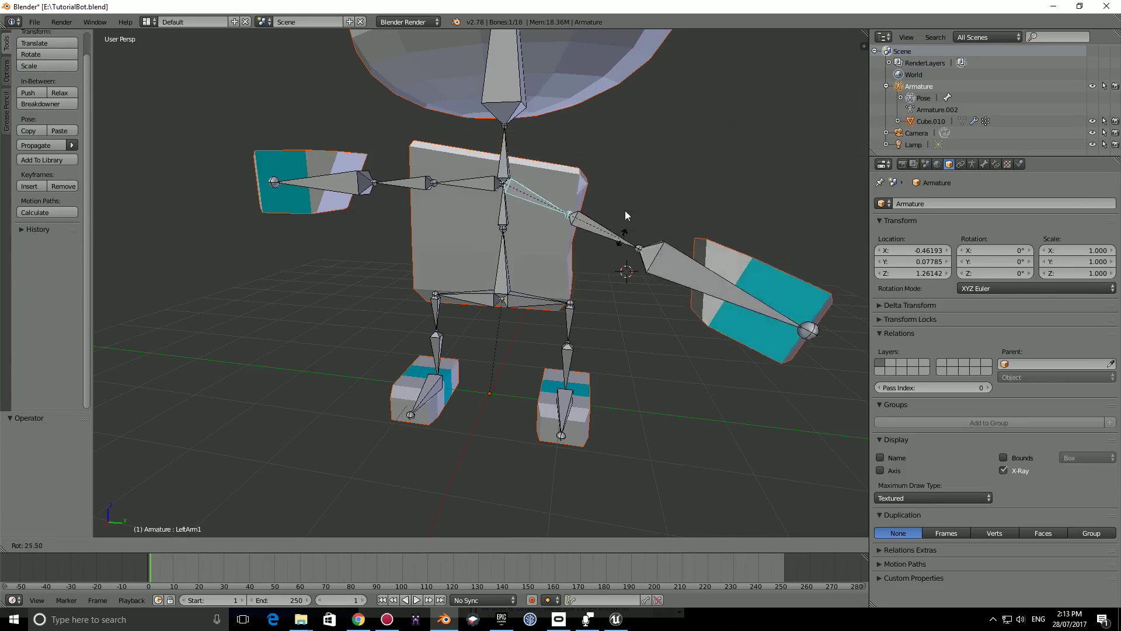
right_click(623, 227)
middle_drag(526, 222, 313, 180)
right_click(313, 180)
key(r)
right_click(435, 235)
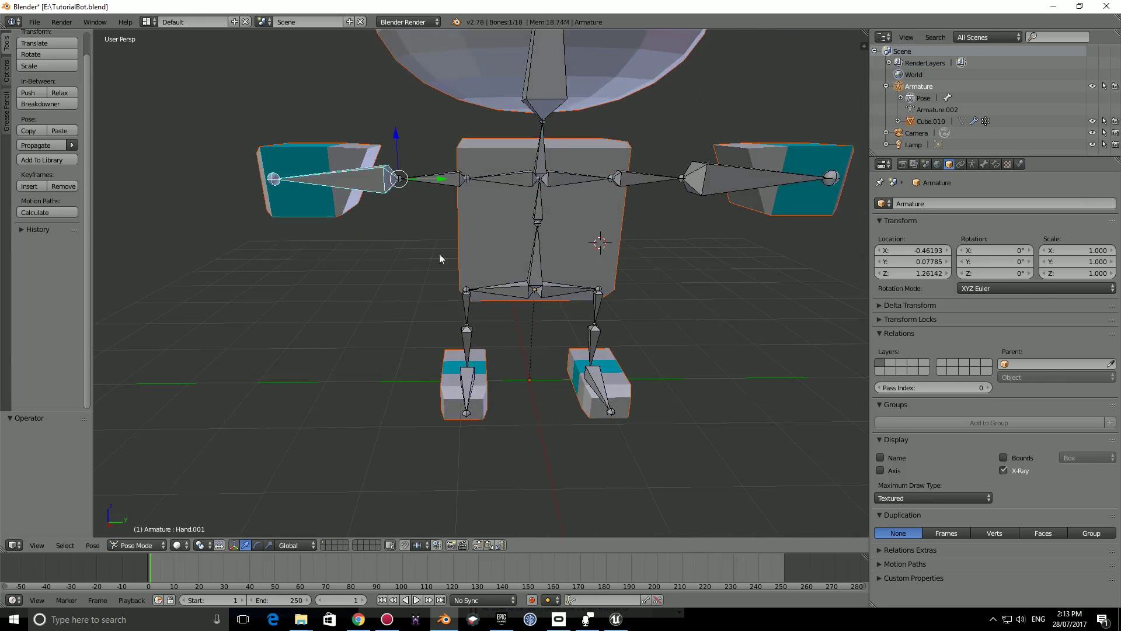
Try rotating RLeg3 about 61 degrees around the global Y axis, and undo the rotation.
right_click(462, 341)
middle_drag(461, 341, 489, 346)
key(r)
key(y)
click(520, 469)
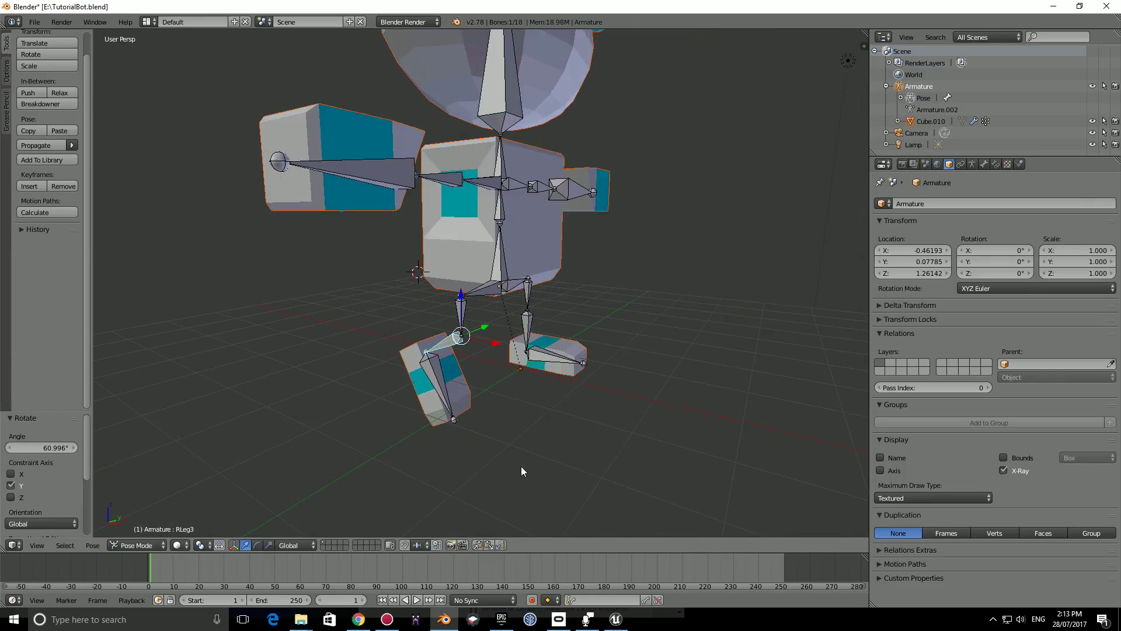
key(ctrl+z)
Try swinging LLeg3 by about -108 degrees in a side view of the robot, and undo the rotation.
middle_drag(570, 422, 498, 397)
right_click(576, 371)
middle_drag(576, 370, 608, 359)
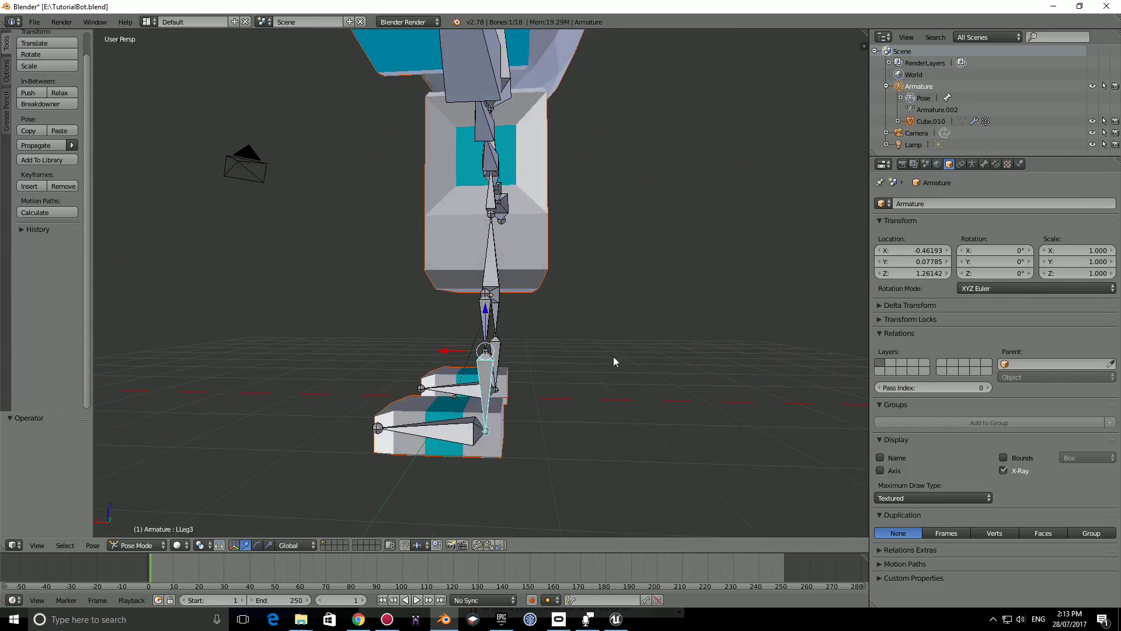
key(r)
click(409, 270)
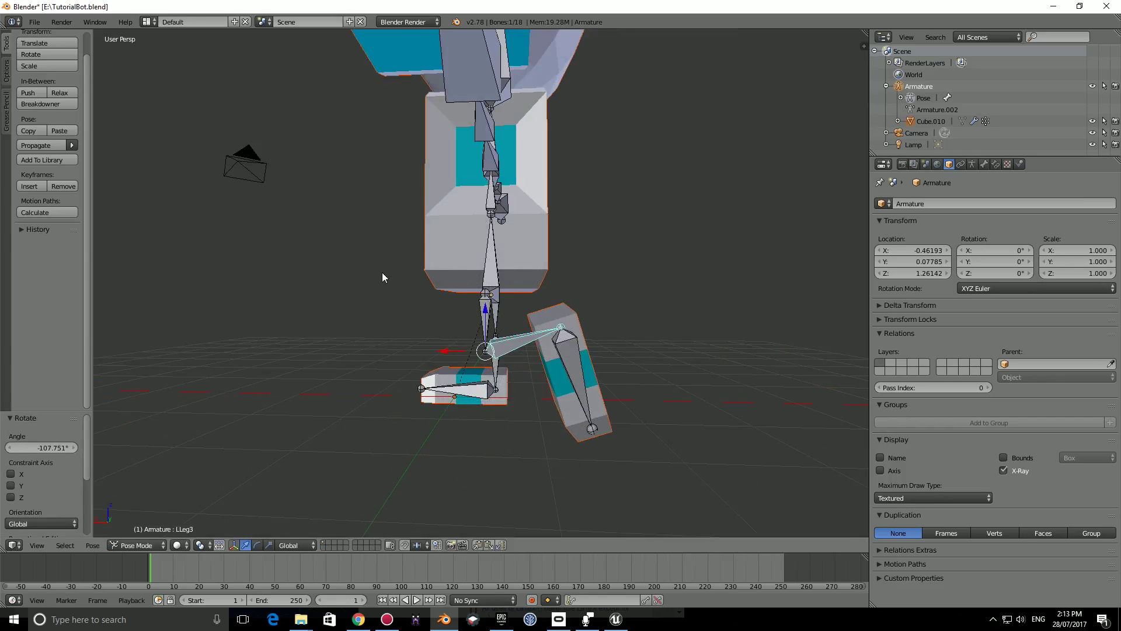
middle_drag(382, 272, 464, 286)
key(ctrl+z)
Try rotating the head bone and the Neck bone, cancelling both rotations.
scroll(537, 198, down, 4)
shift+middle_drag(548, 187, 566, 284)
middle_drag(511, 289, 556, 295)
scroll(557, 298, up, 2)
right_click(578, 295)
key(r)
key(Escape)
right_click(562, 310)
middle_drag(562, 309, 631, 330)
key(r)
key(Escape)
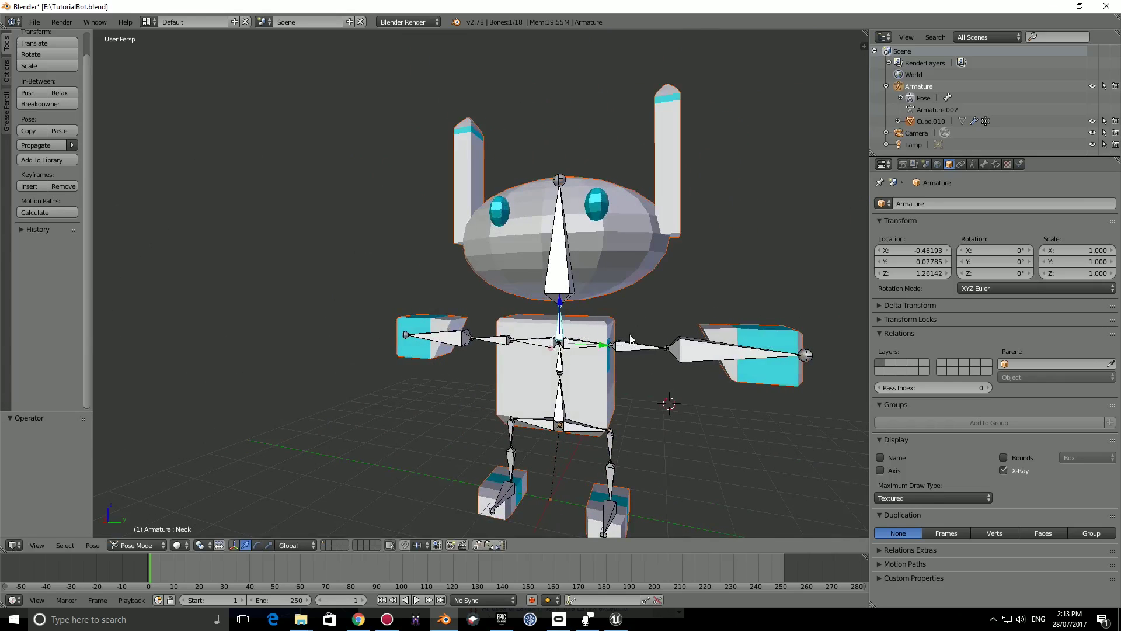
Try rotating the Spine bone around the global X axis and cancel the rotation.
right_click(572, 371)
key(r)
key(z)
key(x)
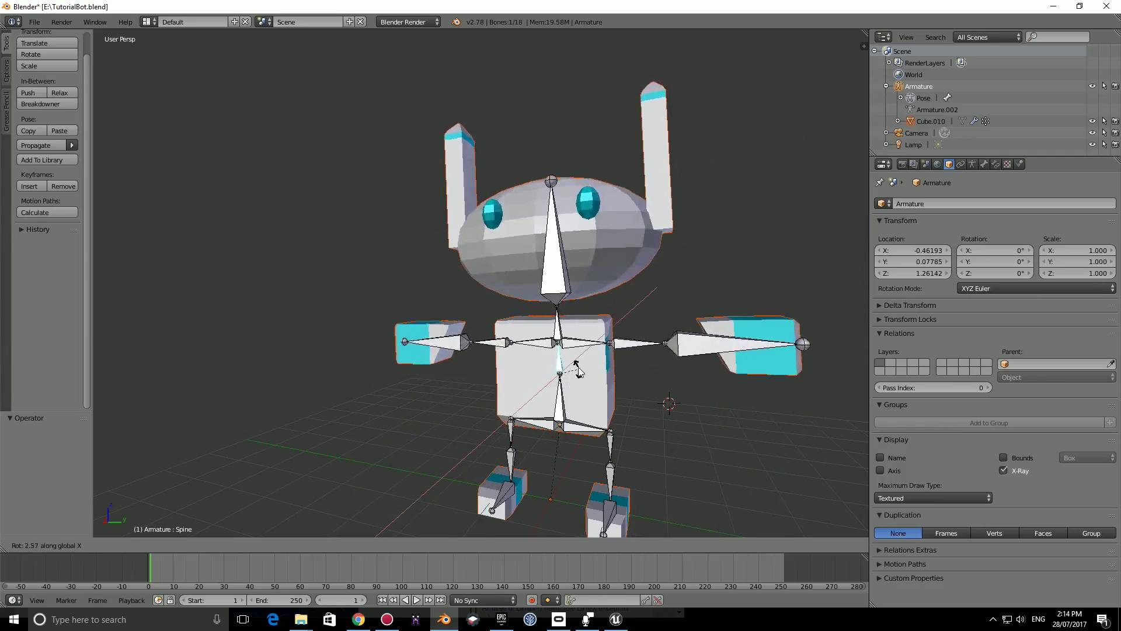
key(Escape)
middle_drag(610, 395, 598, 400)
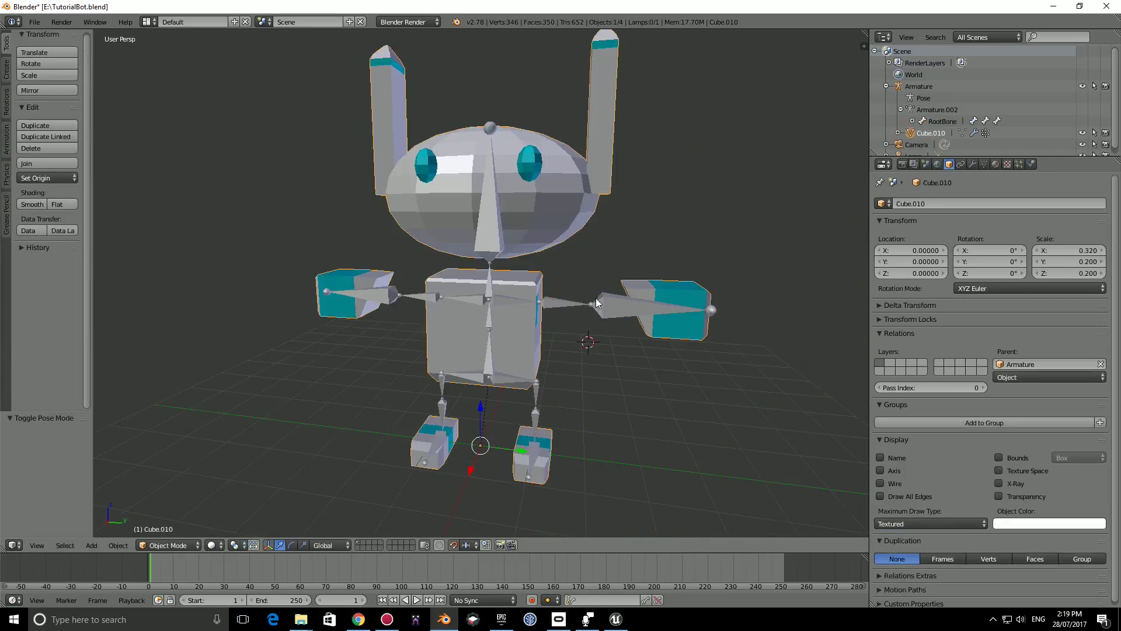
Select the armature, switch it to Pose Mode and select the Head bone.
middle_drag(596, 298, 539, 400)
right_click(539, 400)
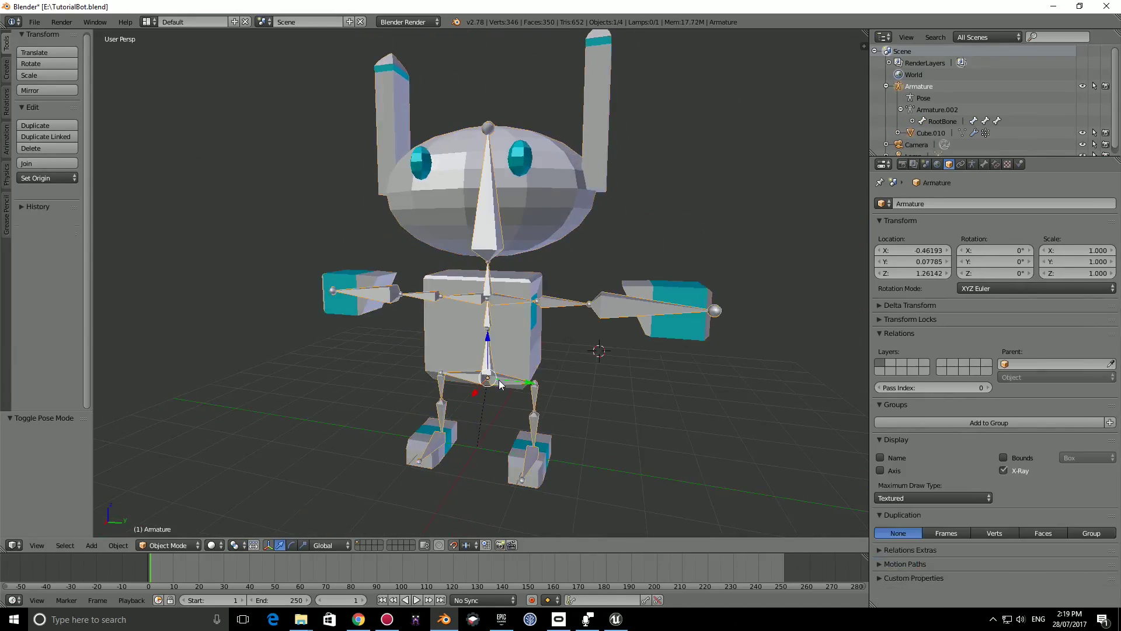
click(185, 545)
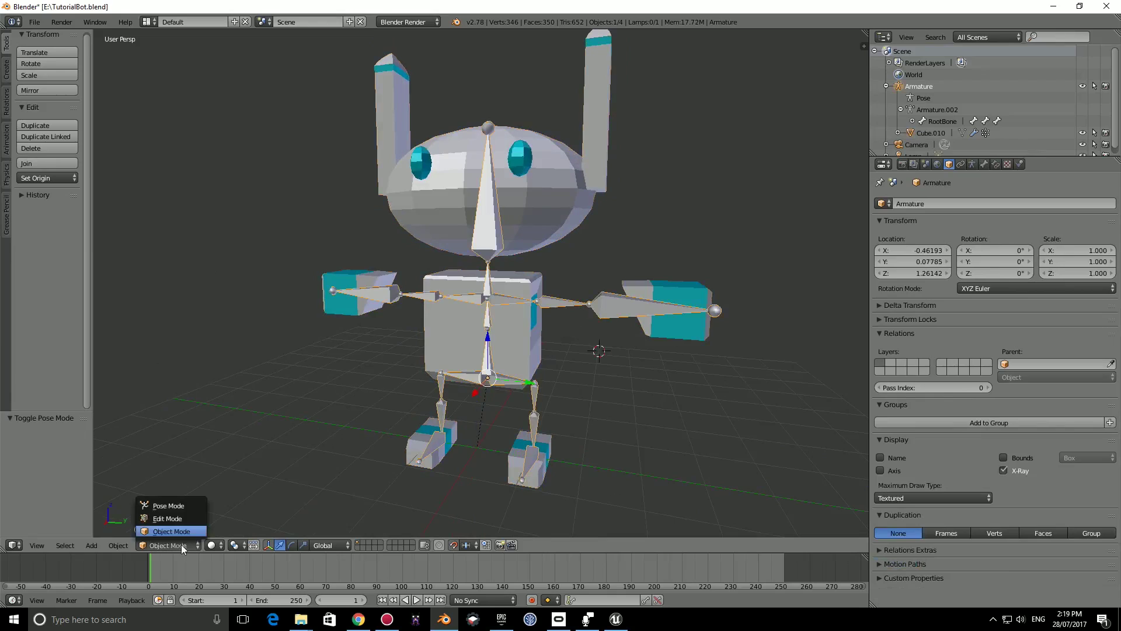
click(183, 505)
middle_drag(487, 365, 567, 238)
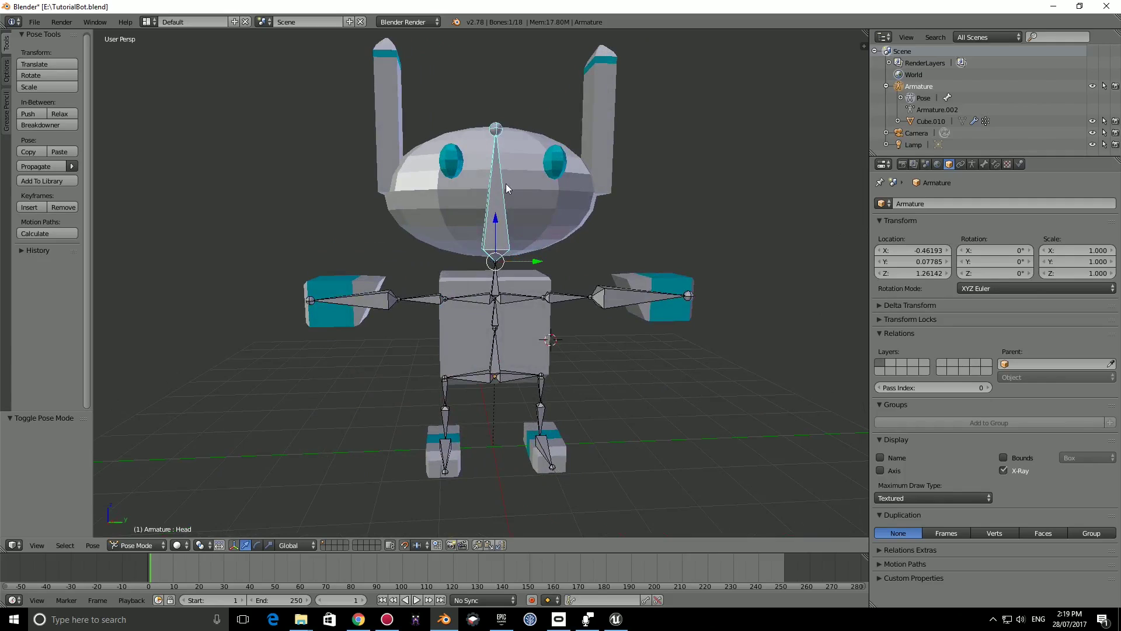
Select the robot mesh and switch it to Weight Paint mode.
right_click(568, 220)
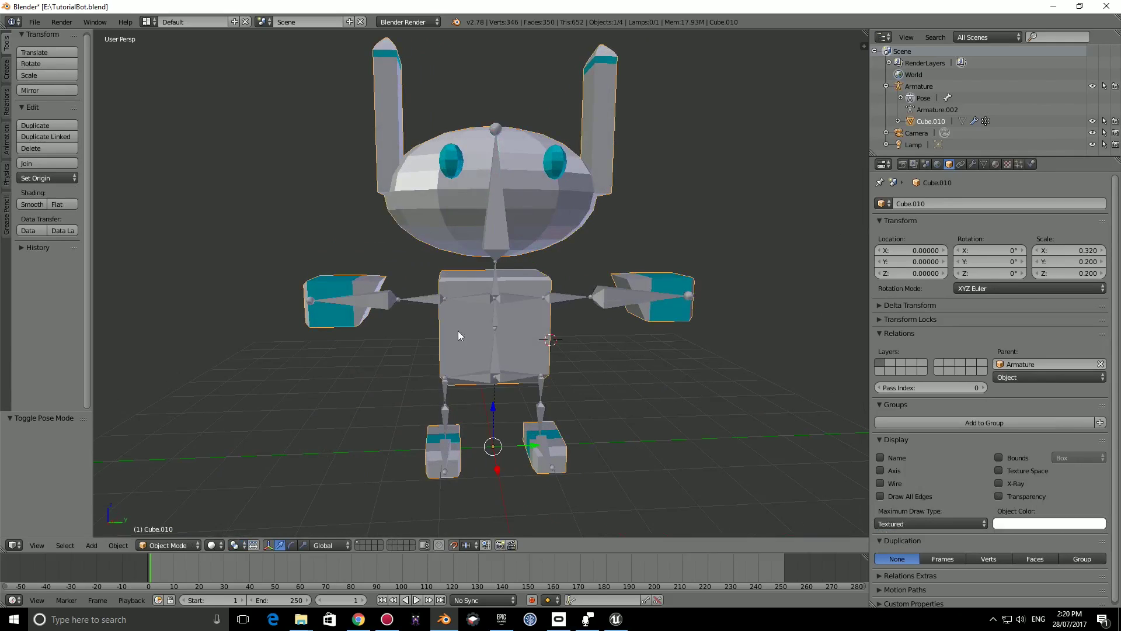
click(168, 545)
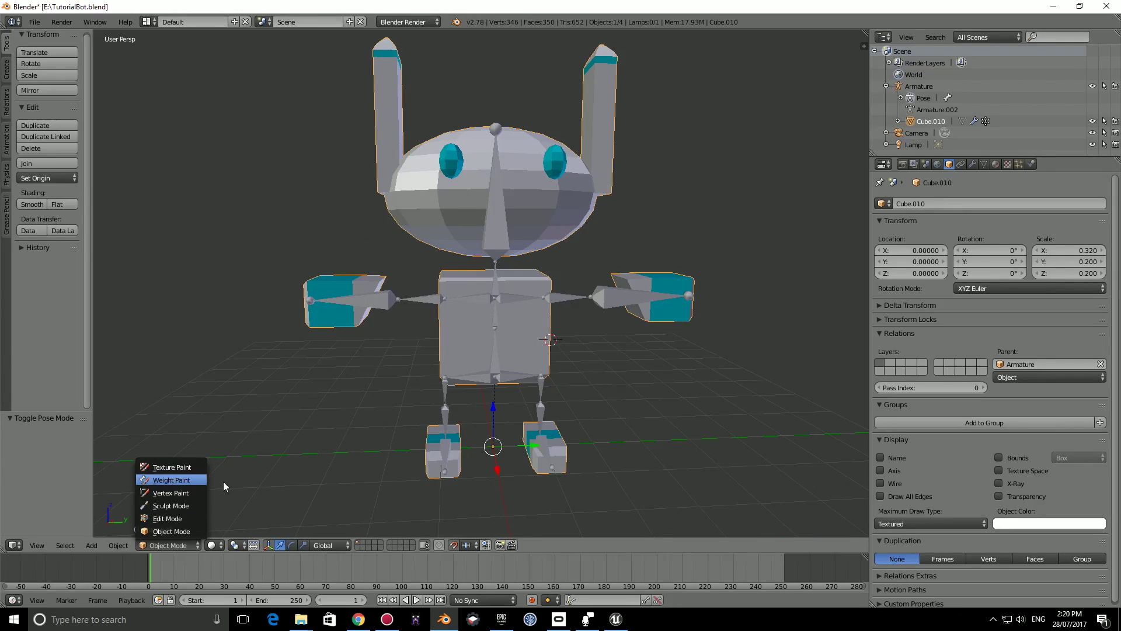
middle_drag(524, 447, 519, 444)
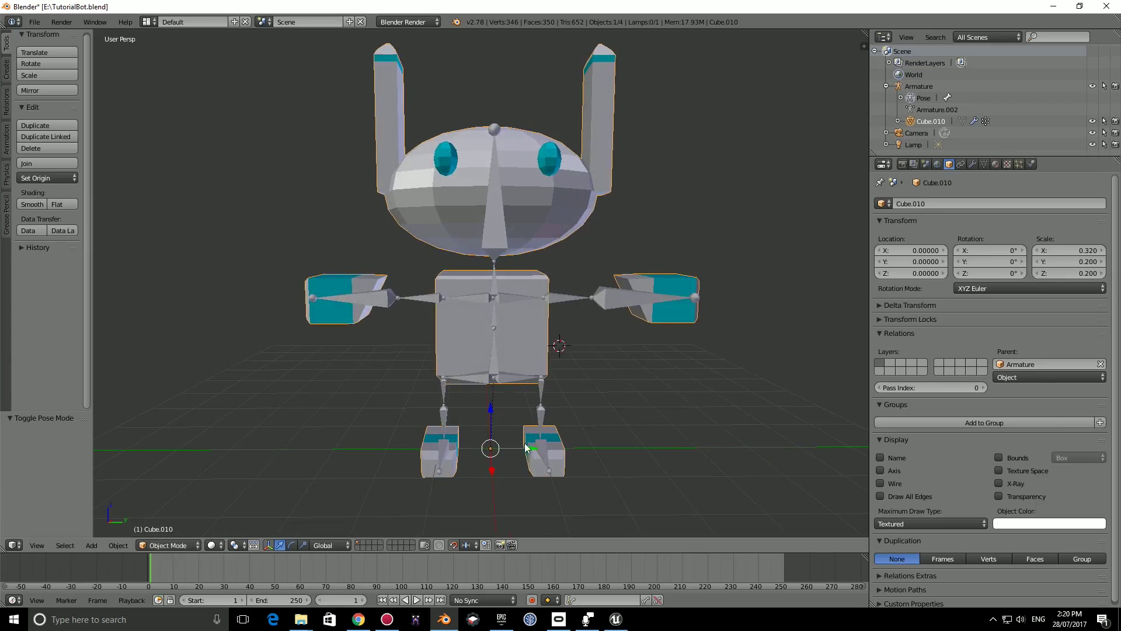
key(ctrl+Tab)
Select the arm, hand and head bones one after another to examine which mesh parts each influences.
mouse_move(495, 340)
middle_down()
mouse_move(560, 348)
mouse_move(495, 354)
mouse_move(493, 281)
middle_up()
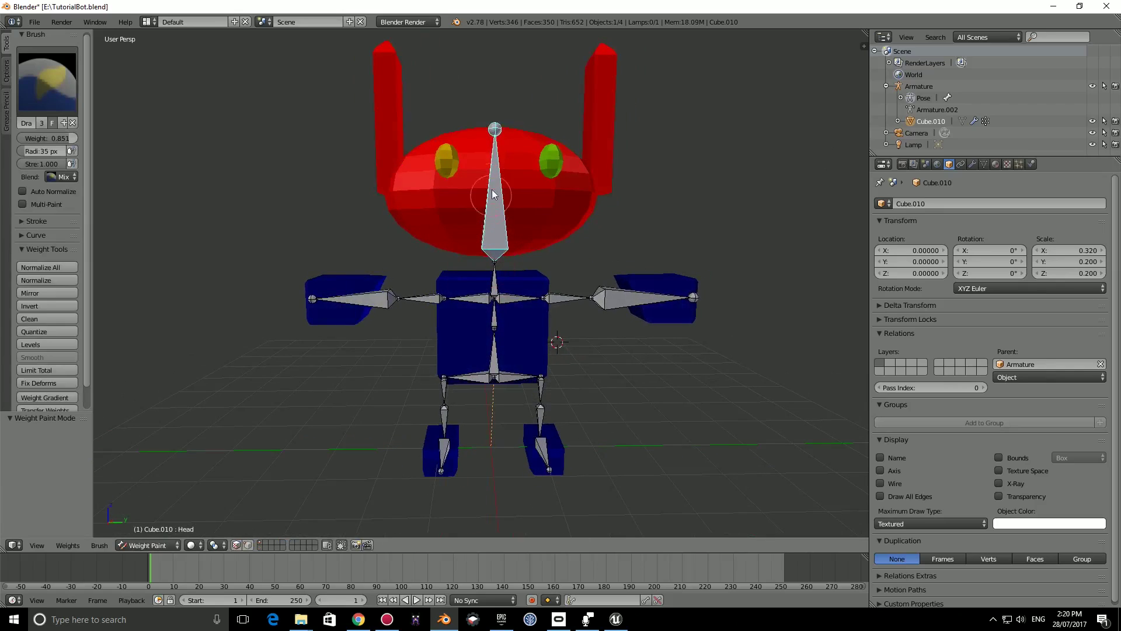
right_click(388, 297)
right_click(430, 297)
right_click(483, 229)
right_click(606, 297)
right_click(560, 298)
right_click(470, 297)
right_click(431, 299)
right_click(409, 298)
right_click(388, 298)
right_click(495, 234)
Try rotating the Head bone in Weight Paint mode to test how the head, ears and eyes follow.
mouse_move(512, 260)
middle_down()
mouse_move(623, 320)
mouse_move(501, 283)
mouse_move(496, 263)
middle_up()
key(r)
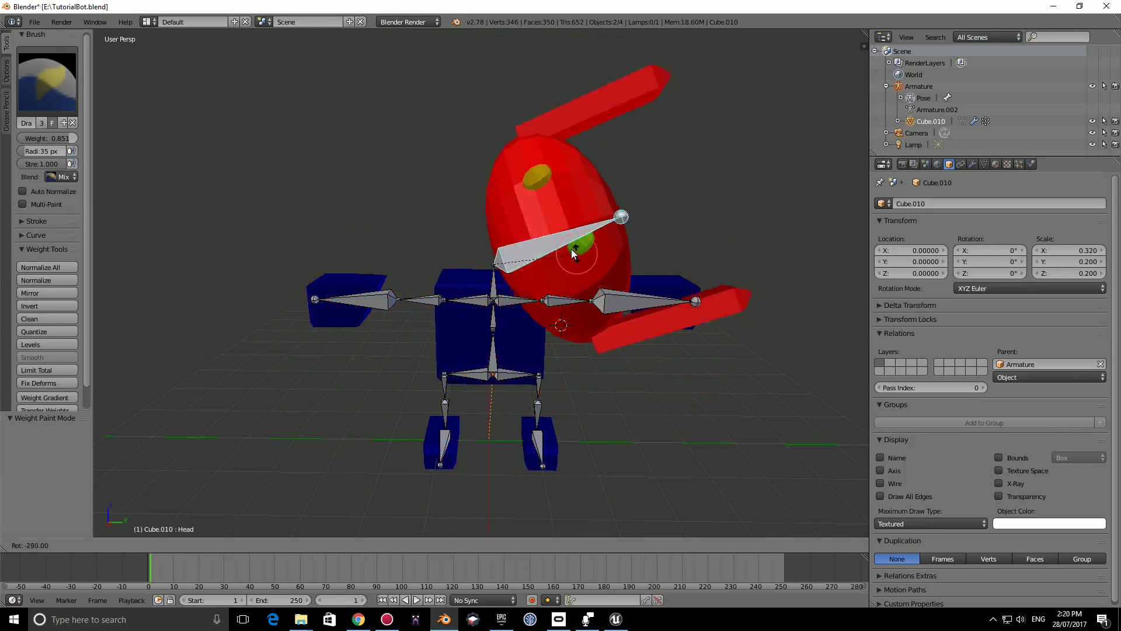
click(506, 255)
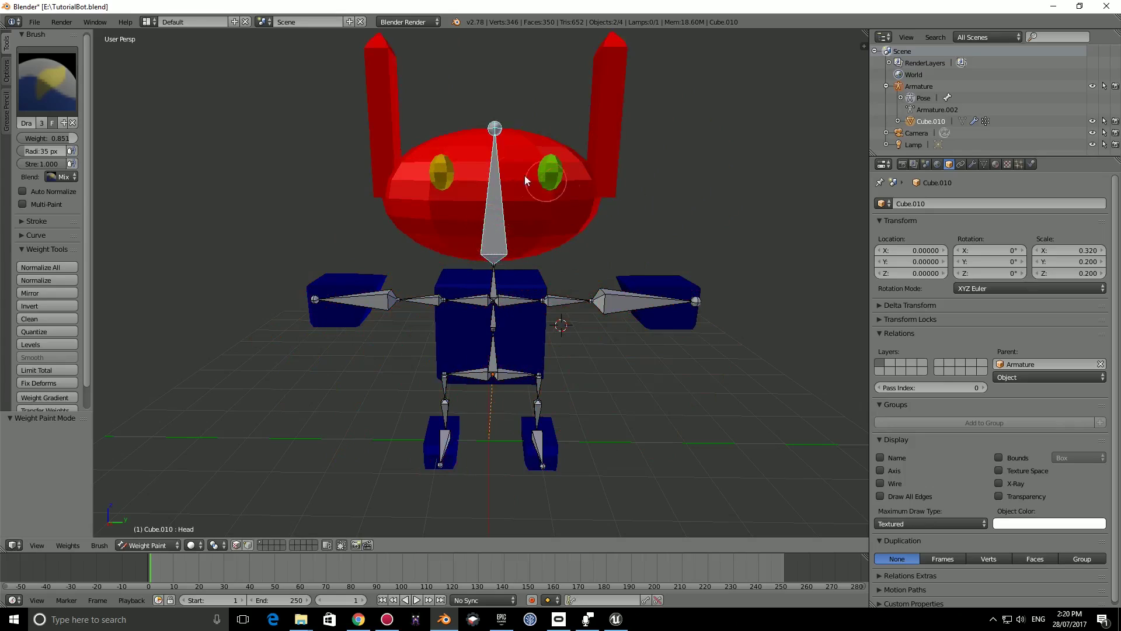
key(r)
key(Escape)
middle_drag(551, 247, 543, 245)
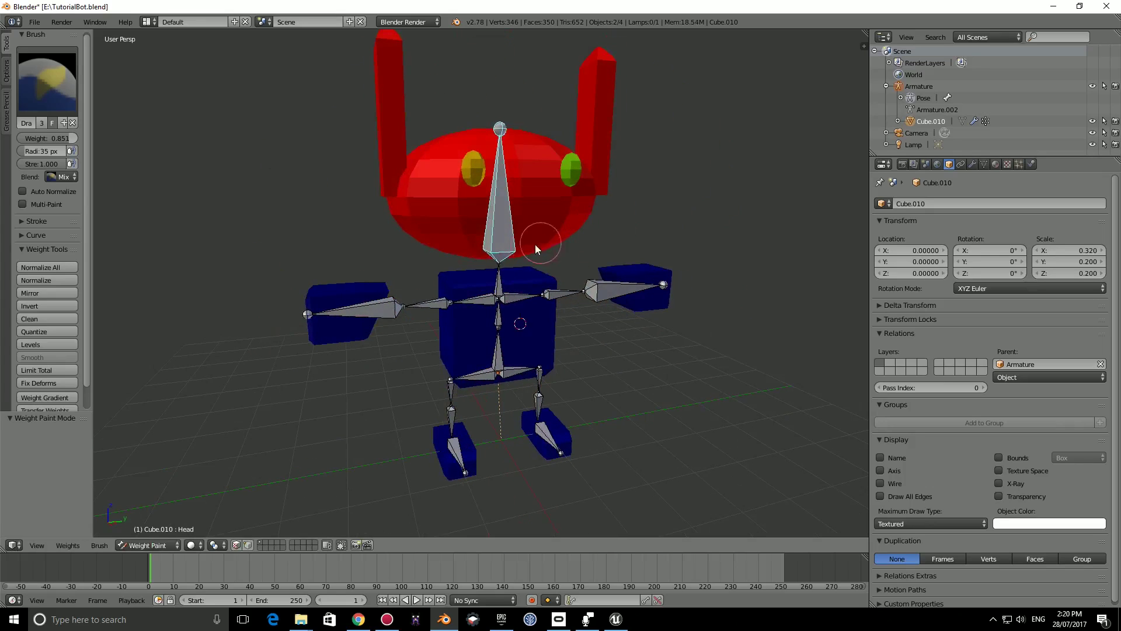
key(r)
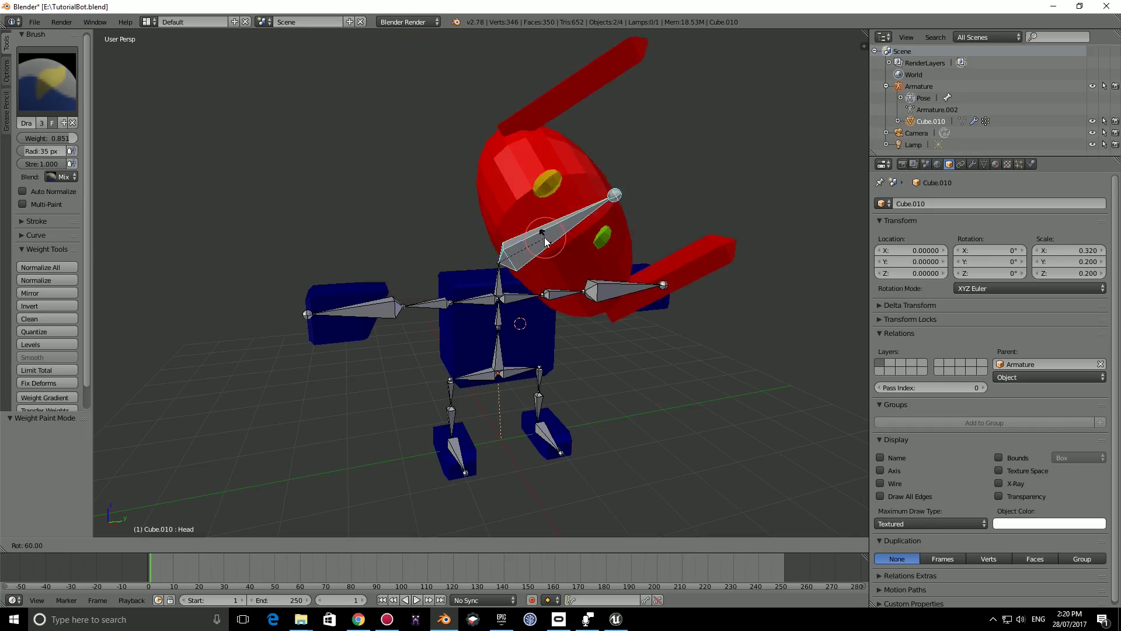
right_click(489, 231)
Examine the painted weights of the left arm, both hand bones, Head, RightArm1 and Spine in turn.
middle_drag(491, 231, 538, 200)
scroll(480, 223, up, 1)
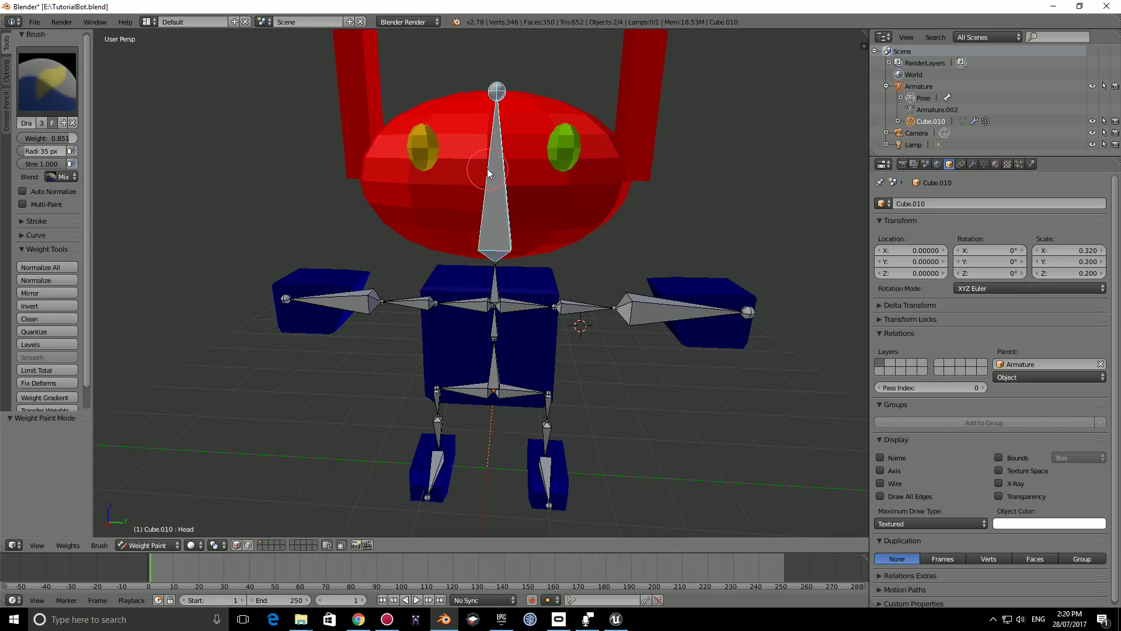
right_click(507, 320)
right_click(607, 307)
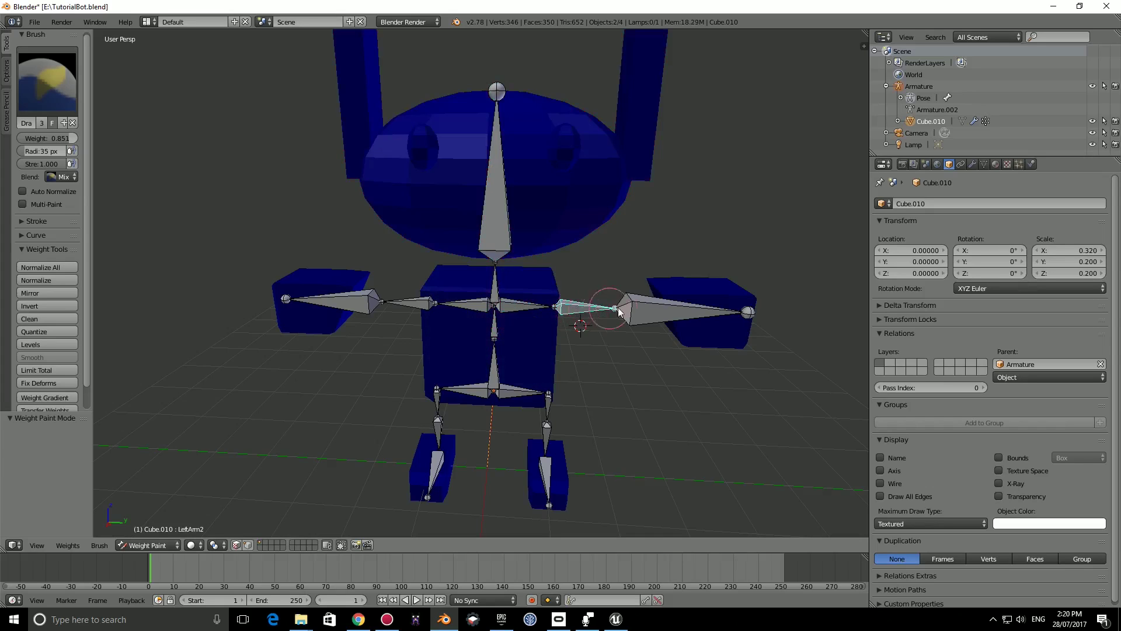
right_click(653, 311)
middle_drag(568, 163, 394, 284)
right_click(351, 300)
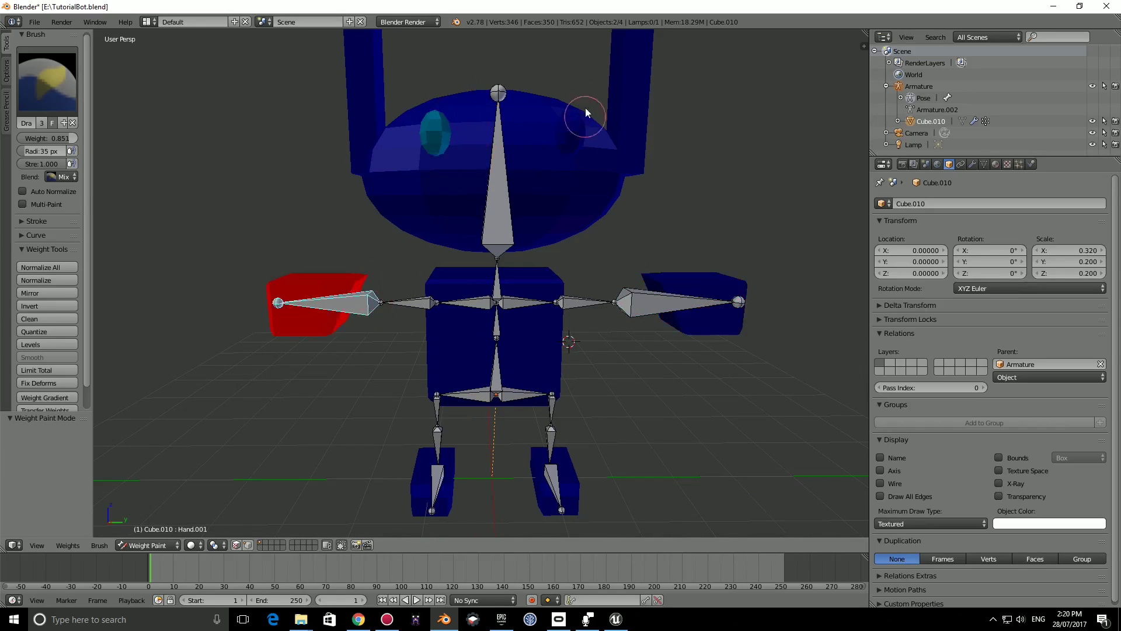
right_click(620, 294)
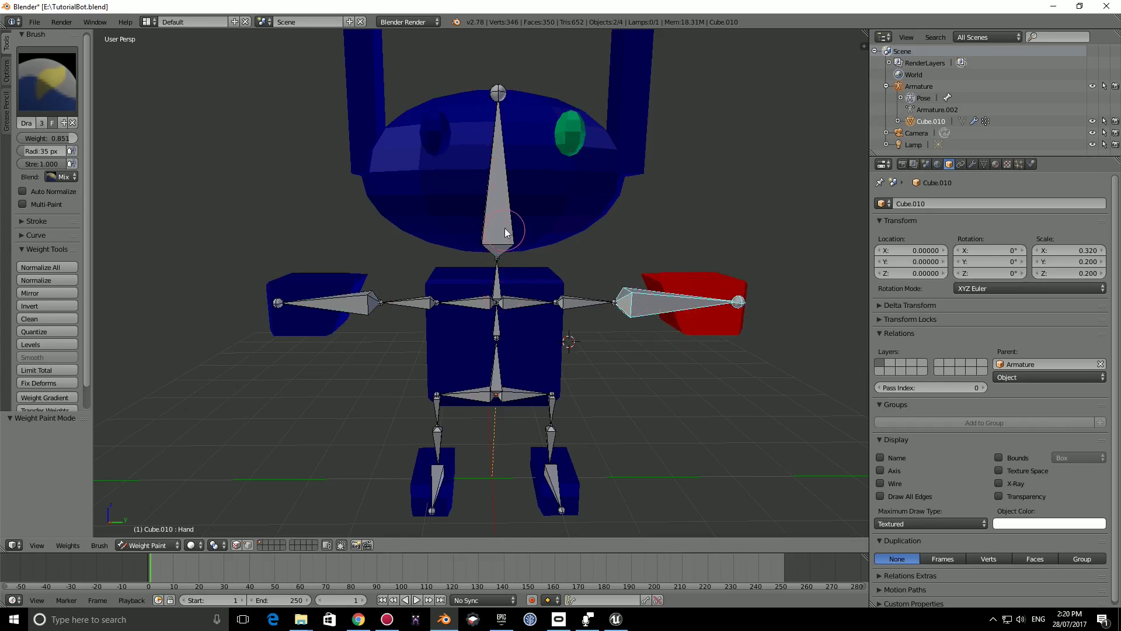
right_click(505, 257)
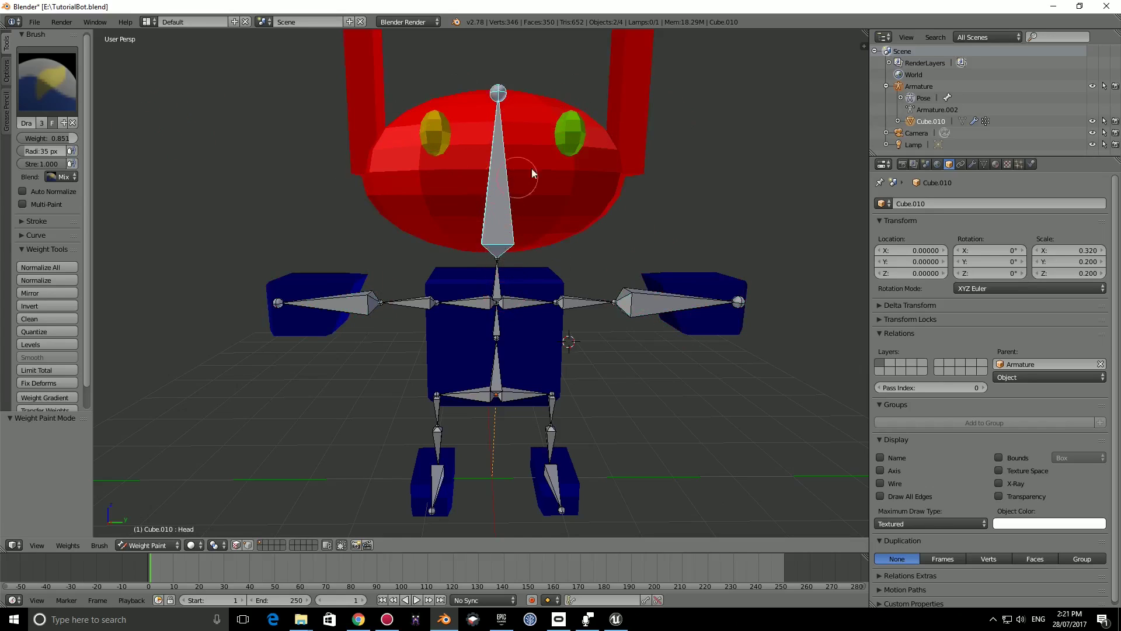
right_click(525, 303)
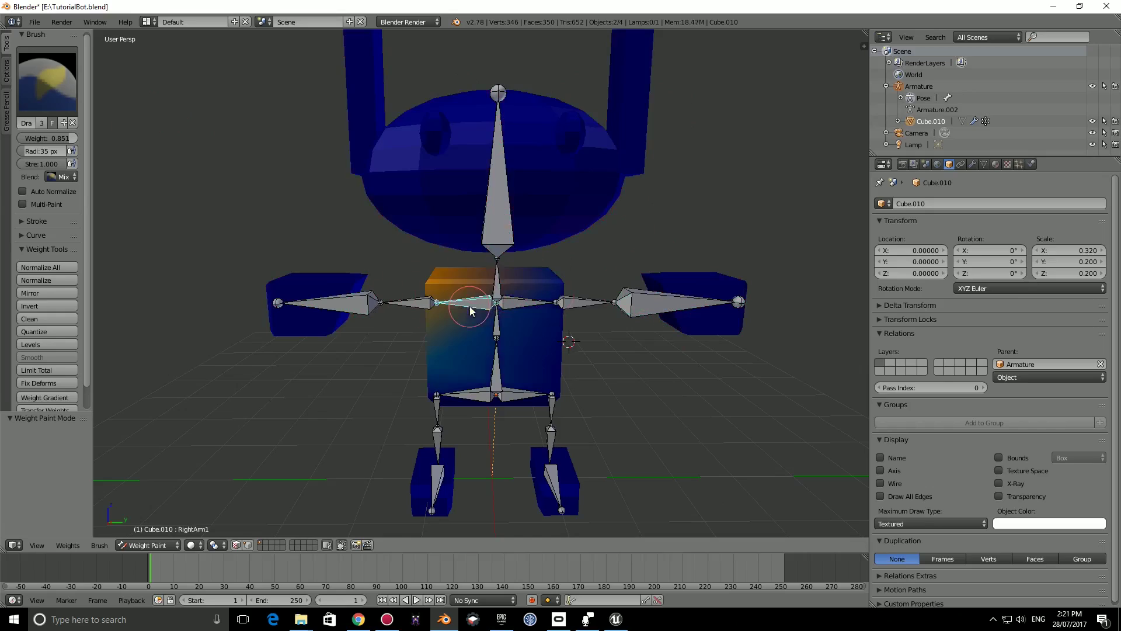
right_click(497, 310)
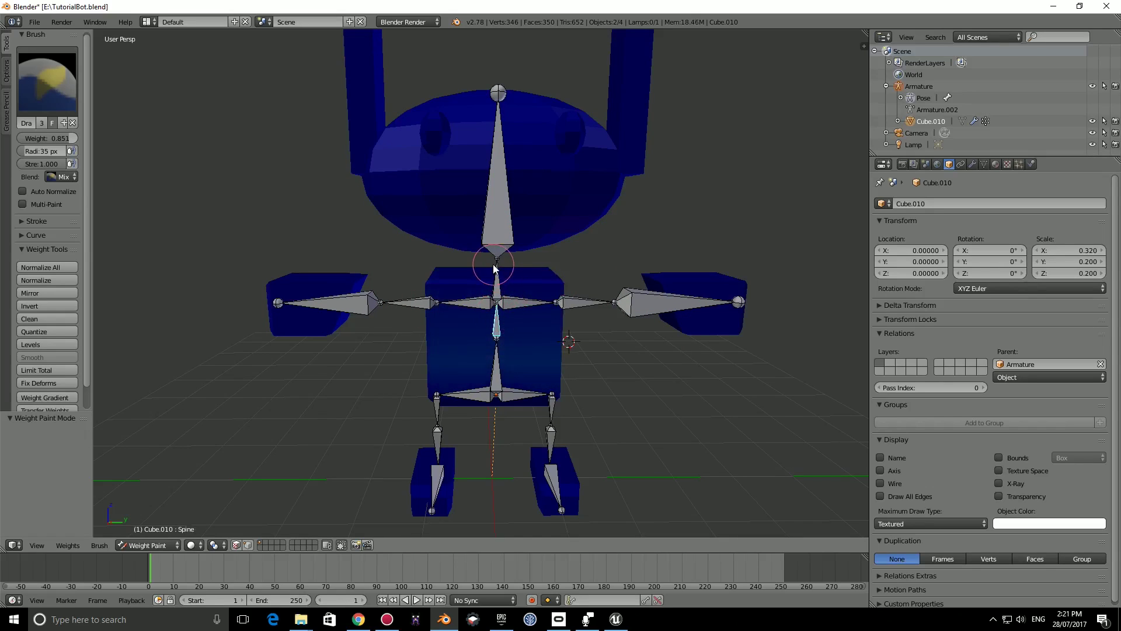
Select the Head bone and set the weight brush's blend mode to Add.
right_click(501, 227)
middle_drag(501, 229, 495, 208)
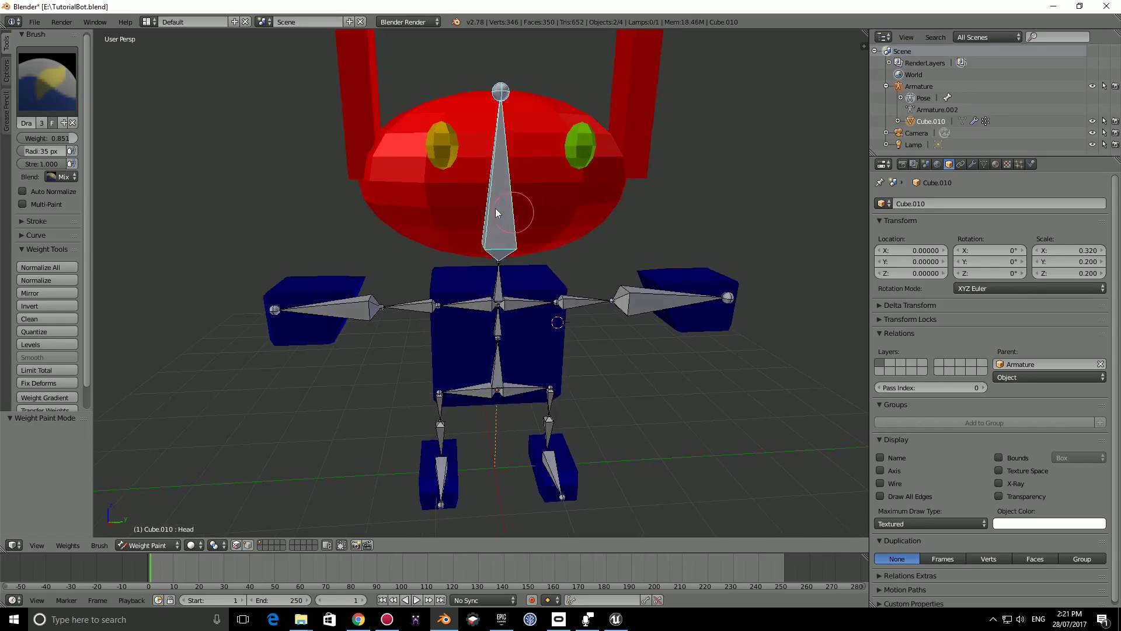
click(61, 177)
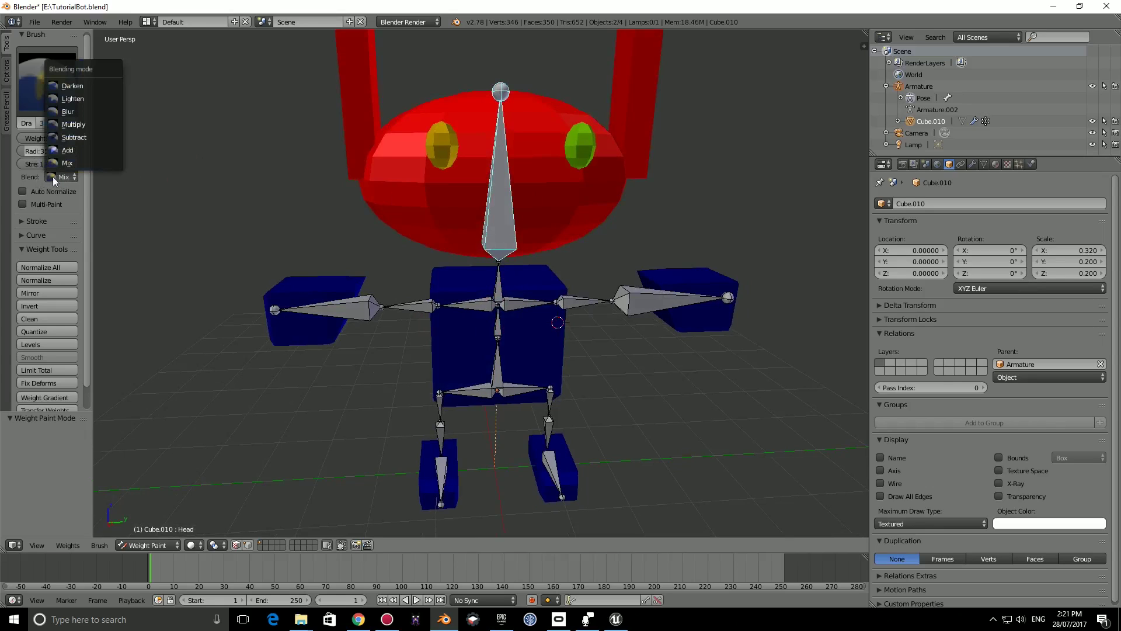
click(88, 151)
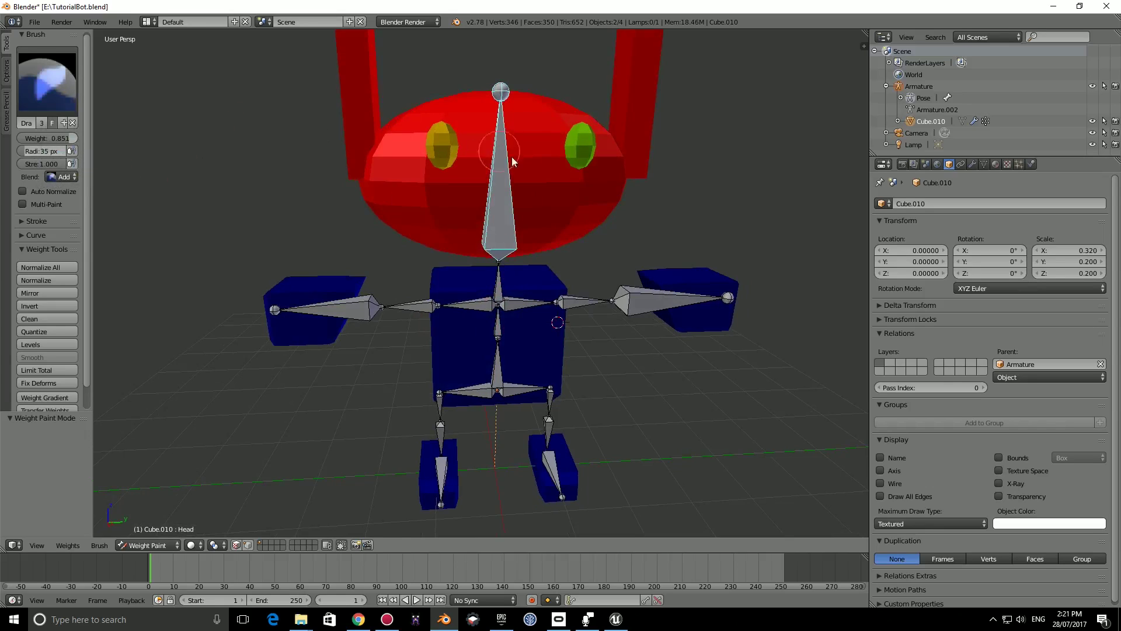
Paint additional Head bone weight onto both eyes and the side of the head.
middle_drag(470, 143, 462, 145)
click(444, 126)
click(598, 126)
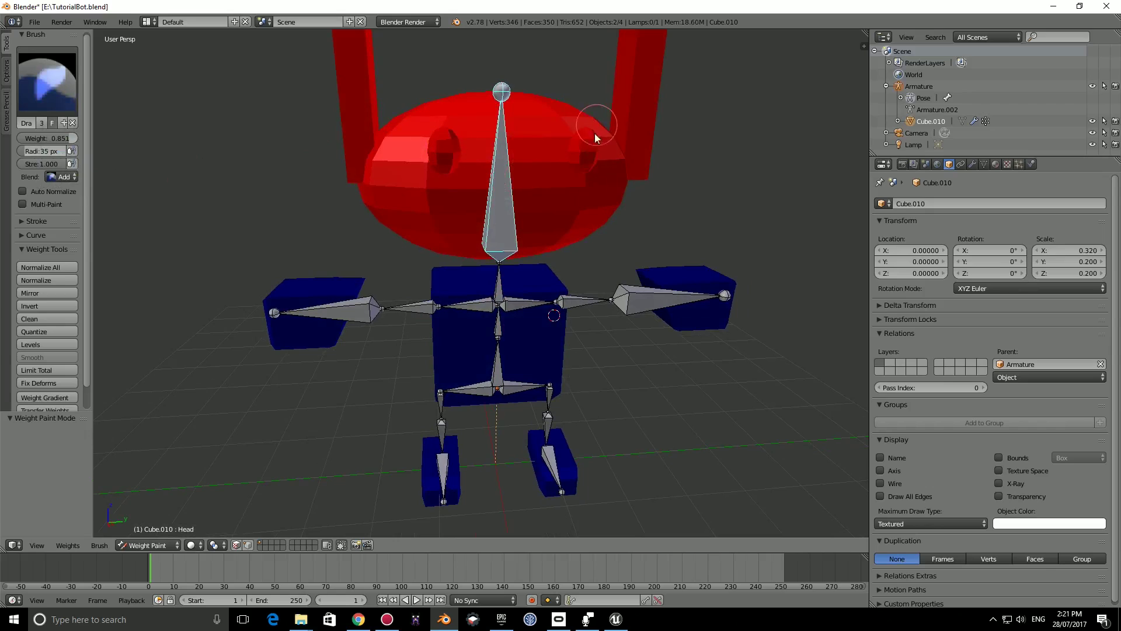
middle_drag(589, 163, 459, 193)
click(378, 165)
mouse_move(383, 166)
middle_down()
mouse_move(609, 144)
mouse_move(581, 144)
mouse_move(526, 110)
mouse_move(597, 180)
mouse_move(530, 202)
mouse_move(546, 214)
middle_up()
Try rotating the Head bone and examine the eyes' painted weights from several sides, including inside the head.
key(bracketleft)
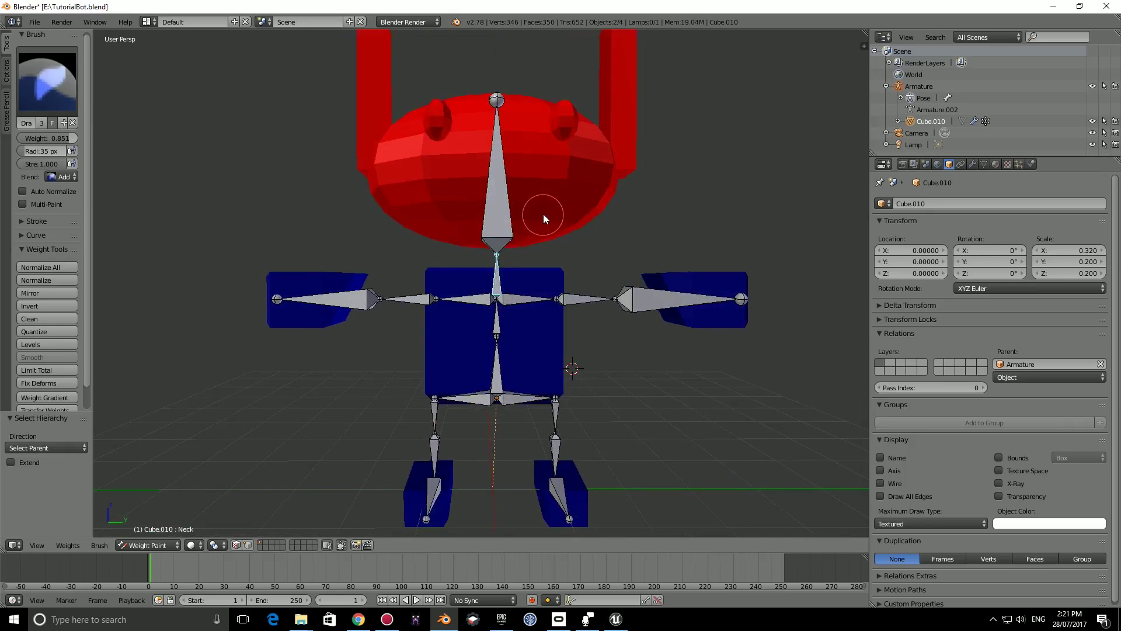
key(bracketright)
middle_drag(556, 159, 477, 200)
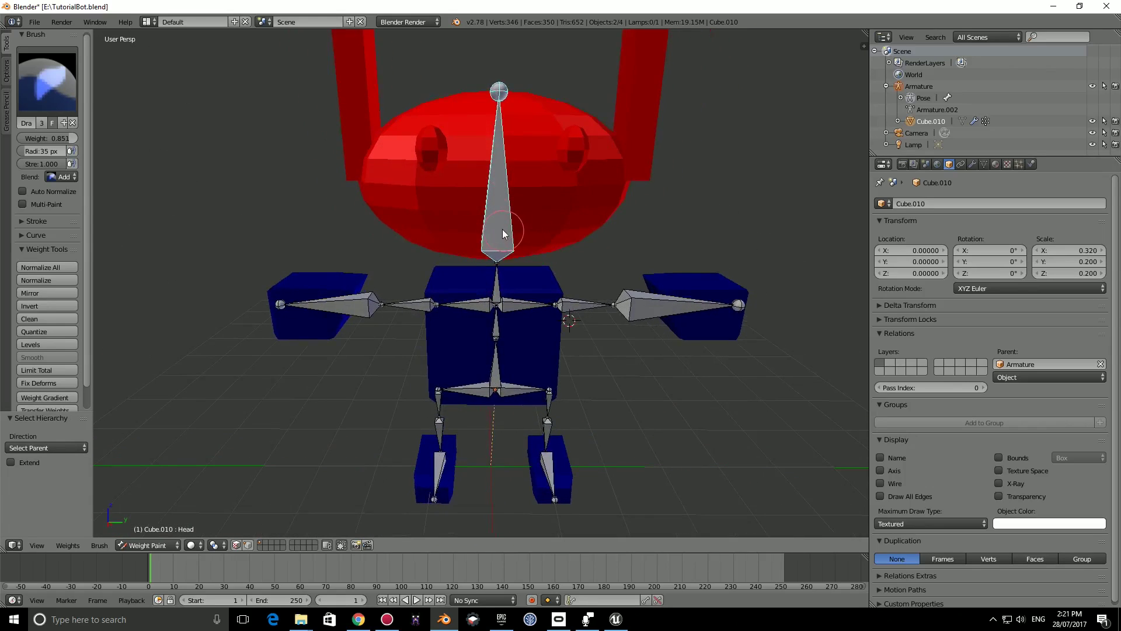
key(r)
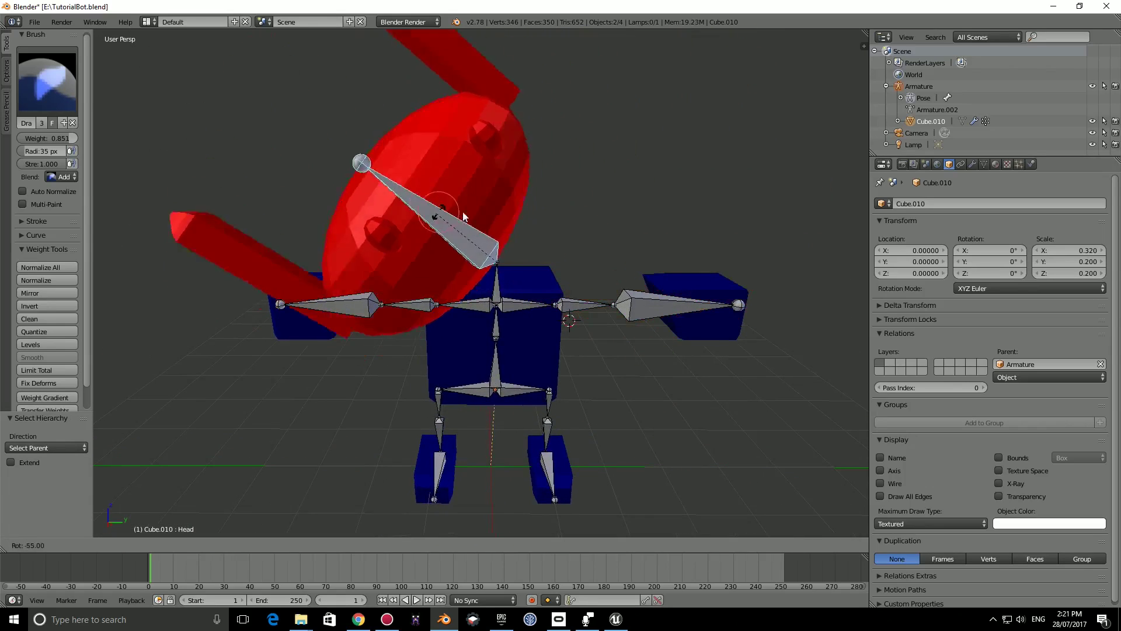
right_click(517, 213)
middle_drag(516, 214, 465, 210)
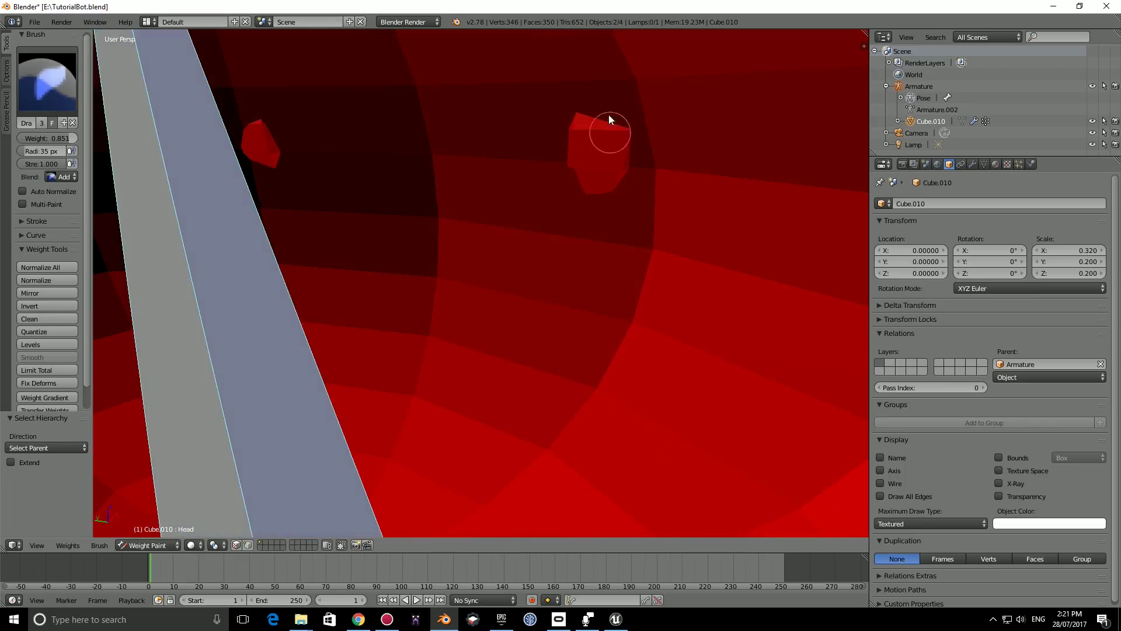
middle_drag(578, 198, 501, 184)
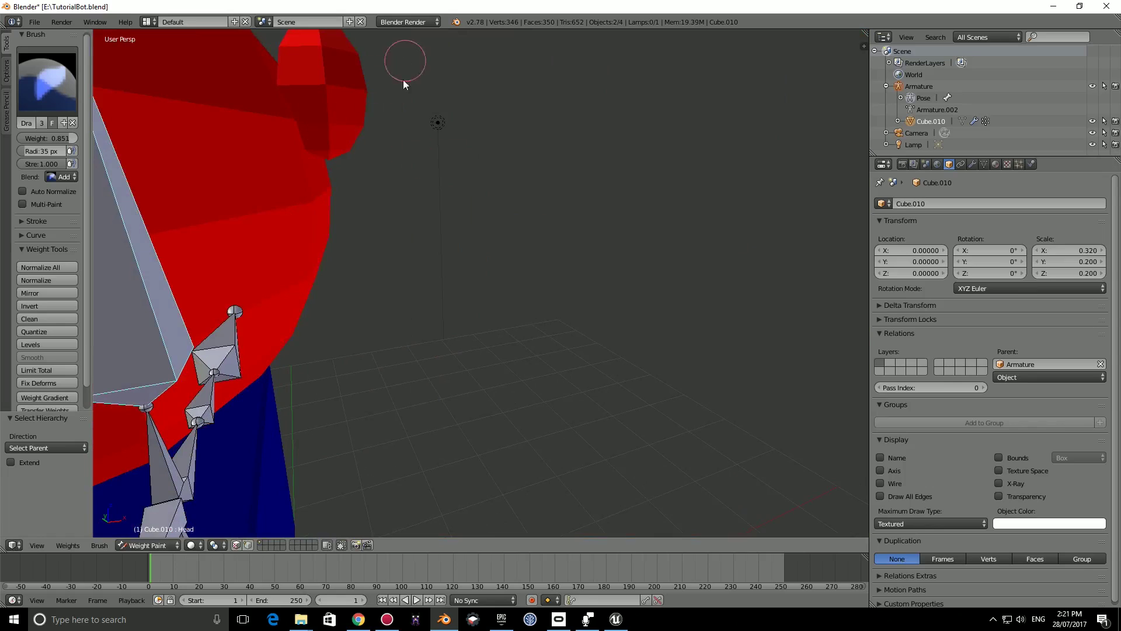
middle_drag(405, 64, 297, 151)
middle_drag(364, 111, 444, 274)
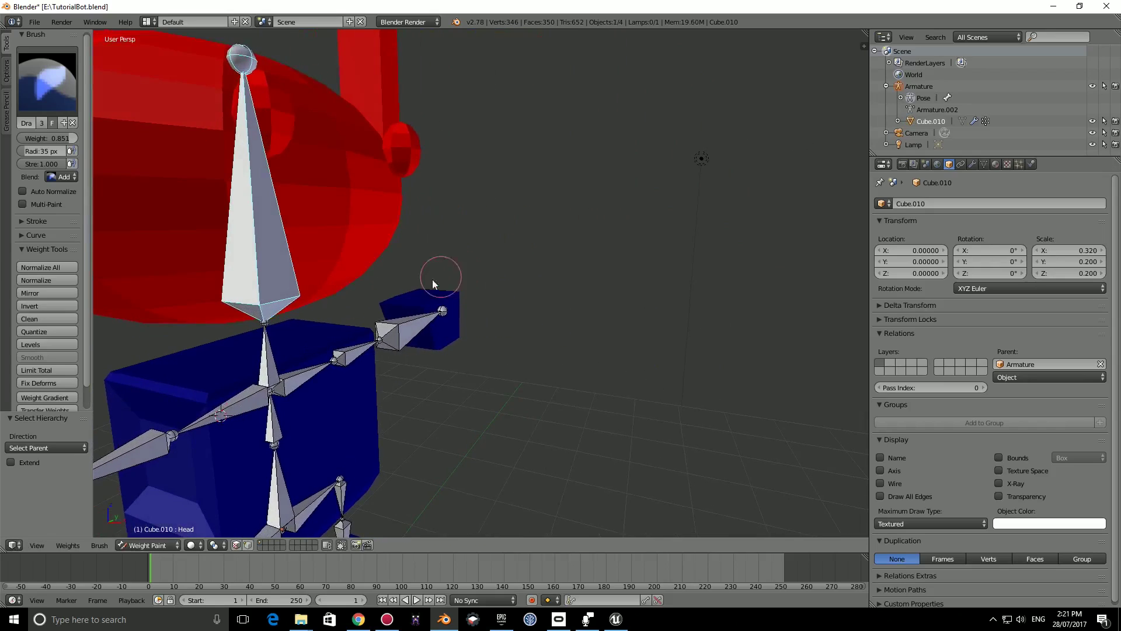
scroll(444, 274, down, 2)
Select the Neck bone and try rotating it to test how the head follows.
right_click(333, 337)
shift+middle_drag(388, 339, 497, 327)
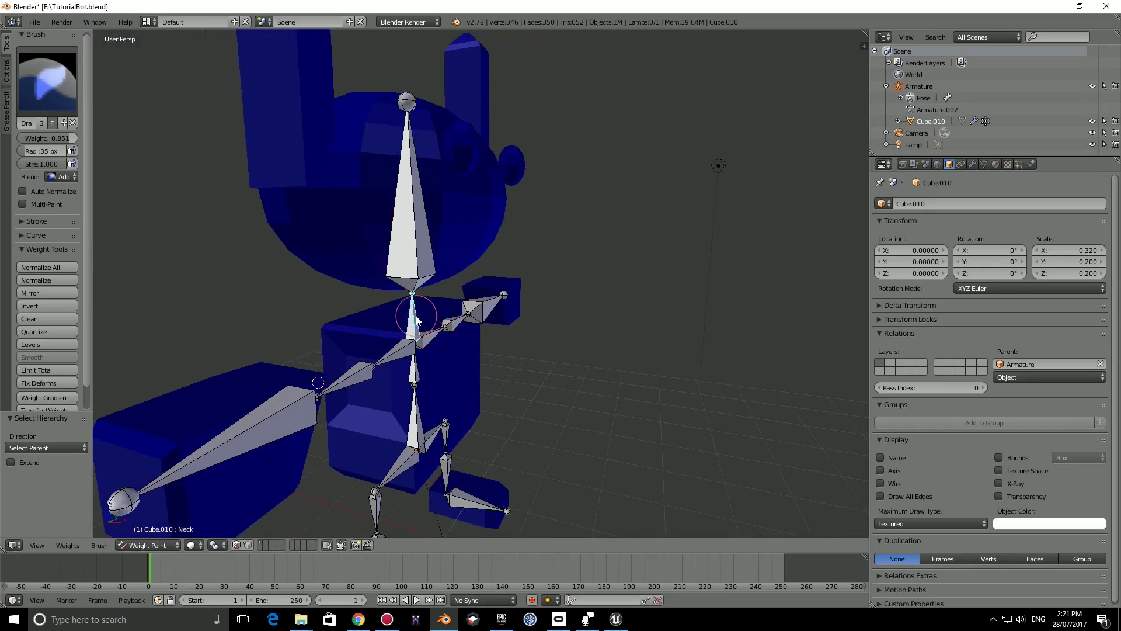
key(r)
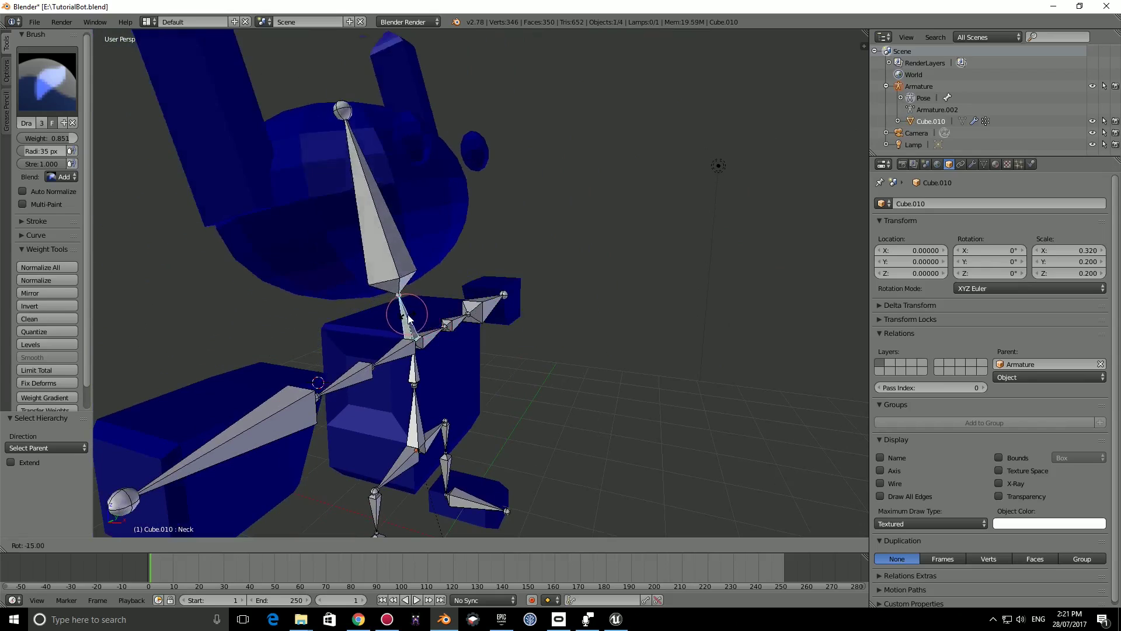
right_click(378, 314)
Paint initial Neck weight across the face, setting the brush weight to 1.000 and radius to 127 px.
mouse_move(378, 315)
middle_down()
mouse_move(295, 293)
mouse_move(531, 271)
mouse_move(525, 318)
mouse_move(508, 321)
mouse_move(625, 298)
middle_up()
mouse_move(534, 201)
mouse_down()
mouse_move(559, 191)
mouse_move(320, 205)
mouse_move(411, 202)
mouse_move(412, 226)
mouse_move(429, 228)
mouse_up()
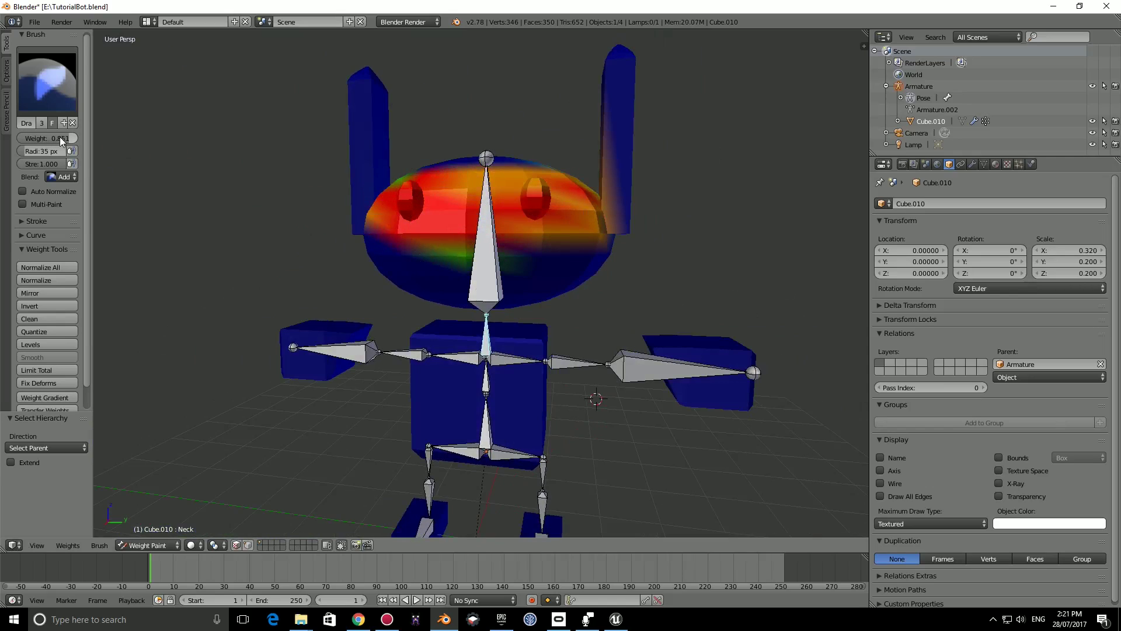
drag(60, 136, 380, 160)
mouse_move(60, 149)
mouse_down()
mouse_move(149, 180)
mouse_move(508, 243)
mouse_move(523, 163)
mouse_move(313, 125)
mouse_up()
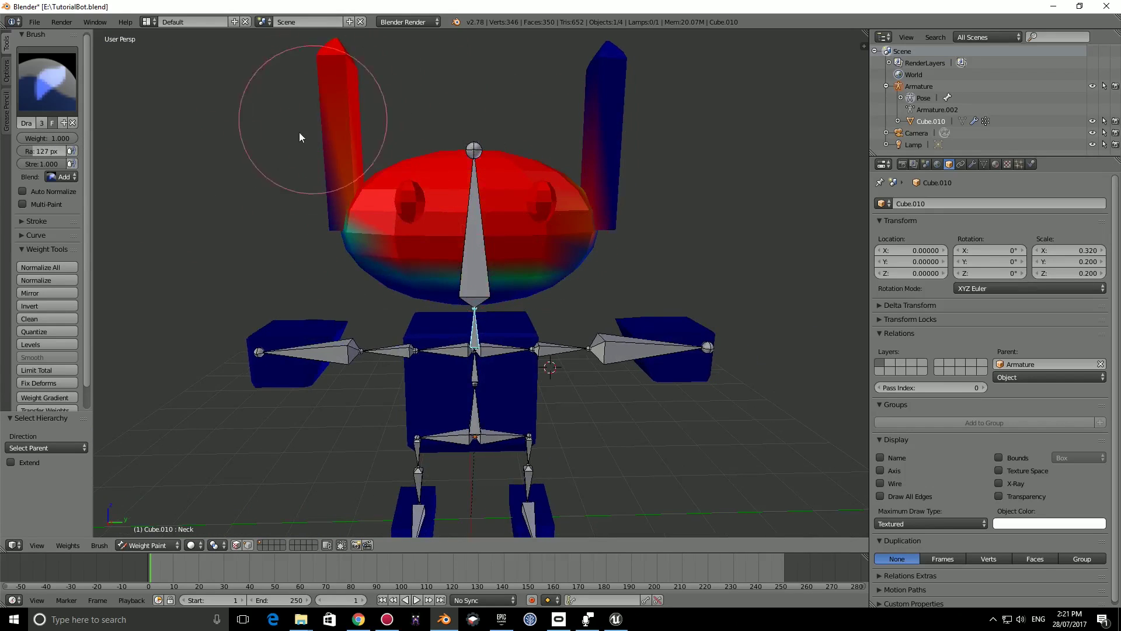
Paint Neck weight over the ears and more of the head with the 127 px brush.
middle_drag(313, 125, 452, 175)
mouse_move(452, 172)
mouse_down()
mouse_move(351, 181)
mouse_move(367, 143)
mouse_up()
mouse_move(367, 143)
middle_down()
mouse_move(428, 221)
mouse_move(407, 235)
middle_up()
drag(408, 234, 398, 124)
middle_drag(427, 126, 520, 160)
Set the brush radius to 88 px and paint Neck weight around the sides of the head and ears.
drag(54, 152, 56, 152)
mouse_move(464, 370)
middle_down()
mouse_move(548, 305)
mouse_move(422, 304)
middle_up()
mouse_move(543, 270)
mouse_down()
mouse_move(550, 254)
mouse_move(490, 205)
mouse_move(462, 208)
mouse_up()
middle_drag(461, 208, 341, 170)
mouse_move(340, 170)
mouse_down()
mouse_move(350, 100)
mouse_move(333, 175)
mouse_up()
mouse_move(735, 245)
middle_down()
mouse_move(500, 171)
mouse_move(498, 223)
middle_up()
drag(499, 224, 450, 209)
middle_drag(450, 209, 442, 170)
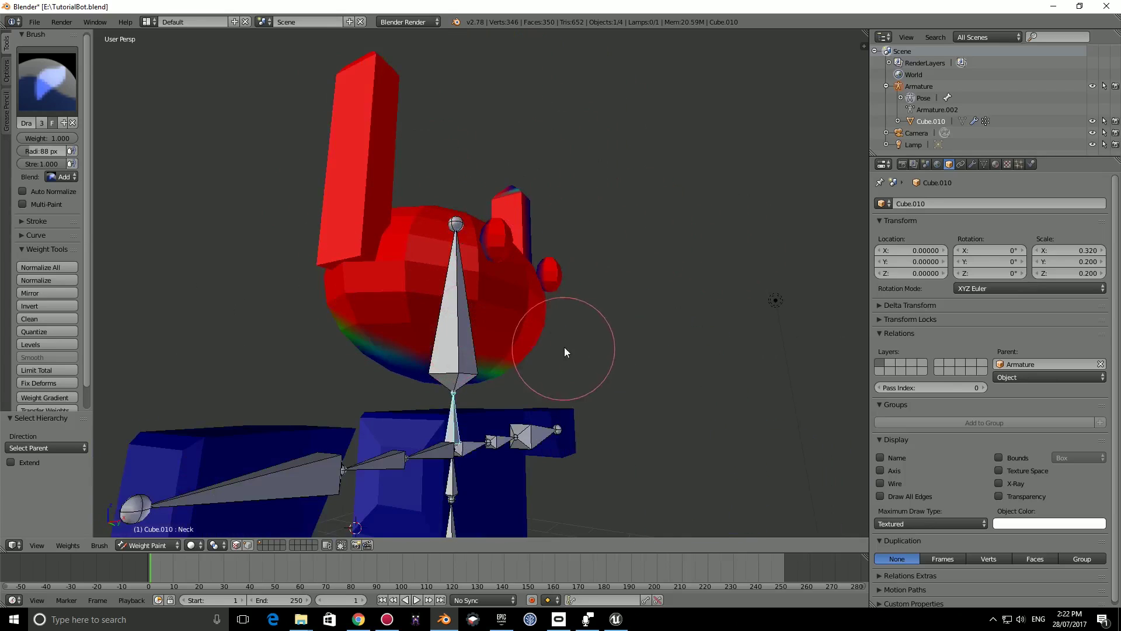
Fill the remaining gaps in Neck weight on the ear tips and the back of the head.
middle_drag(563, 348, 597, 126)
mouse_move(597, 126)
mouse_down()
mouse_move(622, 224)
mouse_move(637, 188)
mouse_up()
middle_drag(638, 189, 575, 112)
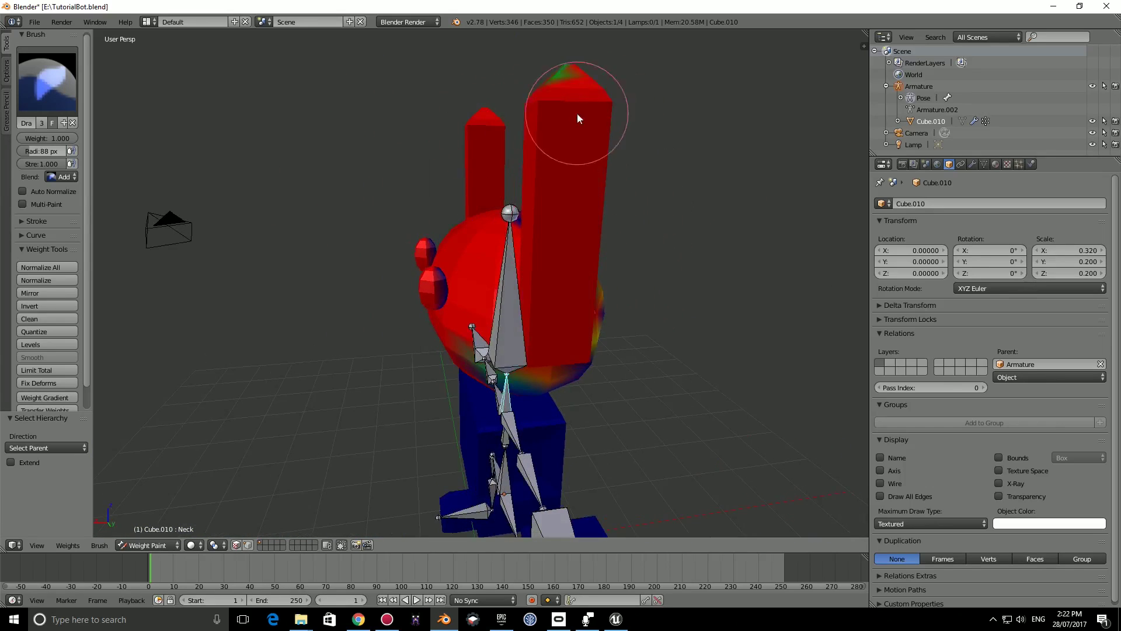
mouse_move(526, 77)
middle_down()
mouse_move(601, 259)
mouse_move(545, 248)
middle_up()
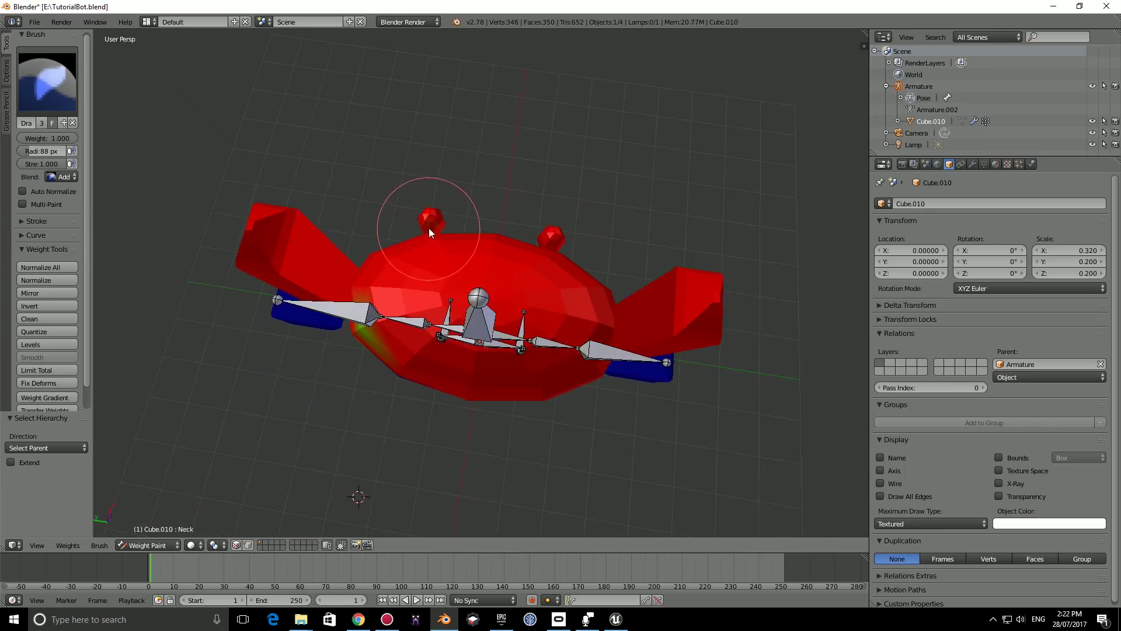
mouse_move(435, 263)
middle_down()
mouse_move(389, 315)
mouse_move(452, 309)
mouse_move(421, 292)
middle_up()
mouse_move(420, 292)
mouse_down()
mouse_move(395, 274)
mouse_move(393, 243)
mouse_move(423, 328)
mouse_move(588, 299)
mouse_up()
middle_drag(587, 299, 540, 343)
Set the brush radius to 42 px and paint Neck weight onto the underside of the head.
mouse_move(534, 293)
middle_down()
mouse_move(626, 300)
mouse_move(436, 288)
mouse_move(633, 260)
mouse_move(513, 254)
mouse_move(574, 202)
mouse_move(455, 226)
mouse_move(544, 241)
mouse_move(485, 218)
middle_up()
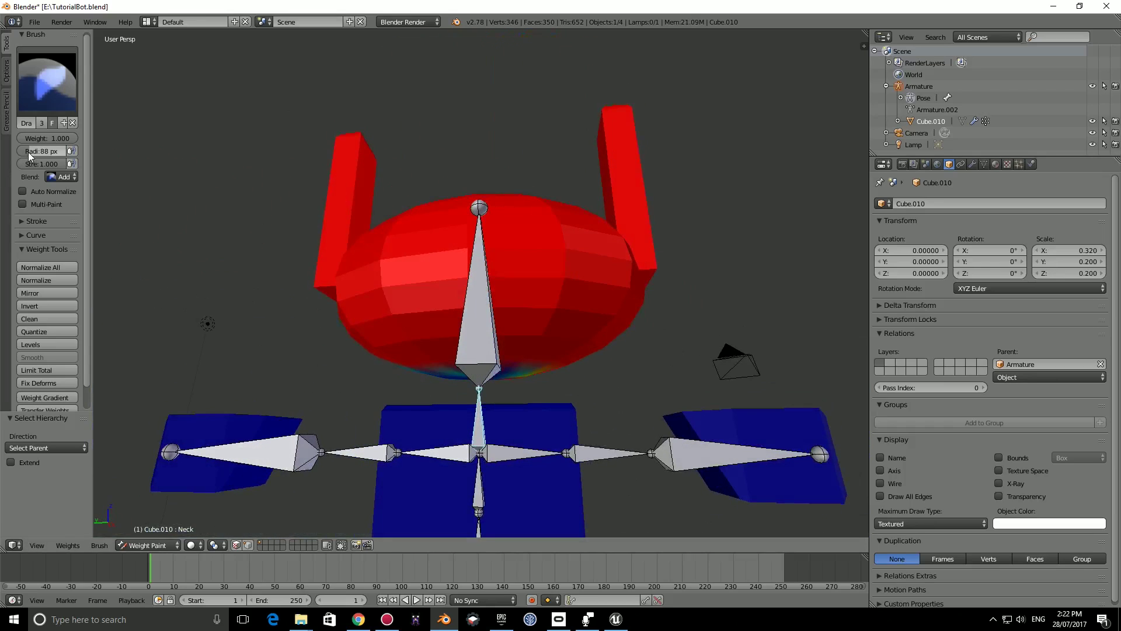
mouse_move(351, 327)
middle_down()
mouse_move(550, 333)
mouse_move(517, 355)
mouse_move(465, 293)
middle_up()
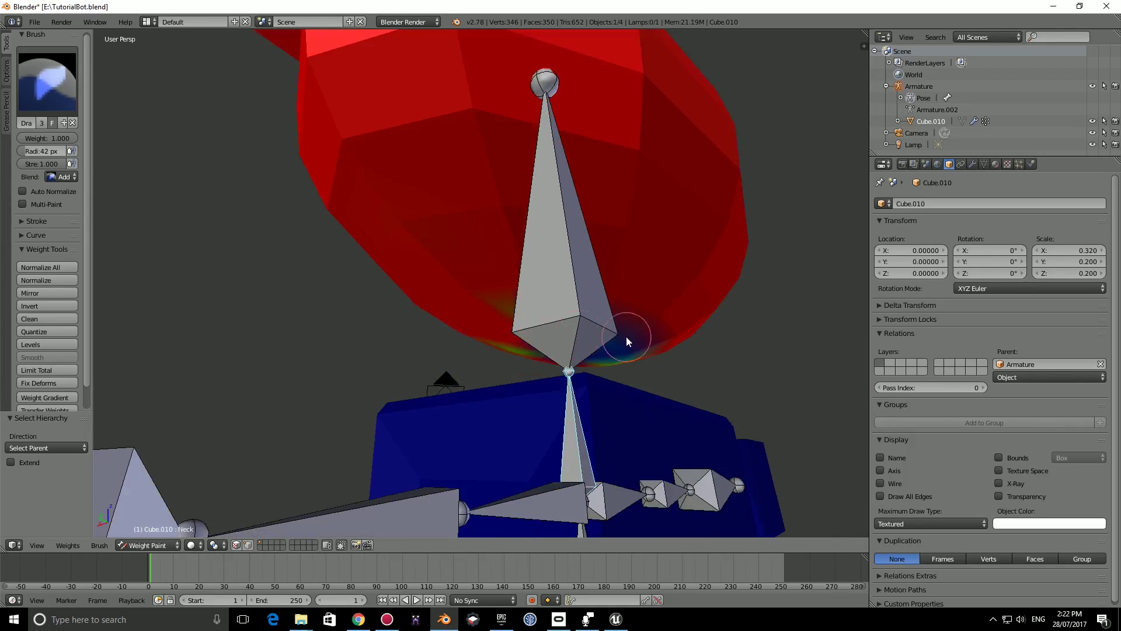
middle_drag(625, 336, 470, 346)
middle_drag(576, 320, 520, 363)
Try rotating the Neck bone to test how the fully weighted head, ears and eyes follow.
middle_drag(498, 411, 468, 325)
right_click(442, 316)
key(Escape)
middle_drag(396, 317, 416, 376)
right_click(443, 354)
key(r)
right_click(423, 374)
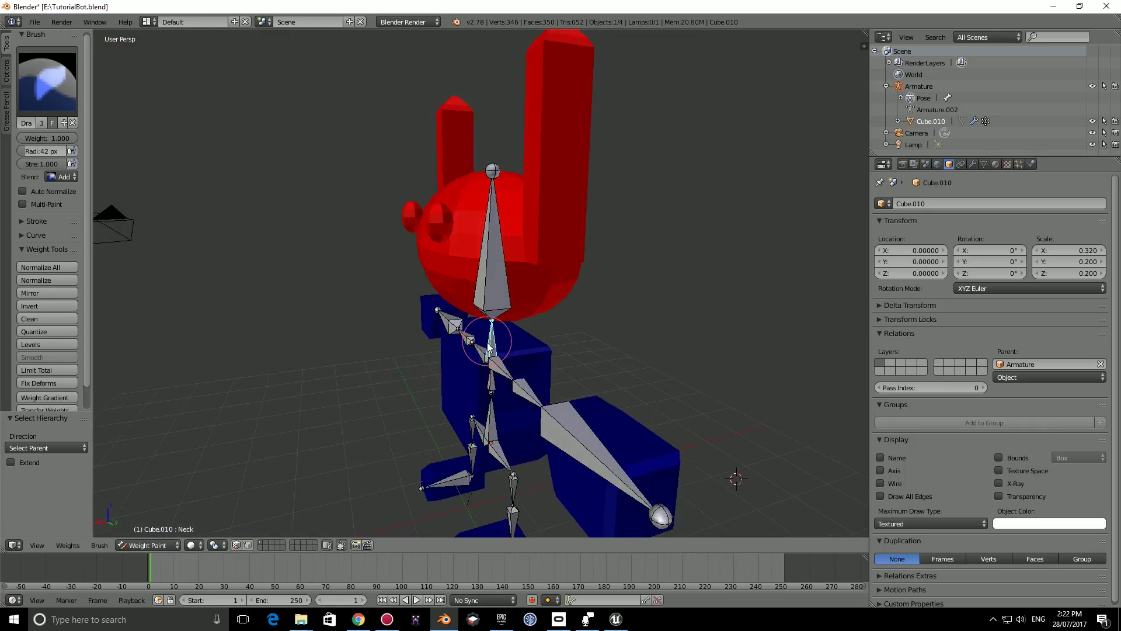
Select the Hand bone, set the brush's blend mode to Subtract and remove its weight from the eye.
middle_drag(477, 357, 532, 391)
right_click(606, 373)
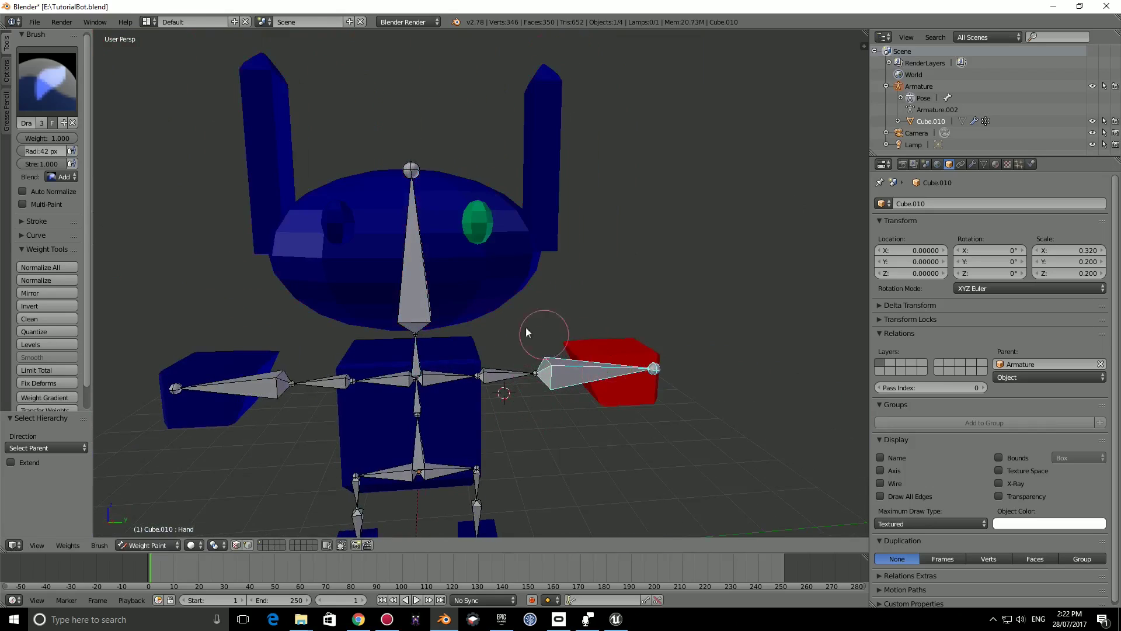
click(67, 176)
click(75, 138)
click(481, 219)
Try rotating the Hand and Hand.001 bones in turn to check that only the hands move.
middle_drag(534, 221, 553, 196)
scroll(553, 197, up, 2)
scroll(503, 241, down, 3)
middle_drag(503, 241, 600, 291)
scroll(592, 392, up, 1)
key(r)
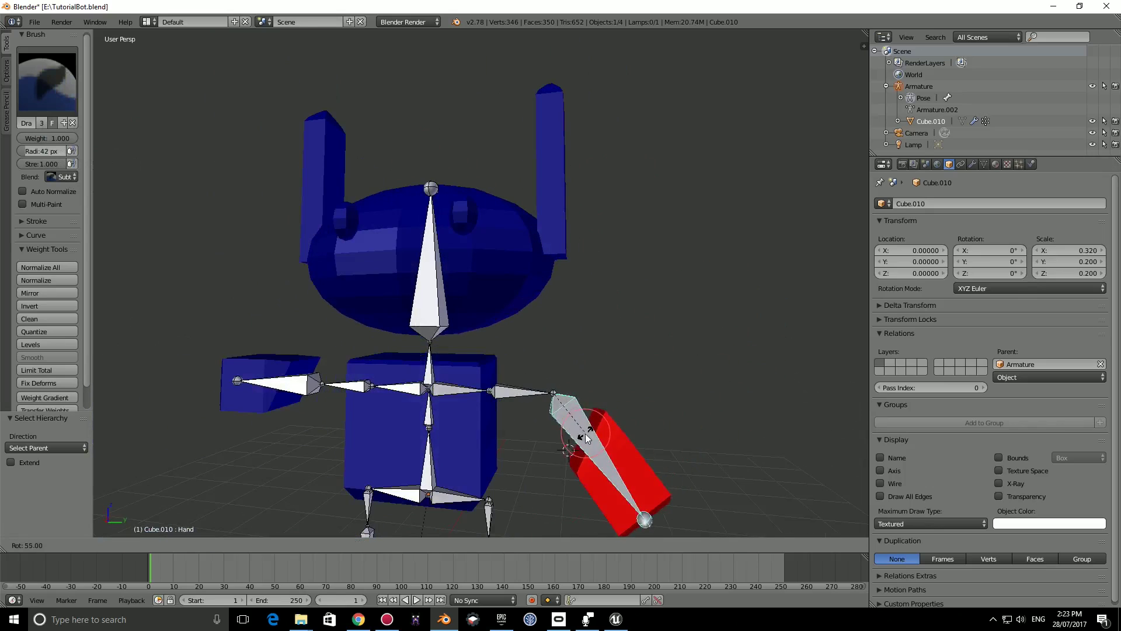
key(Escape)
scroll(390, 349, up, 3)
right_click(184, 418)
key(r)
key(Escape)
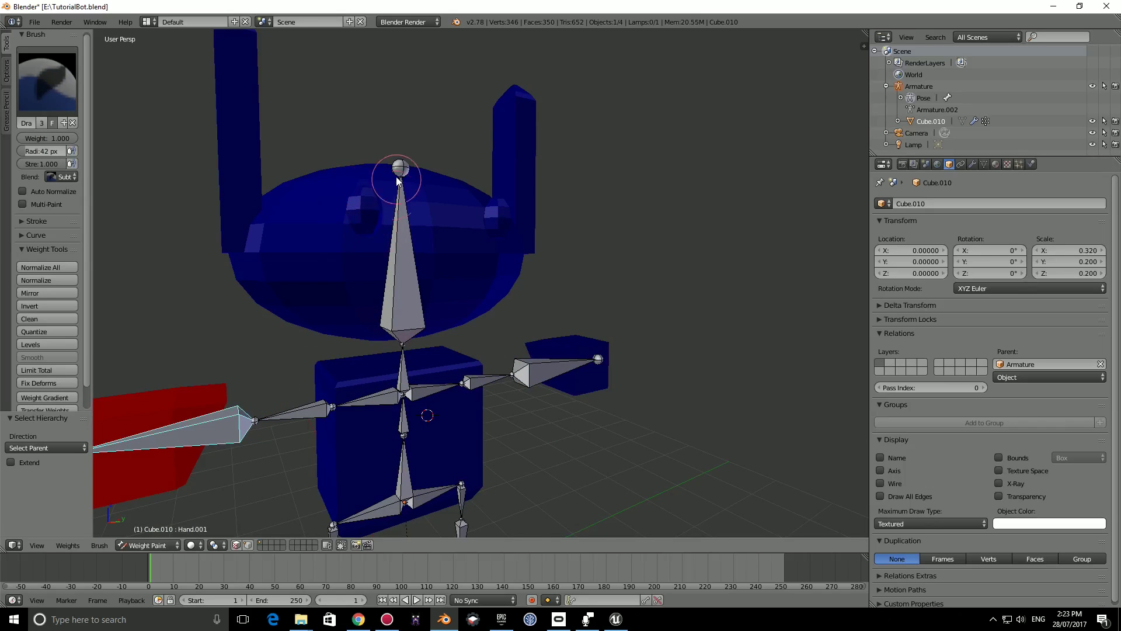
Undo the last two changes and try rotating the Hand.001 bone.
middle_drag(380, 198, 453, 113)
middle_drag(509, 138, 363, 251)
key(ctrl+z)
key(ctrl+z)
mouse_move(310, 359)
middle_down()
mouse_move(309, 311)
mouse_move(367, 269)
mouse_move(373, 235)
mouse_move(600, 135)
mouse_move(455, 198)
mouse_move(372, 288)
middle_up()
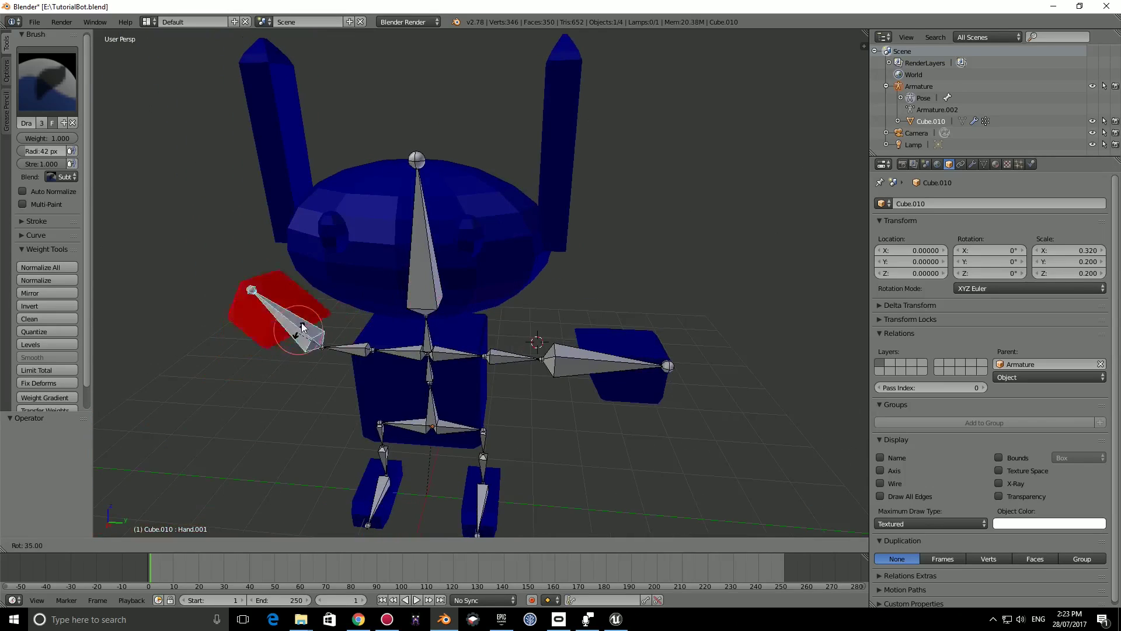
middle_drag(355, 382, 452, 341)
Try rotating the RightArm2 bone and a bone of the opposite arm to test what each moves.
right_click(358, 310)
key(r)
right_click(335, 316)
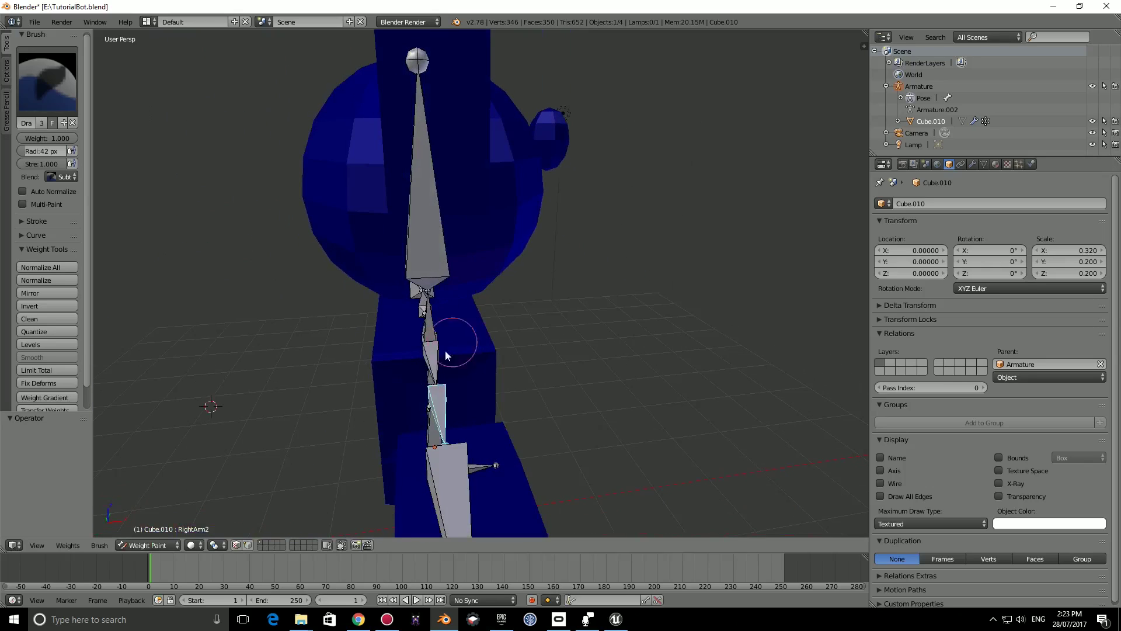
key(r)
right_click(515, 407)
middle_drag(515, 406, 382, 380)
right_click(567, 322)
key(r)
right_click(601, 297)
Select the LeftArm1 bone and try rotating it to test its influence on the torso.
middle_drag(508, 339, 499, 297)
right_click(474, 293)
key(r)
right_click(473, 276)
scroll(499, 296, up, 3)
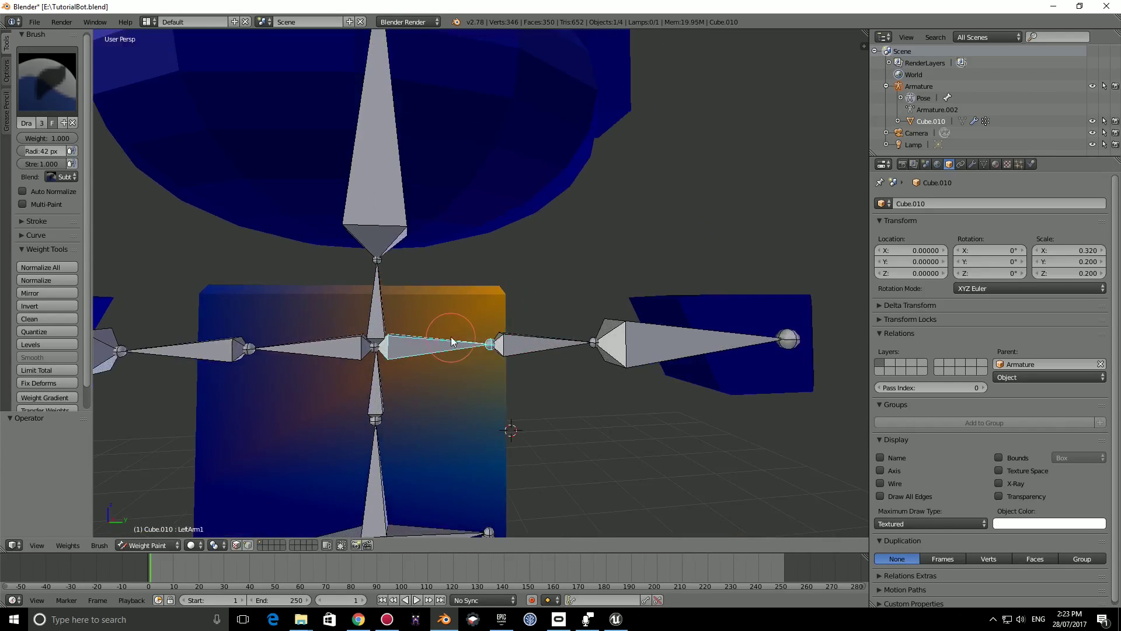
key(r)
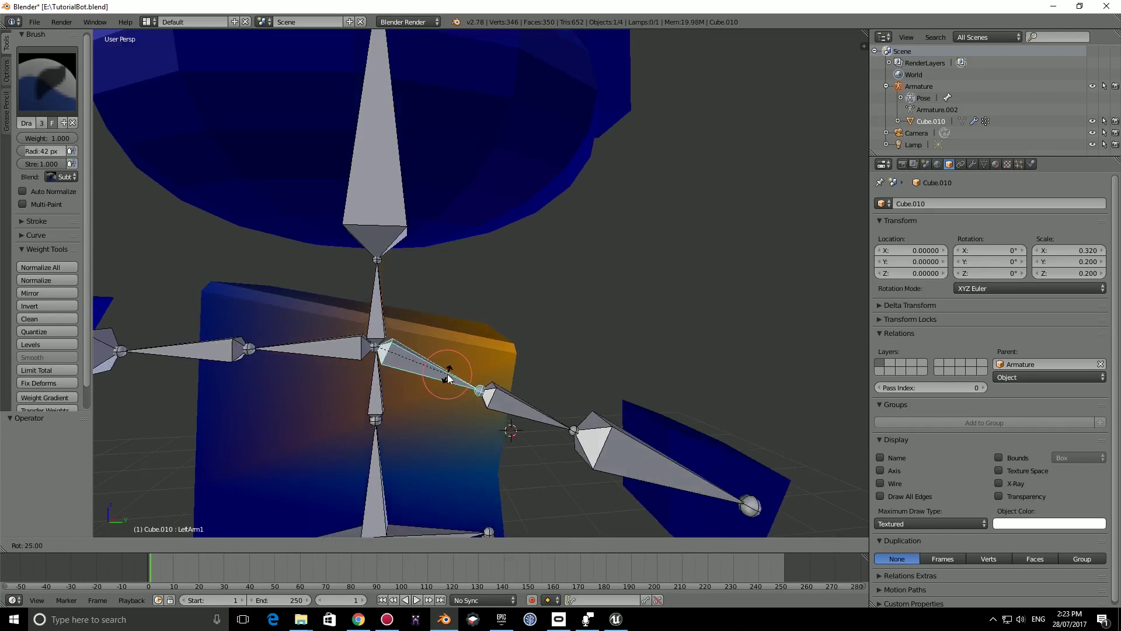
right_click(454, 351)
Subtract the LeftArm1 bone's weight from the front, side and back of the torso.
middle_drag(456, 352, 415, 374)
scroll(449, 361, down, 2)
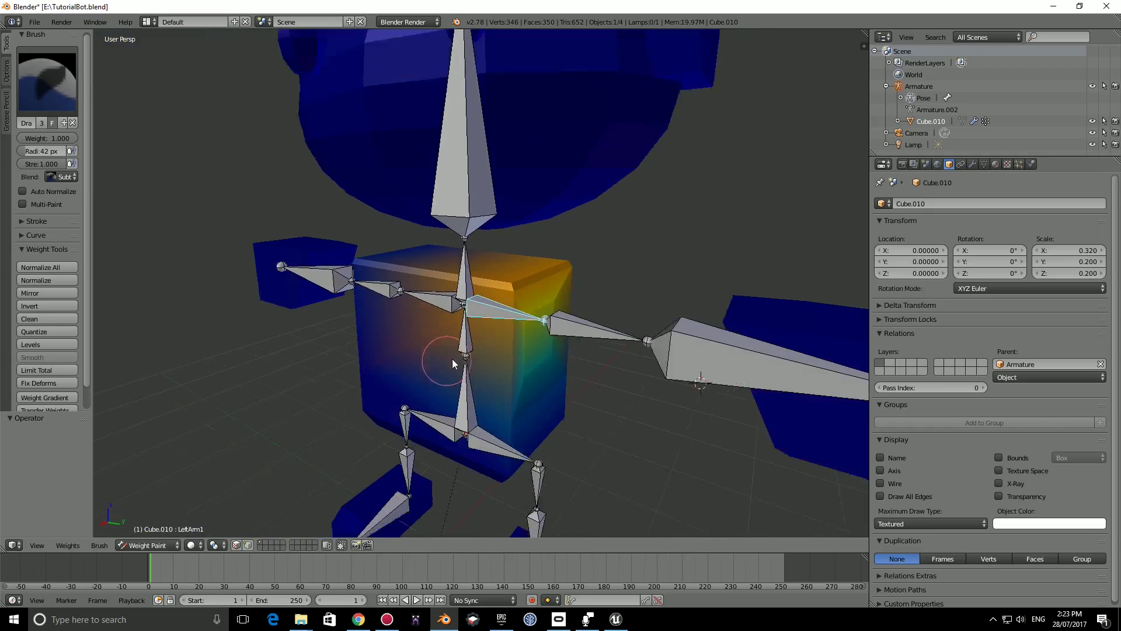
mouse_move(423, 280)
mouse_down()
mouse_move(530, 287)
mouse_move(527, 354)
mouse_up()
middle_drag(631, 327, 566, 374)
drag(565, 374, 465, 376)
middle_drag(602, 368, 446, 327)
drag(464, 309, 499, 309)
Try rotating the LeftArm1 and LeftArm2 bones to check that the torso stays still.
key(r)
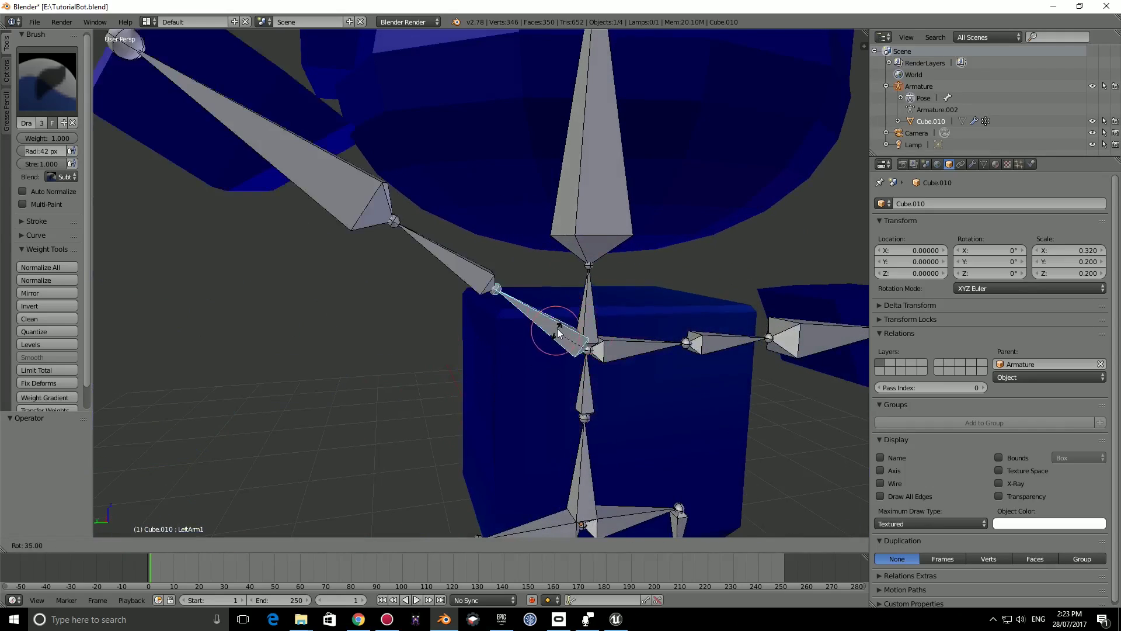
right_click(531, 362)
middle_drag(761, 355, 618, 371)
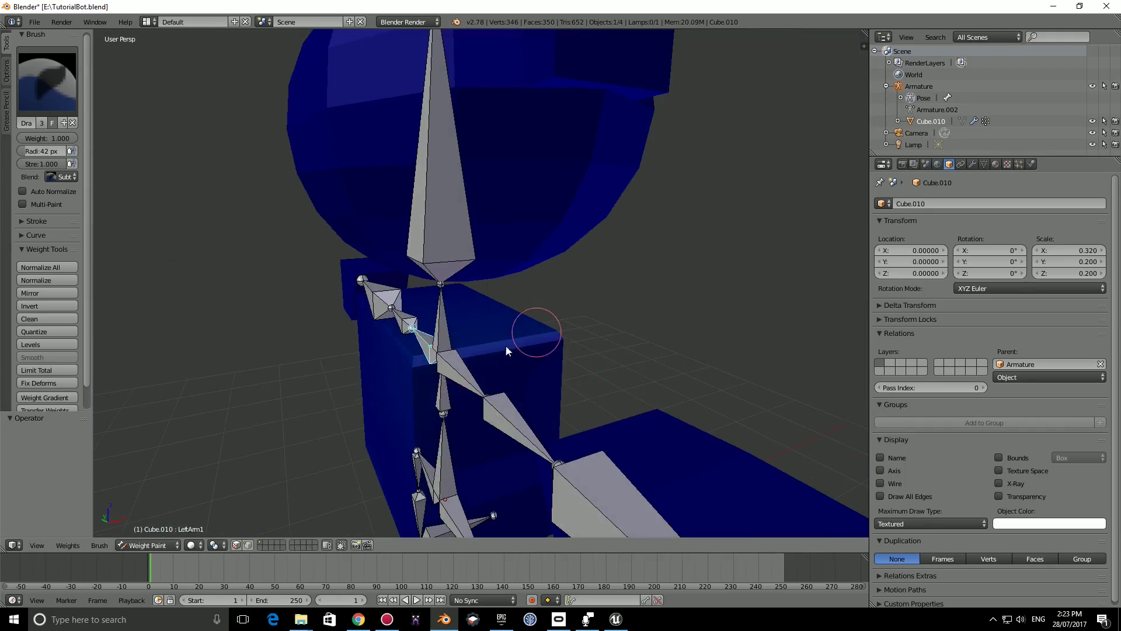
middle_drag(562, 333, 608, 313)
middle_drag(587, 352, 533, 308)
key(r)
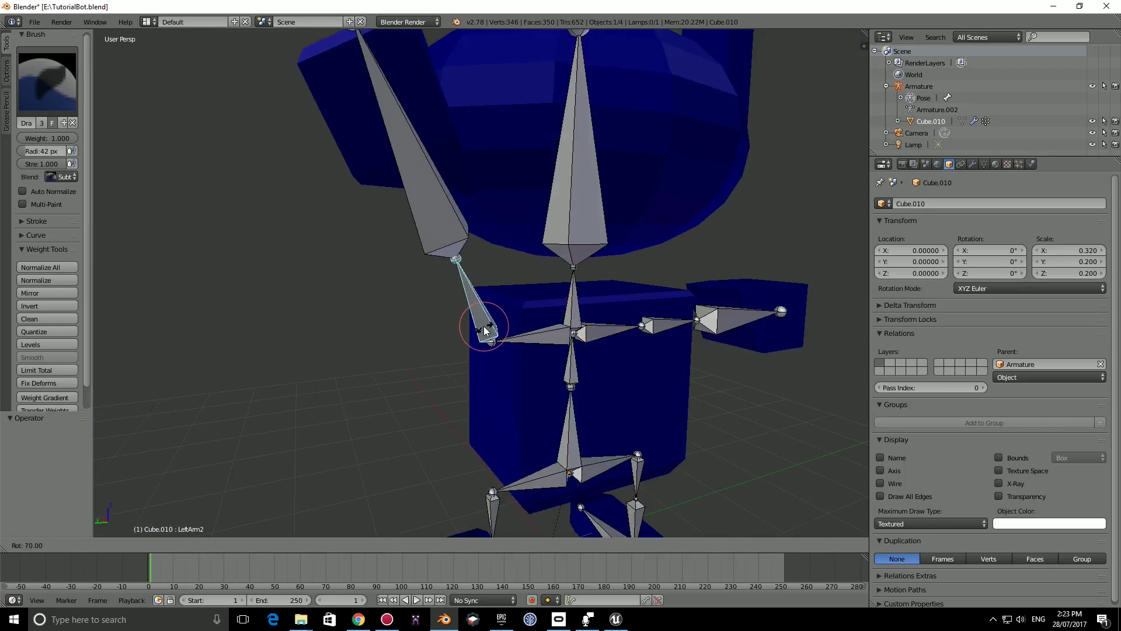
right_click(438, 332)
middle_drag(438, 332, 563, 325)
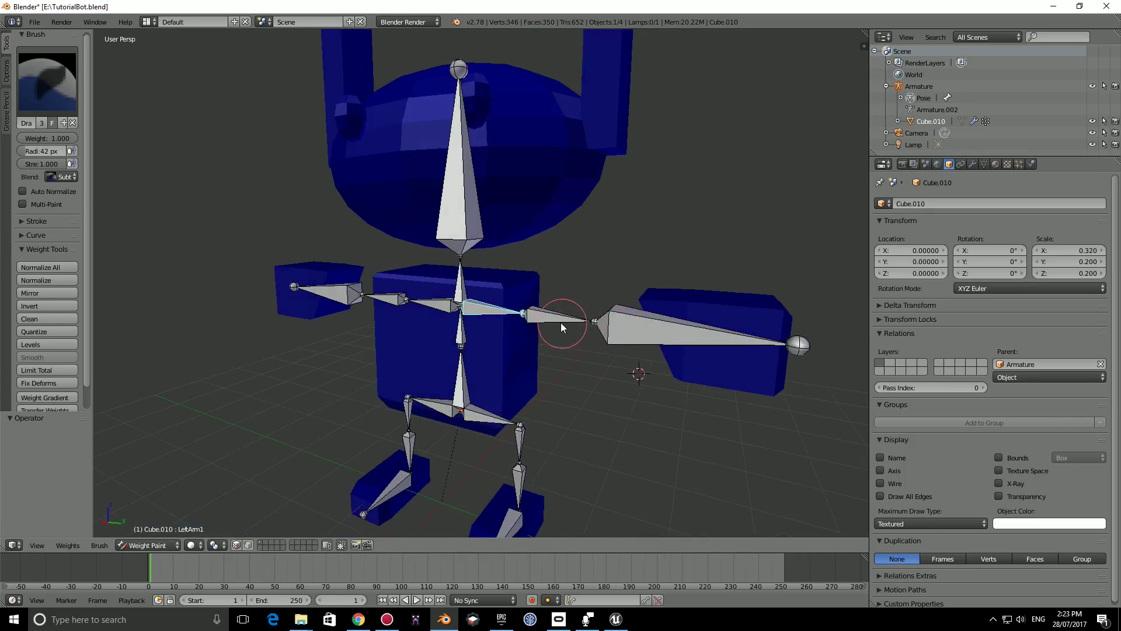
key(r)
right_click(492, 297)
Select the RightArm1 bone and subtract its weight from all around the torso.
mouse_move(492, 296)
middle_down()
mouse_move(463, 325)
mouse_move(535, 320)
mouse_move(478, 325)
mouse_move(471, 307)
mouse_move(530, 295)
middle_up()
right_click(471, 308)
mouse_move(530, 296)
mouse_down()
mouse_move(445, 301)
mouse_move(440, 406)
mouse_move(418, 309)
mouse_up()
middle_drag(418, 309, 526, 266)
middle_drag(404, 306, 457, 442)
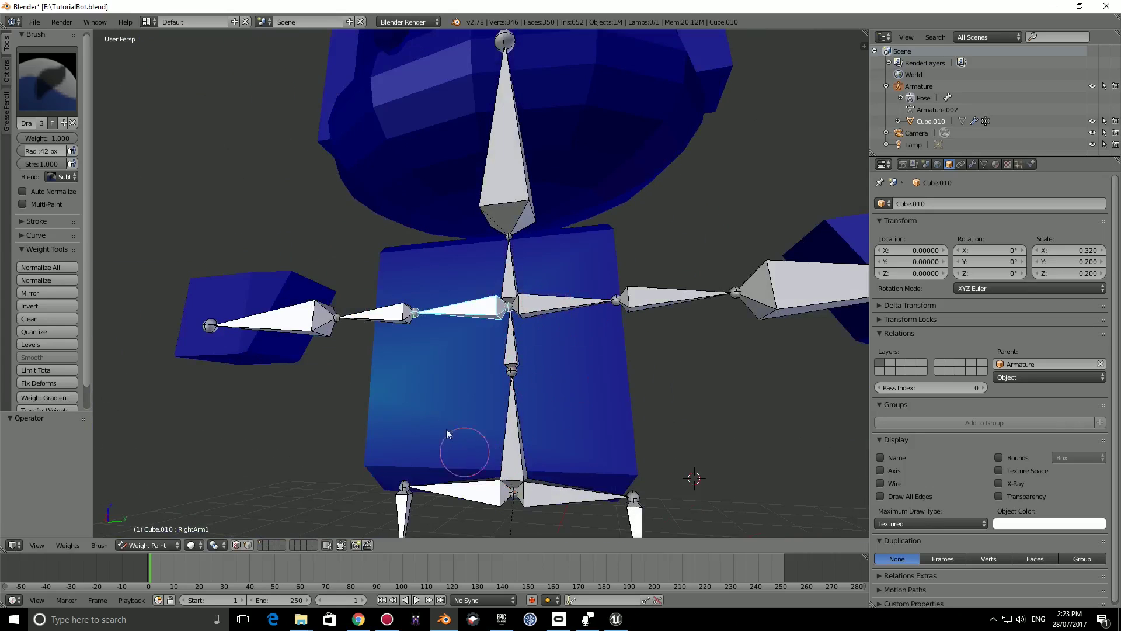
scroll(405, 286, up, 2)
middle_drag(406, 290, 470, 345)
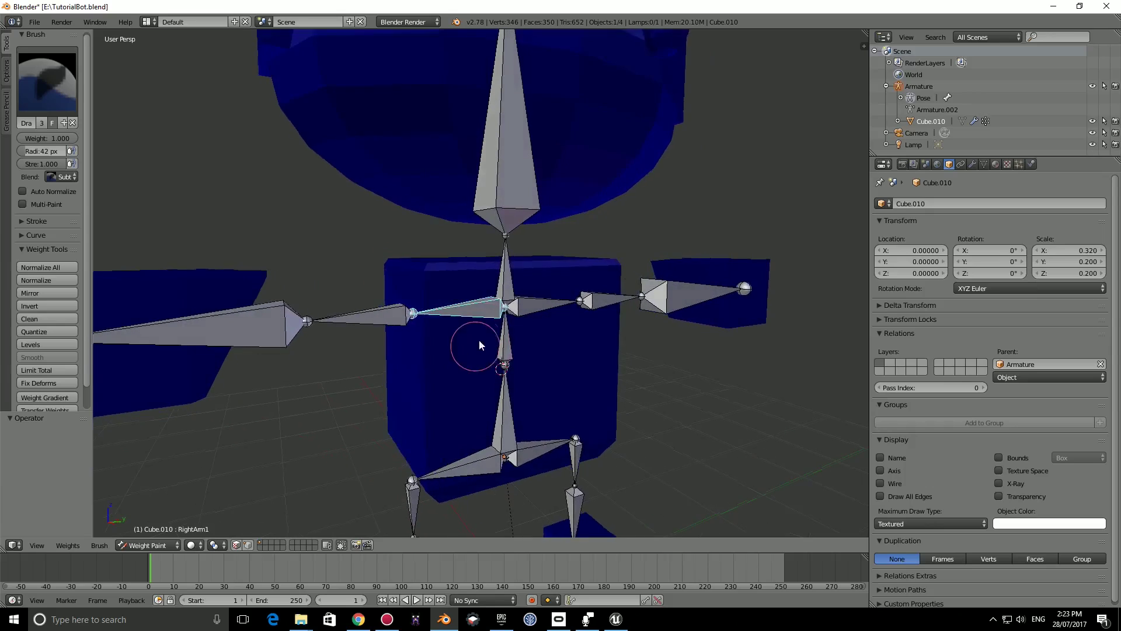
Try moving and rotating the RightArm1 bone in Weight Paint mode to check its influence on the torso.
key(g)
right_click(486, 299)
right_drag(504, 335, 433, 301)
right_click(436, 302)
right_click(495, 311)
scroll(485, 312, down, 3)
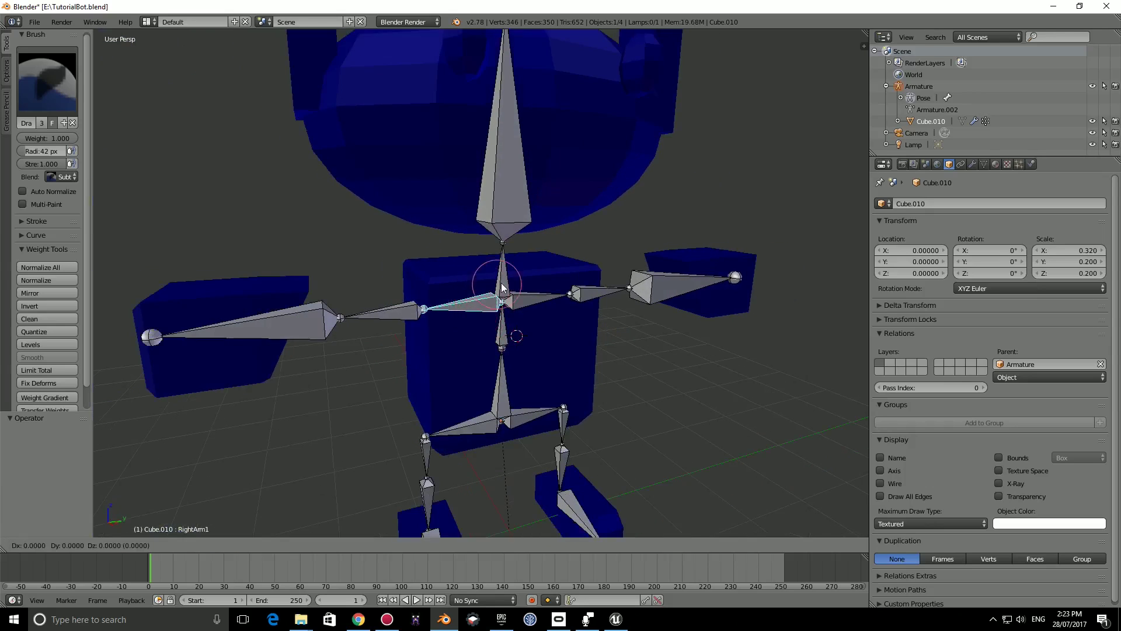
scroll(435, 320, down, 1)
middle_drag(434, 324, 615, 294)
right_click(615, 293)
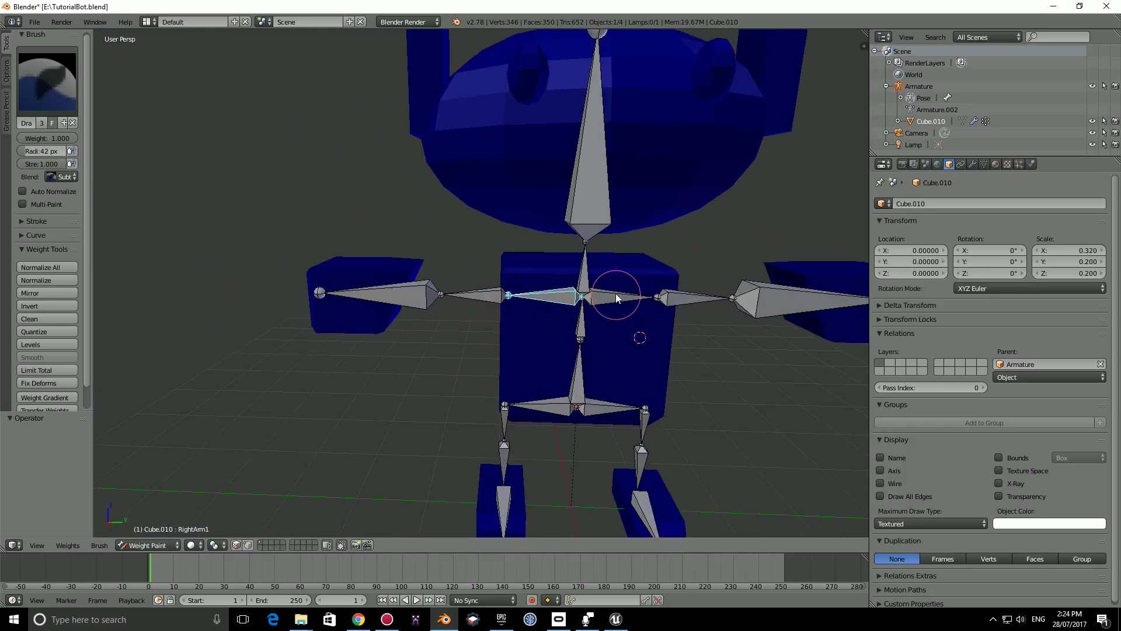
key(r)
right_click(605, 306)
right_click(538, 290)
key(g)
right_click(503, 313)
mouse_move(504, 314)
middle_down()
mouse_move(612, 320)
mouse_move(555, 301)
mouse_move(662, 335)
mouse_move(798, 310)
mouse_move(643, 333)
middle_up()
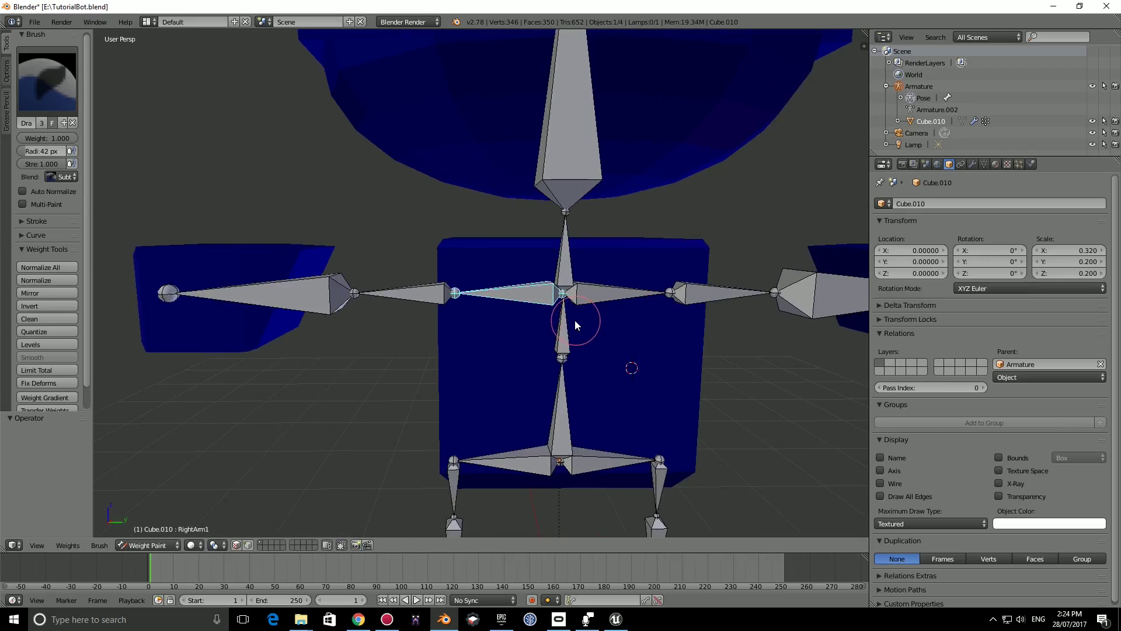
Switch the robot mesh to Object Mode and select the armature's RightArm1 bone for posing.
key(Tab)
scroll(570, 344, up, 3)
scroll(562, 345, down, 4)
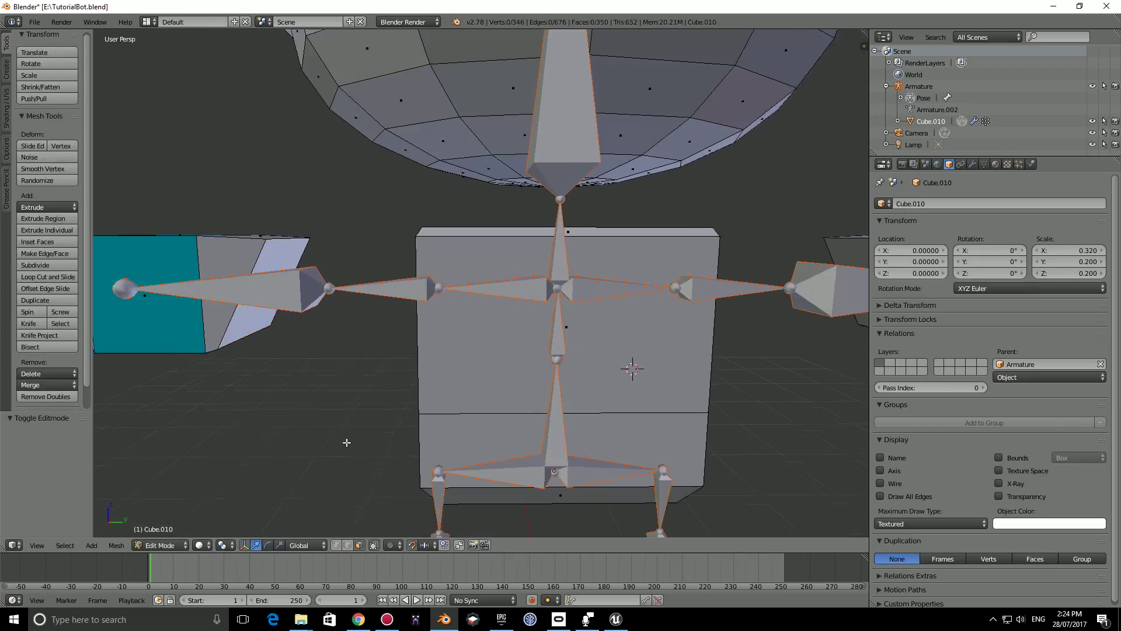
key(Tab)
click(162, 545)
click(154, 531)
shift+middle_drag(685, 310, 655, 315)
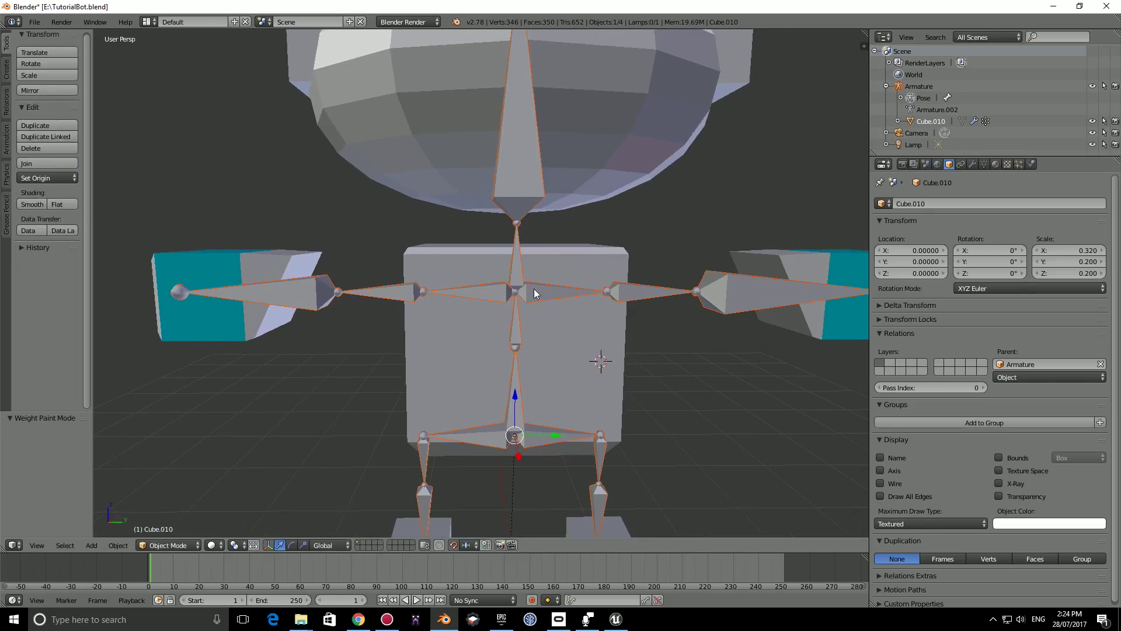
right_click(535, 291)
right_click(492, 292)
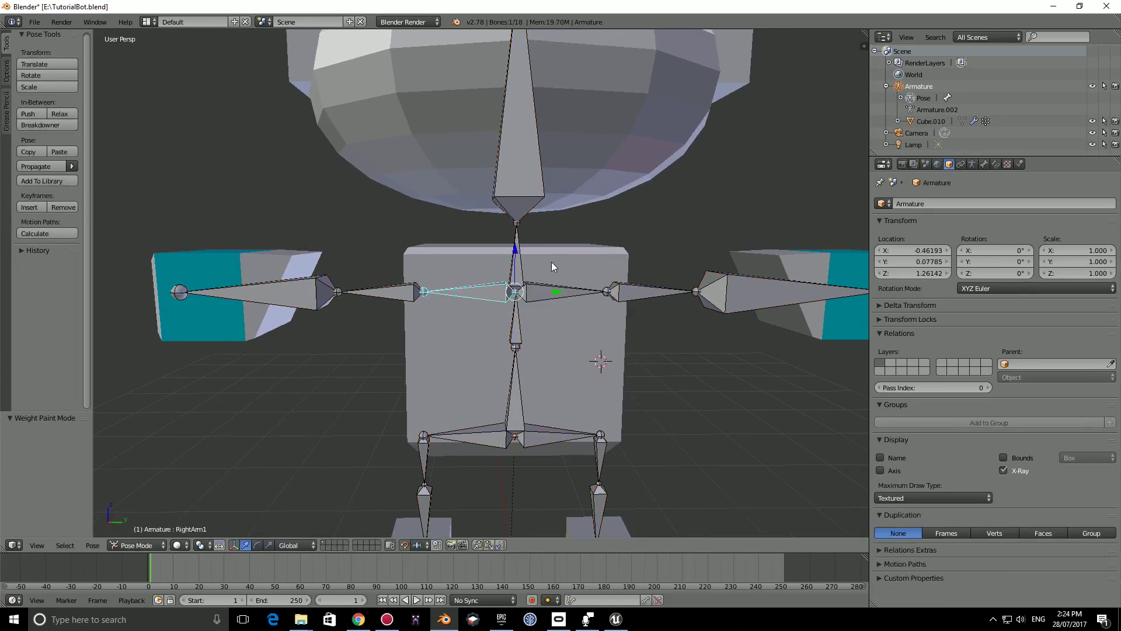
Try rotating the RightArm1 bone about the global X axis to test the arm's deformation.
key(r)
key(x)
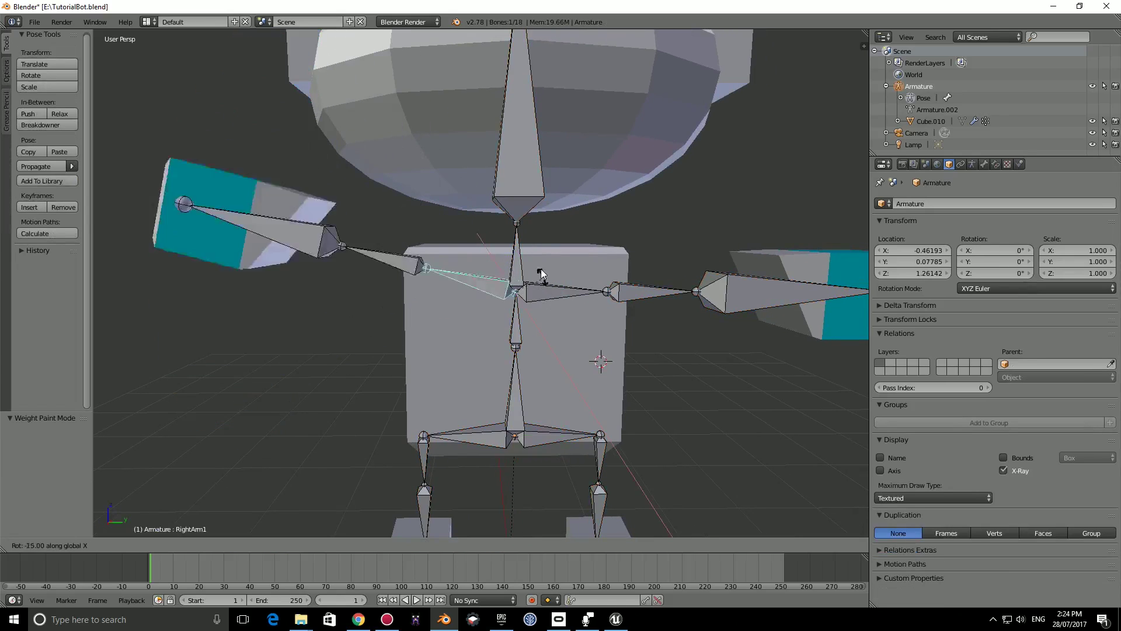
click(543, 273)
scroll(550, 356, down, 2)
scroll(549, 339, down, 1)
scroll(525, 292, up, 2)
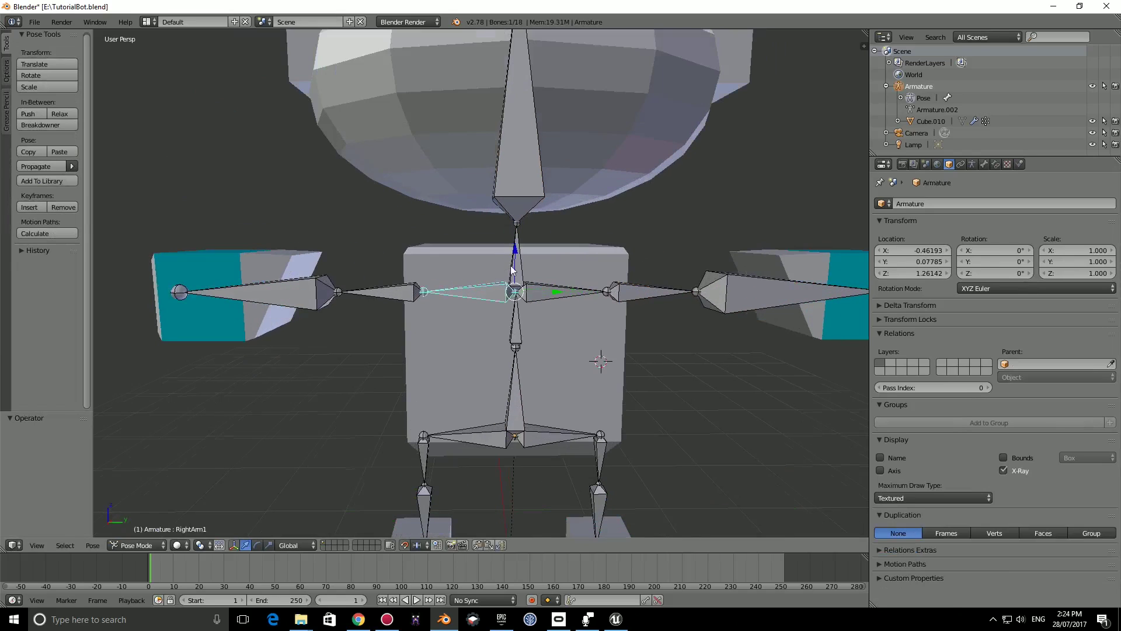
Select the robot mesh and return it to Weight Paint mode.
right_click(542, 345)
key(Tab)
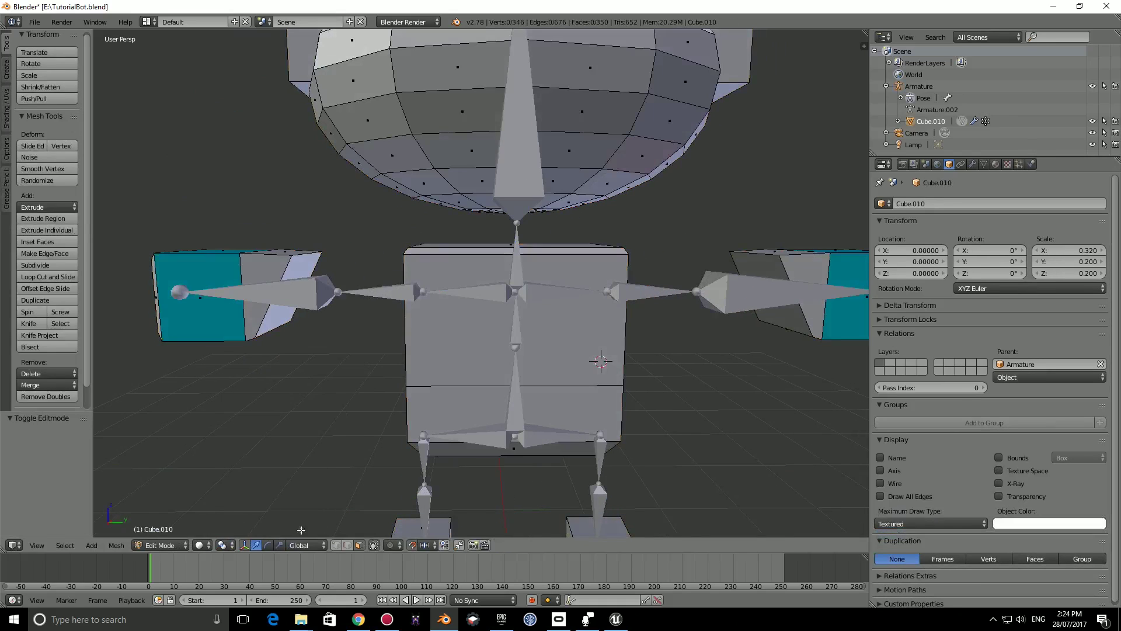
click(159, 545)
click(180, 478)
mouse_move(668, 370)
middle_down()
mouse_move(579, 380)
mouse_move(688, 381)
middle_up()
scroll(599, 421, down, 1)
mouse_move(631, 435)
middle_down()
mouse_move(590, 461)
mouse_move(581, 406)
middle_up()
middle_drag(570, 358, 540, 360)
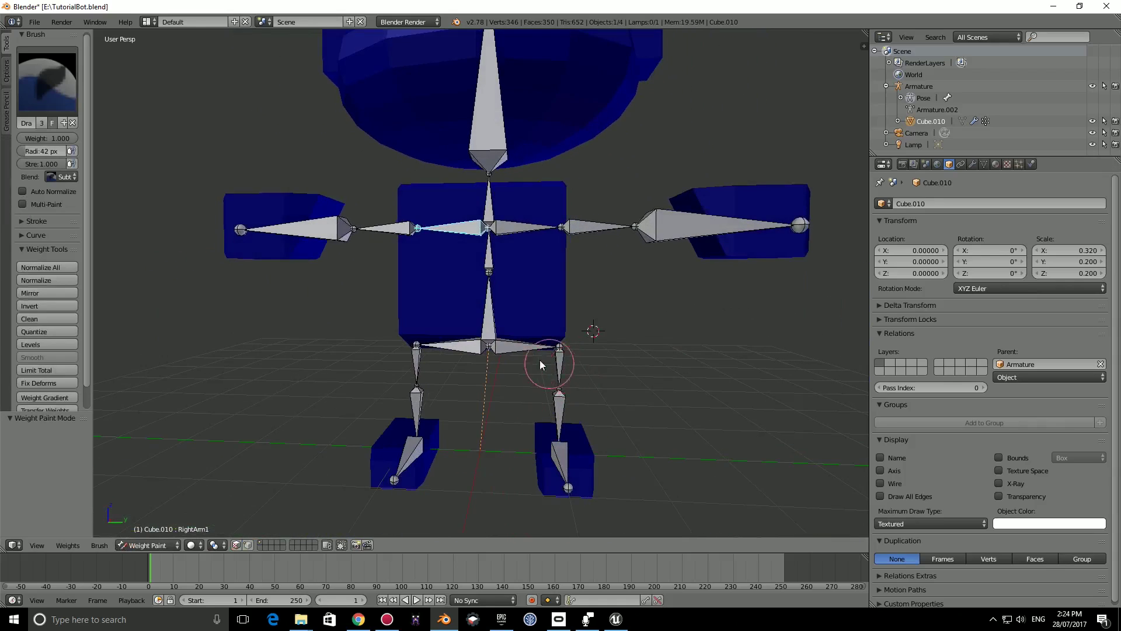
Select the LLeg1 and RLeg1 bones in turn to examine their weights on the torso.
right_click(532, 348)
key(g)
right_click(517, 361)
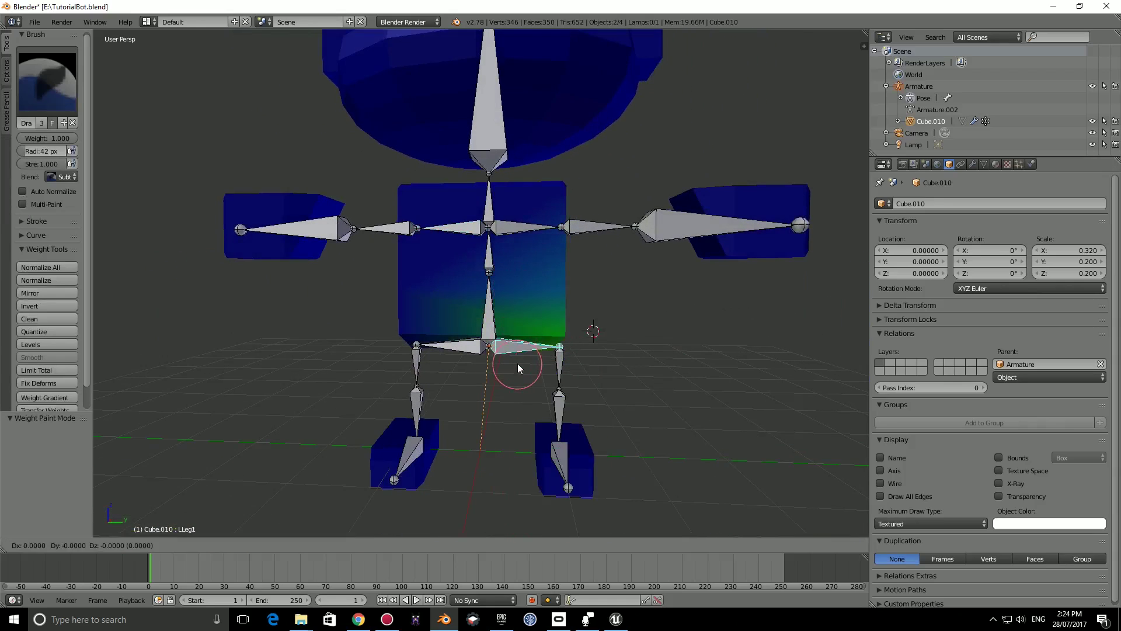
right_click(462, 344)
key(g)
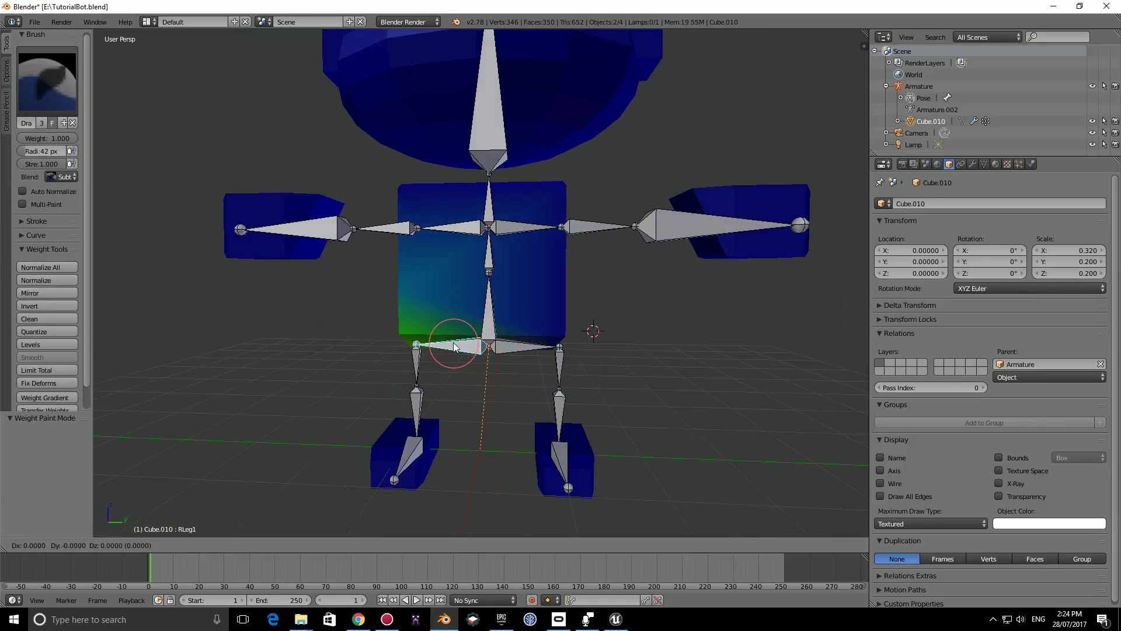
right_click(505, 361)
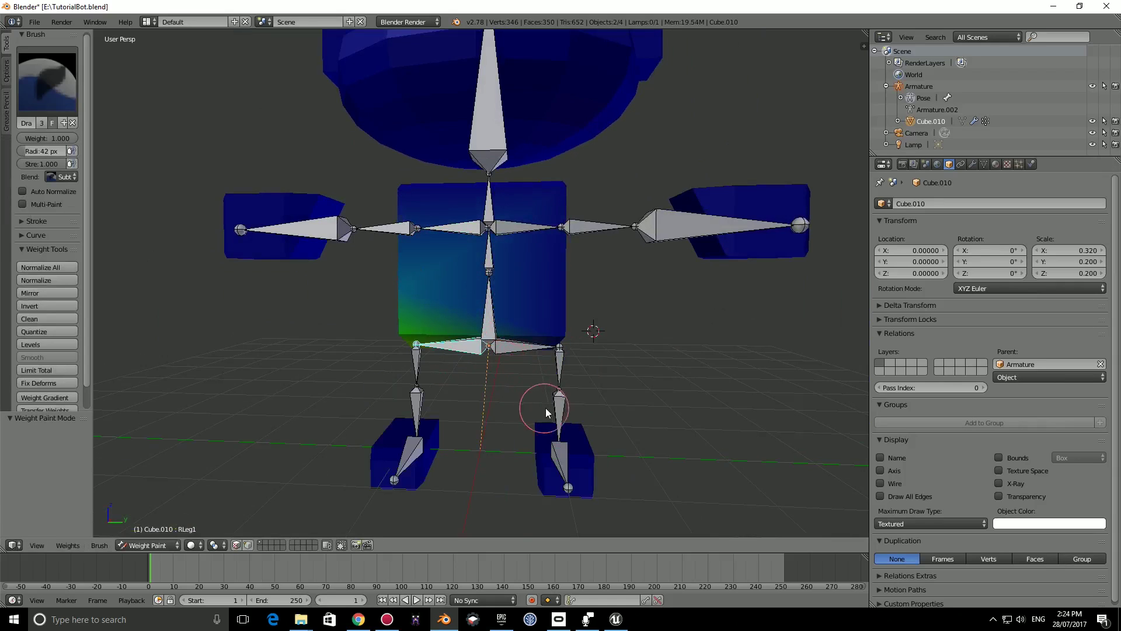
Try moving and rotating the RLeg1 bone to test its pull on the torso.
middle_drag(544, 408, 542, 411)
key(g)
right_click(452, 350)
key(g)
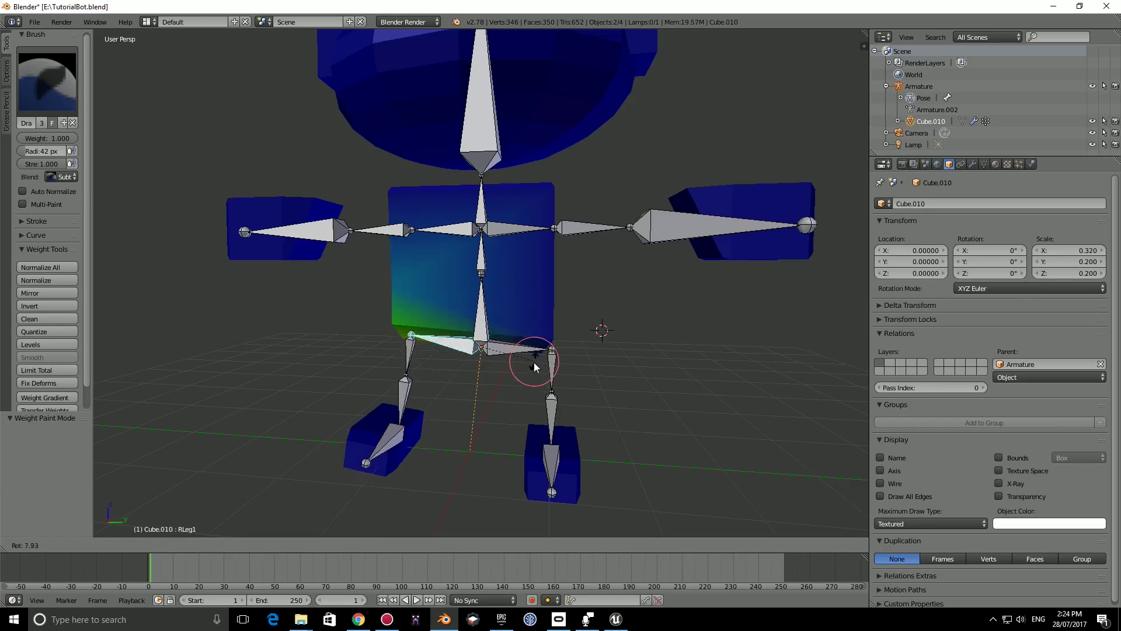
right_click(525, 403)
Try rotating the LLeg1 and RightArm1 bones to compare their effects on the torso.
scroll(520, 382, up, 2)
right_click(528, 369)
key(r)
right_click(577, 316)
right_click(470, 217)
key(r)
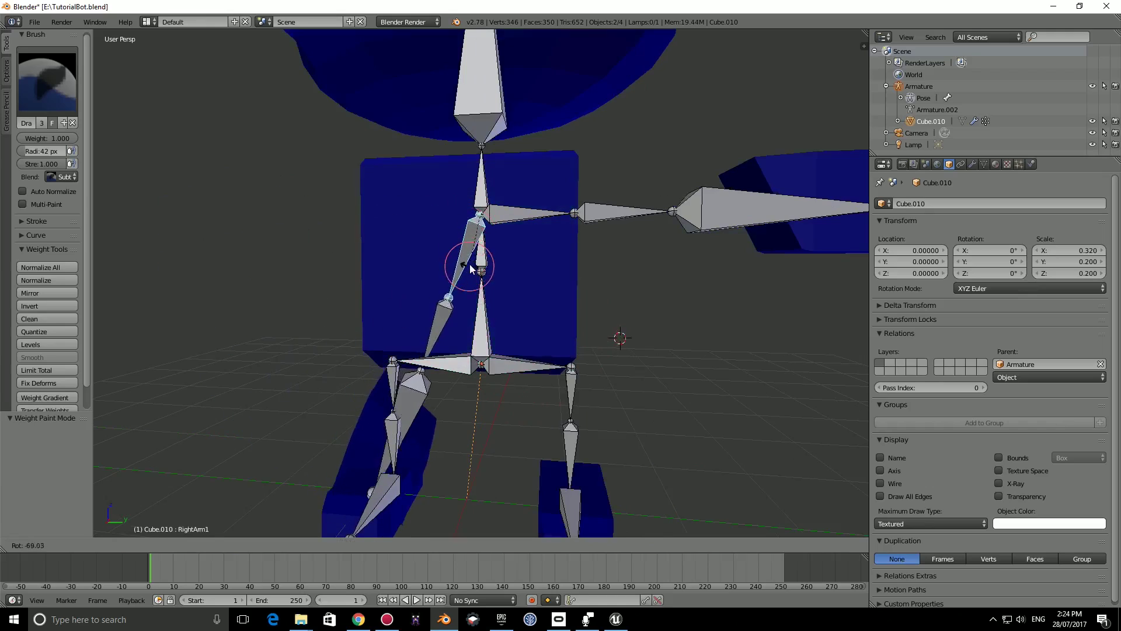
right_click(467, 190)
Select the LLeg1 bone and subtract its weight from all around the torso.
right_click(510, 361)
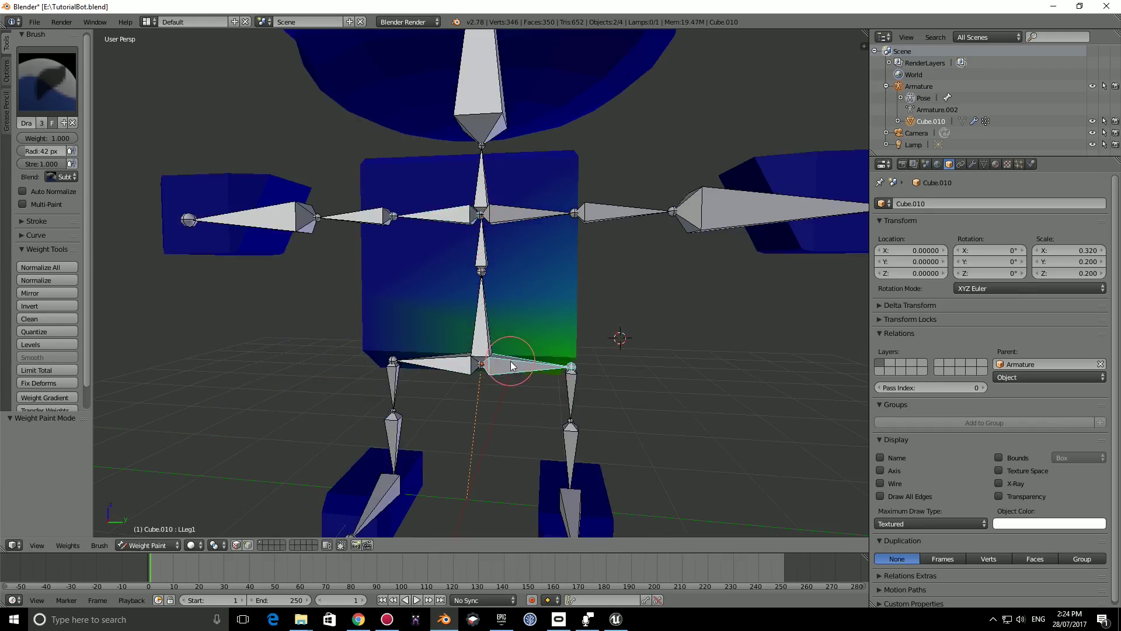
key(r)
right_click(577, 312)
middle_drag(577, 312, 487, 318)
scroll(525, 362, up, 3)
middle_drag(526, 367, 546, 359)
mouse_move(546, 359)
mouse_down()
mouse_move(540, 400)
mouse_move(499, 255)
mouse_up()
middle_drag(566, 264, 351, 258)
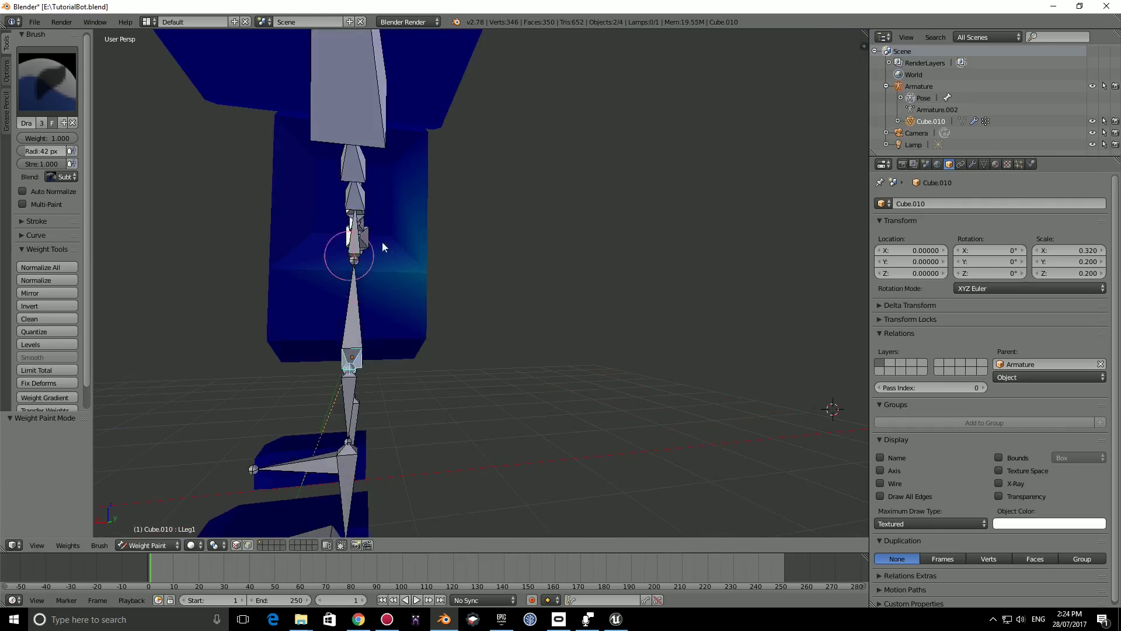
middle_drag(431, 275, 393, 272)
middle_drag(318, 241, 596, 258)
middle_drag(688, 325, 430, 317)
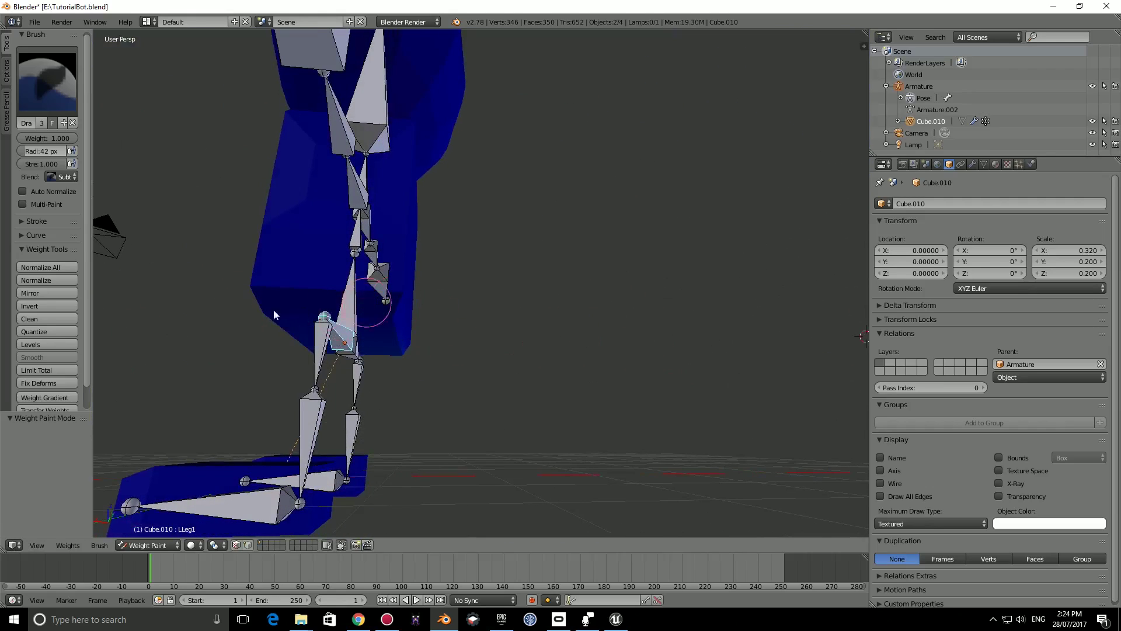
middle_drag(302, 306, 638, 343)
Try rotating the LLeg1 bone to test its influence on the torso, and undo the rotation.
key(r)
click(662, 228)
middle_drag(663, 237, 516, 368)
key(ctrl+z)
Select the LLeg2 bone and subtract its remaining weight from the torso.
right_click(647, 359)
middle_drag(661, 363, 569, 355)
right_click(558, 345)
middle_drag(379, 348, 397, 252)
right_click(571, 390)
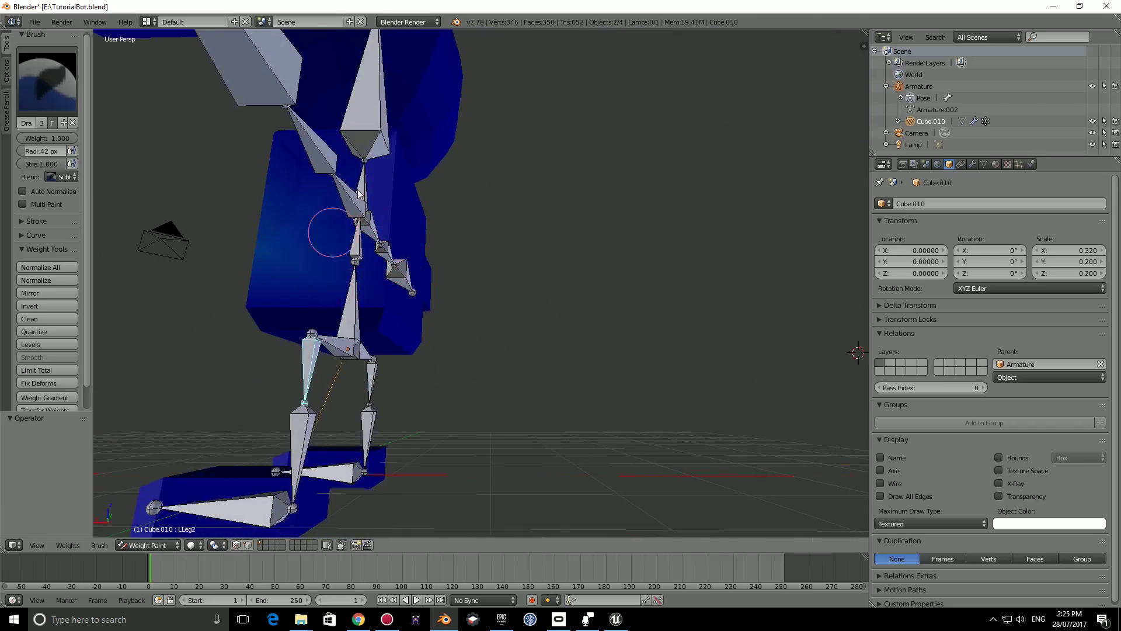
drag(316, 260, 280, 213)
middle_drag(311, 241, 454, 283)
mouse_move(496, 214)
middle_down()
mouse_move(399, 232)
mouse_move(425, 188)
middle_up()
middle_drag(376, 138, 610, 303)
Try rotating the upper left leg bone to check the torso, and undo the rotation.
right_click(539, 363)
middle_drag(669, 395, 626, 380)
key(r)
click(603, 444)
key(ctrl+z)
Select the LFoot bone and try rotating it to test the foot's deformation.
scroll(612, 431, down, 2)
middle_drag(612, 432, 555, 455)
right_click(461, 460)
key(r)
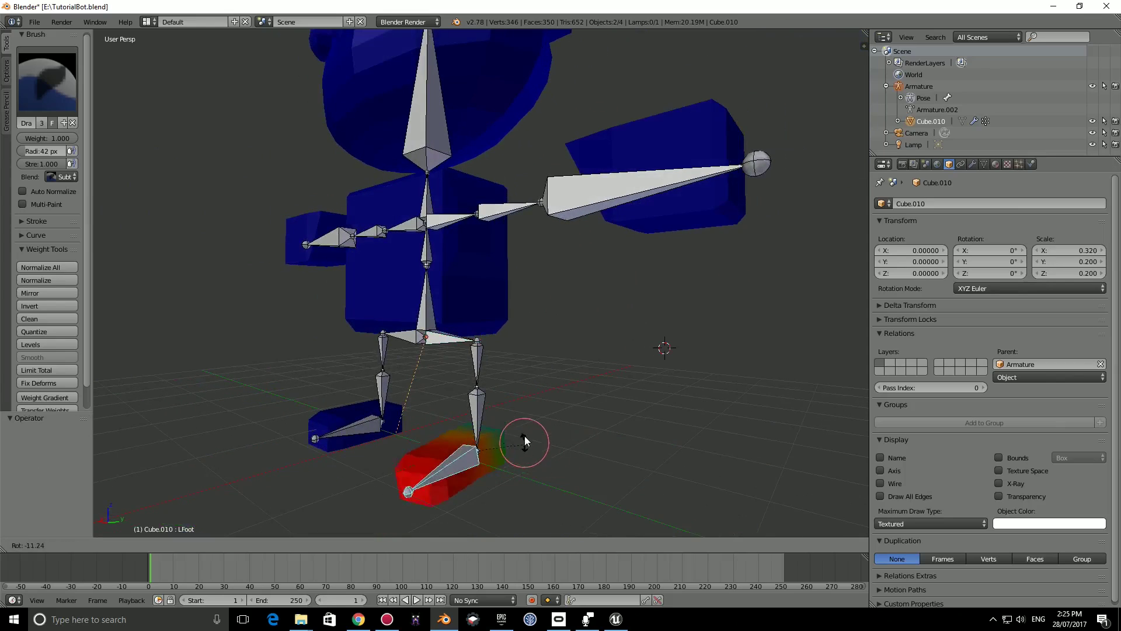
right_click(543, 482)
Set the brush blend to Add and paint full LFoot weight over the heel of the left foot.
middle_drag(457, 508, 555, 429)
scroll(543, 429, up, 2)
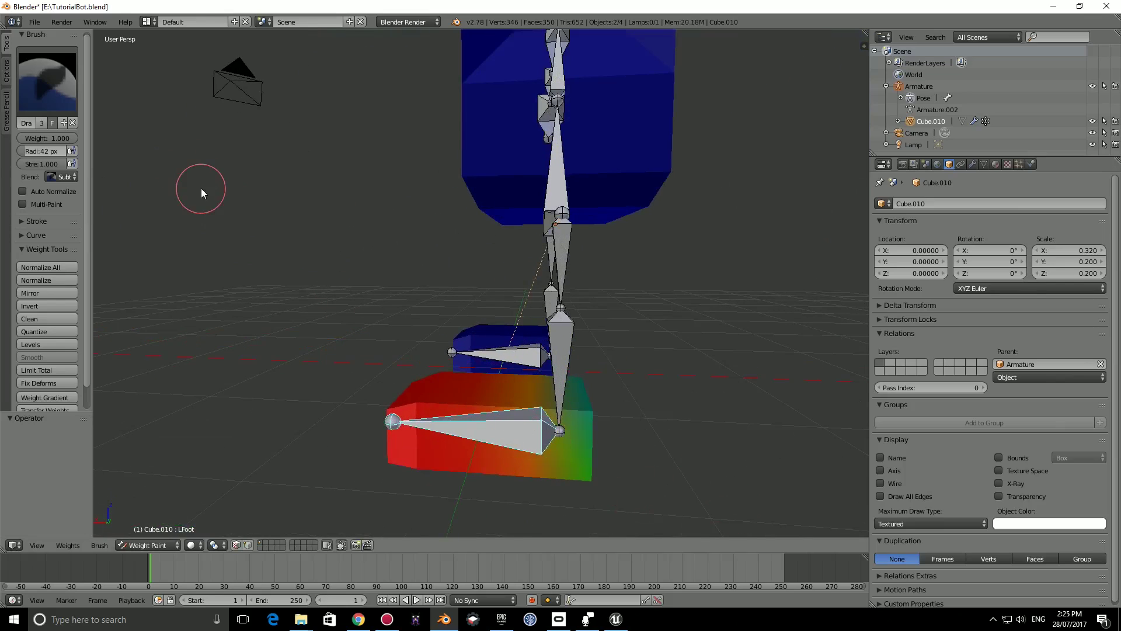
click(62, 177)
click(65, 151)
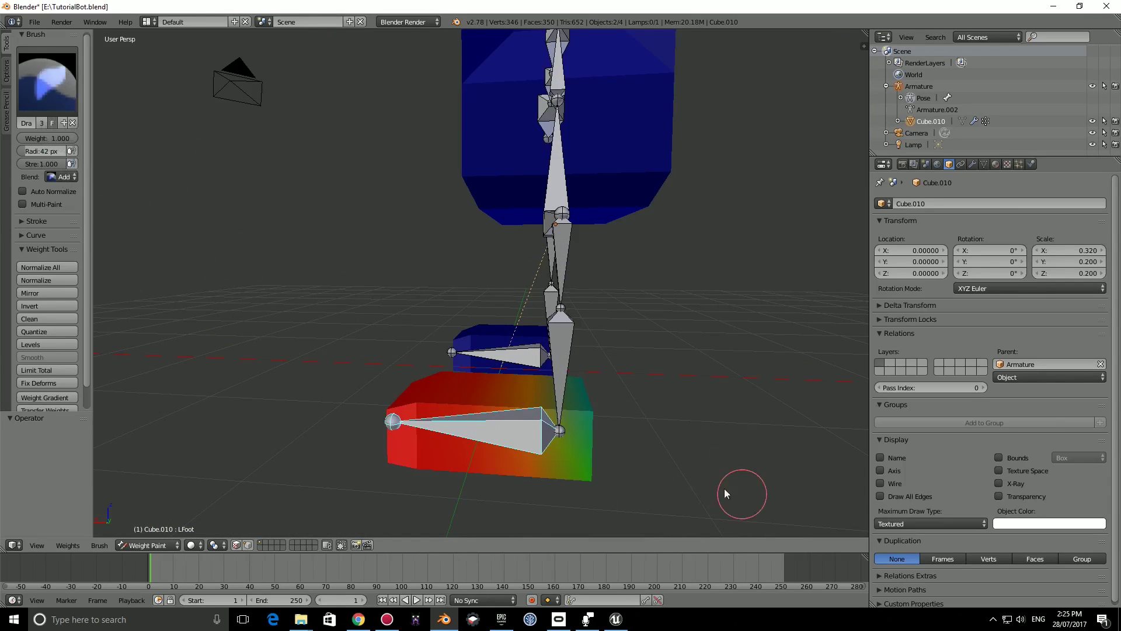
drag(656, 443, 636, 436)
mouse_move(636, 436)
middle_down()
mouse_move(426, 420)
mouse_move(508, 363)
mouse_move(550, 300)
mouse_move(681, 333)
mouse_move(661, 388)
mouse_move(538, 389)
mouse_move(447, 356)
middle_up()
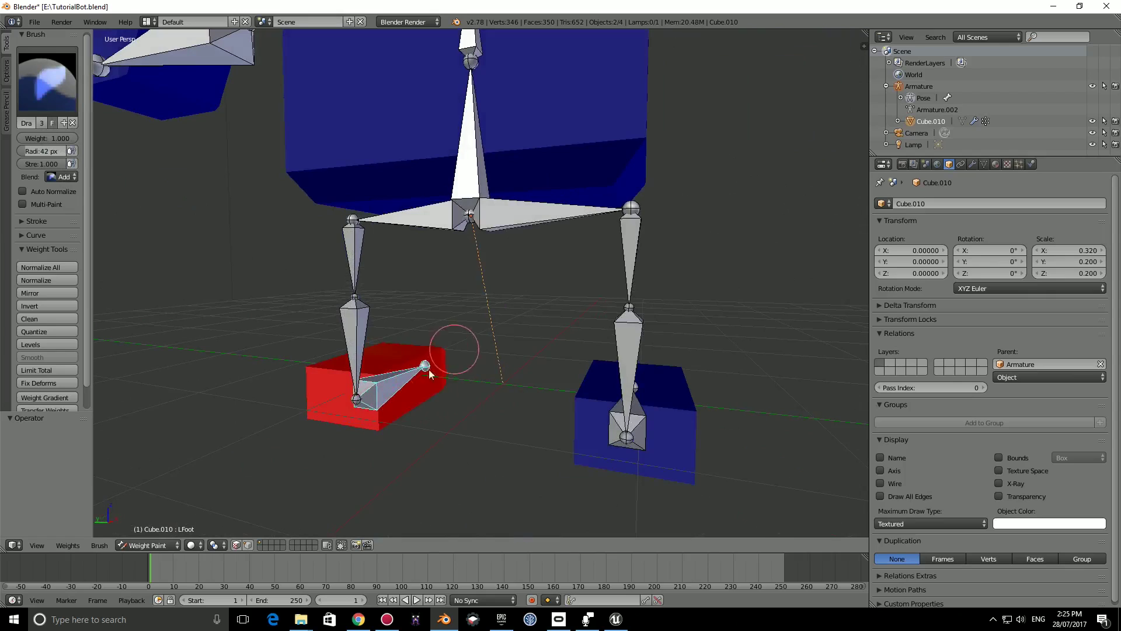
middle_drag(374, 372, 677, 287)
middle_drag(545, 423, 654, 400)
Try rotating the LFoot bone to check that the whole foot follows it.
key(r)
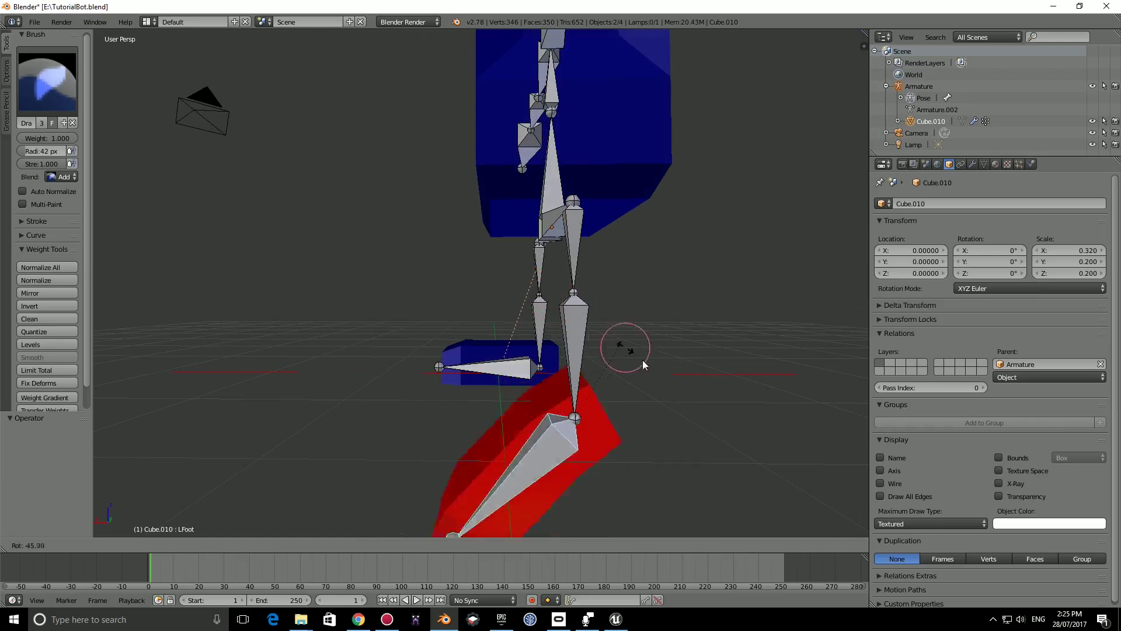
click(665, 413)
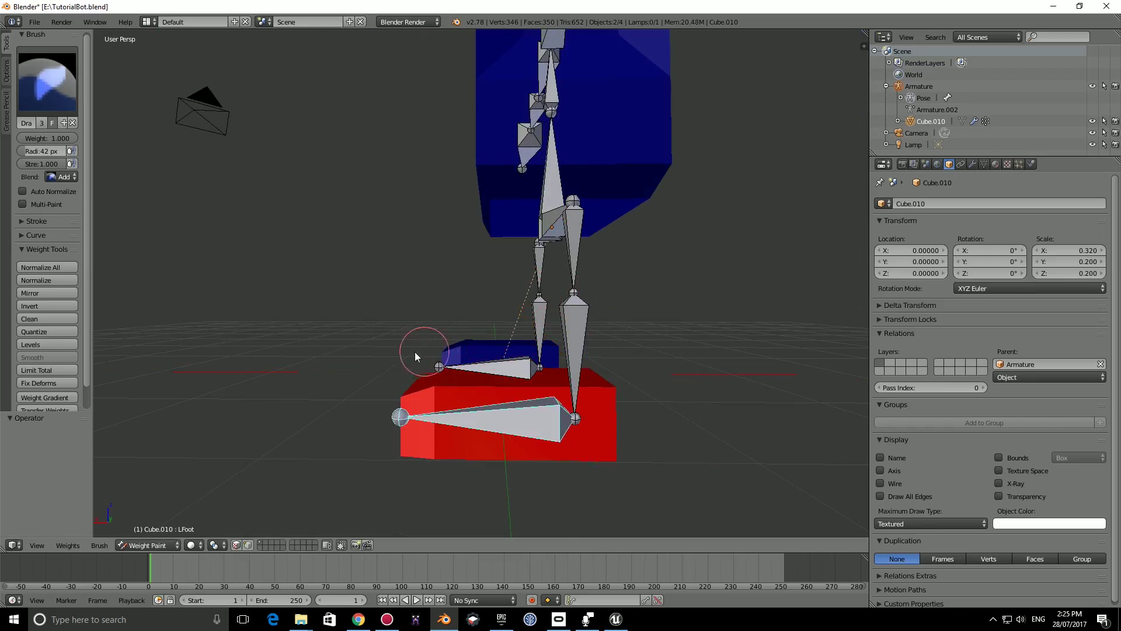
middle_drag(430, 351, 477, 358)
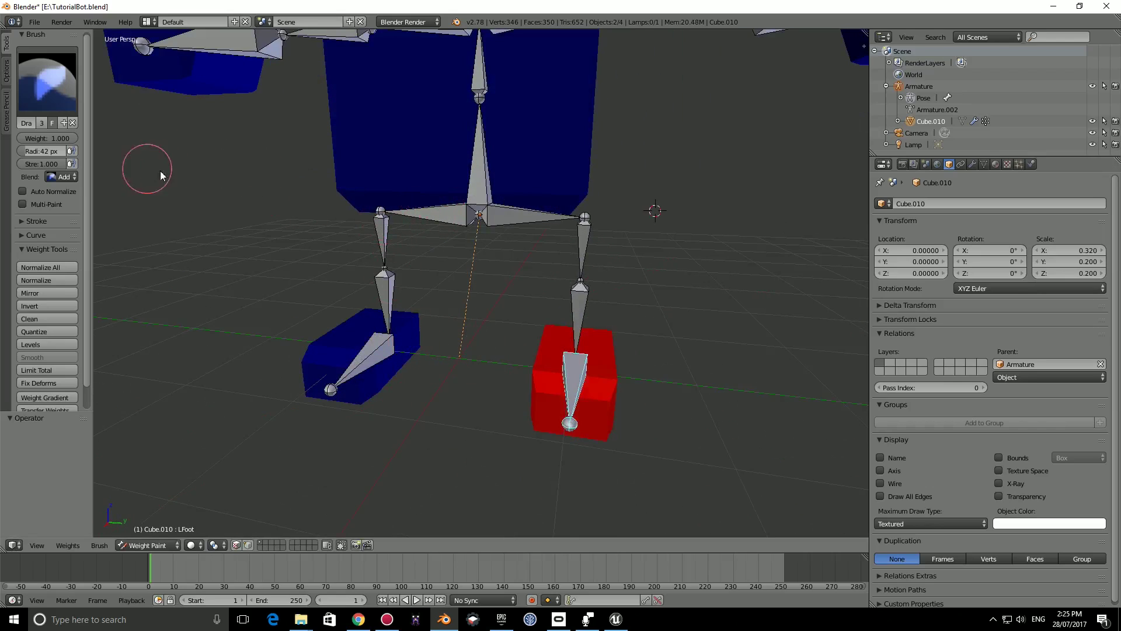
Select the RFoot bone and add full weight over the entire right foot.
right_click(412, 209)
right_click(388, 351)
middle_drag(388, 352, 633, 437)
mouse_move(623, 439)
mouse_down()
mouse_move(554, 448)
mouse_move(689, 440)
mouse_move(688, 456)
mouse_move(635, 452)
mouse_up()
middle_drag(545, 482, 377, 438)
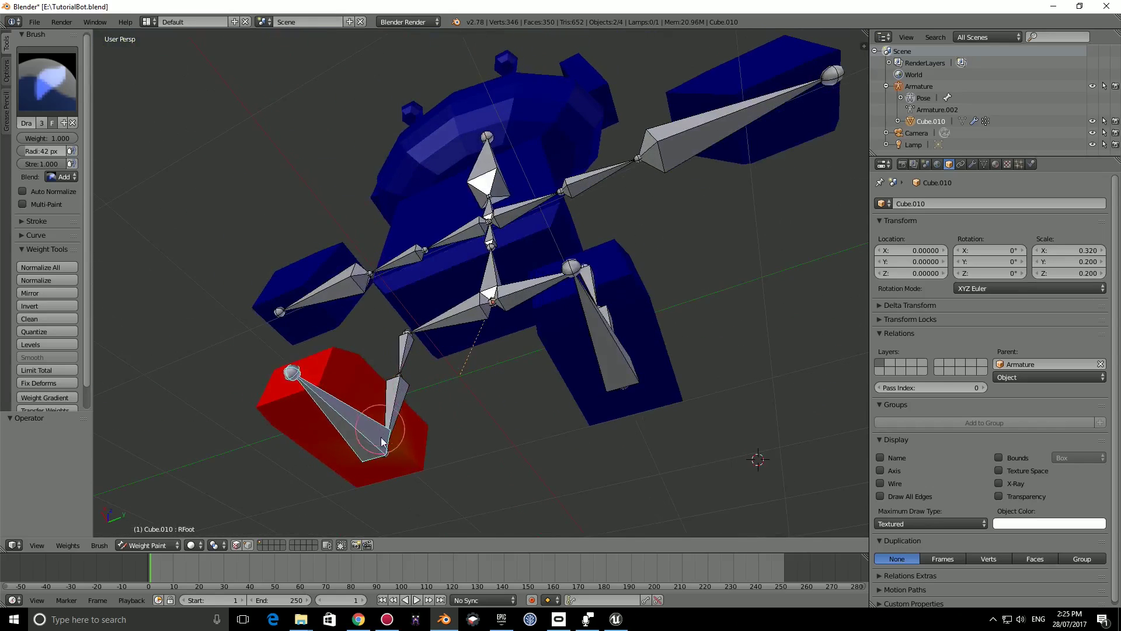
middle_drag(433, 467, 388, 438)
Select the RLeg3 bone and set the brush blend to Subtract.
scroll(327, 376, up, 2)
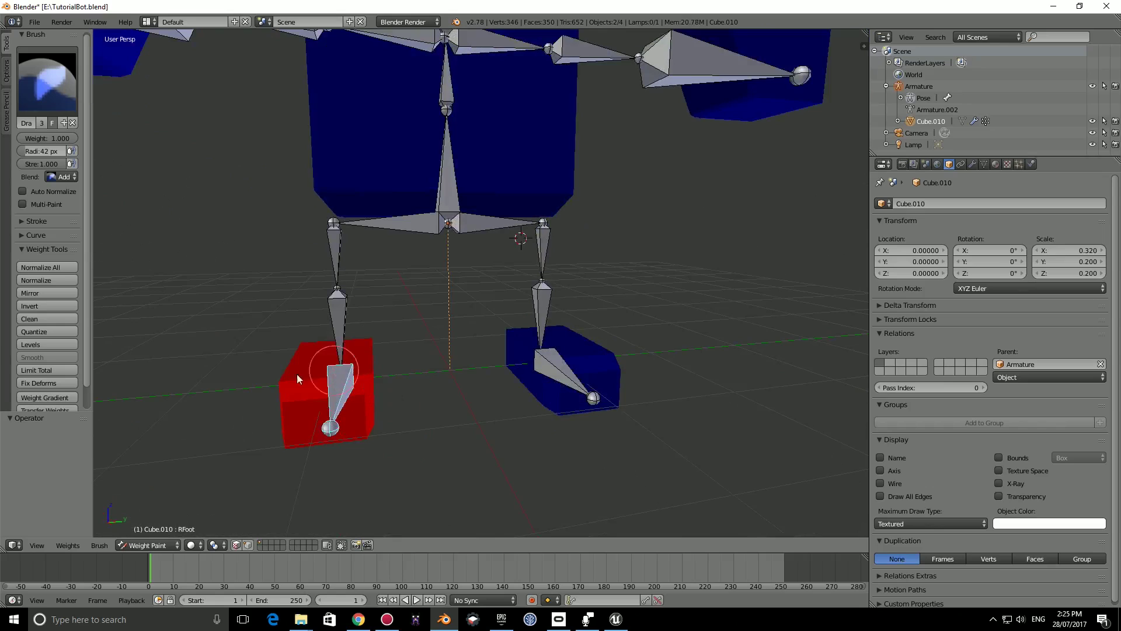
right_click(339, 309)
middle_drag(339, 309, 546, 320)
click(63, 177)
click(79, 135)
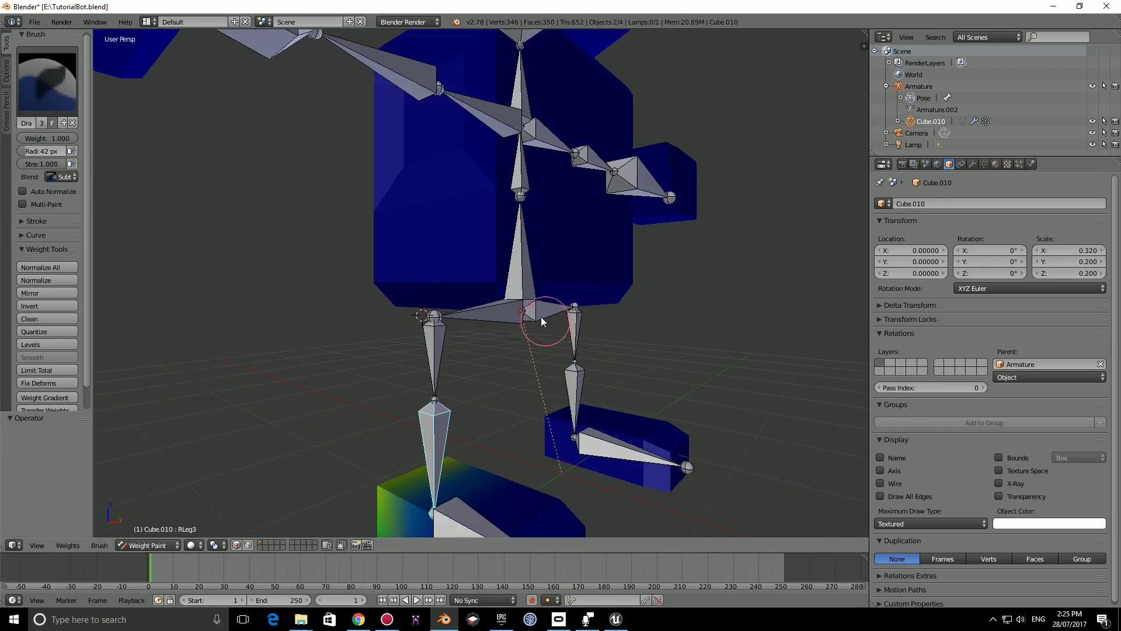
Select the RLeg1 bone and subtract its weight from the front, side and back of the torso.
right_click(497, 313)
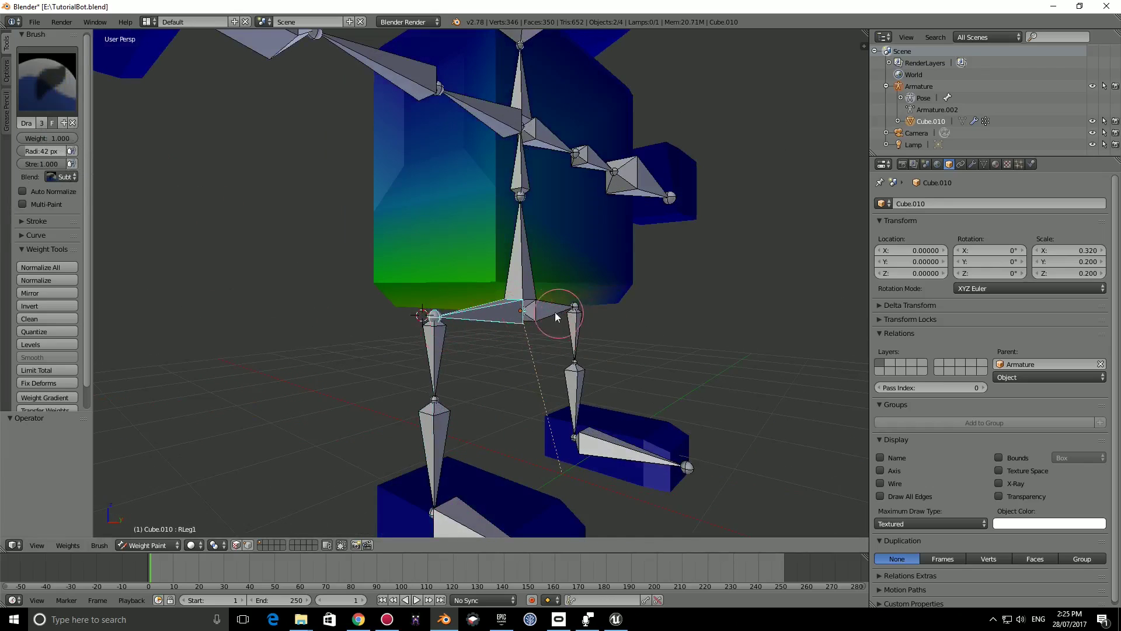
scroll(501, 304, up, 2)
drag(409, 286, 492, 300)
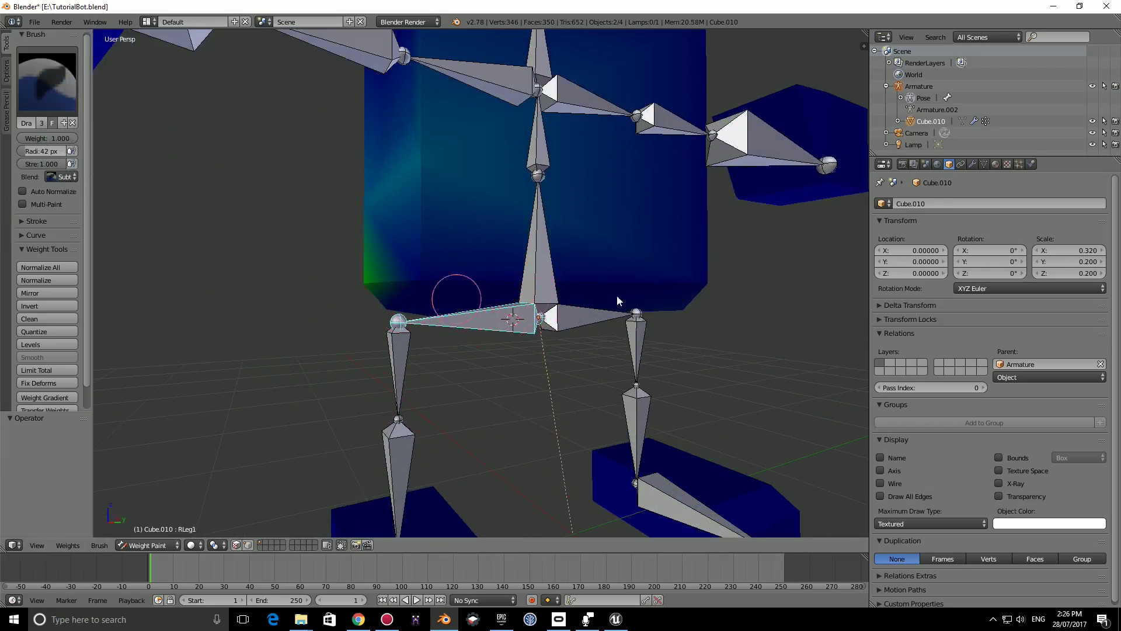
middle_drag(412, 295, 529, 269)
mouse_move(510, 268)
mouse_down()
mouse_move(453, 261)
mouse_move(547, 96)
mouse_up()
middle_drag(547, 95, 546, 207)
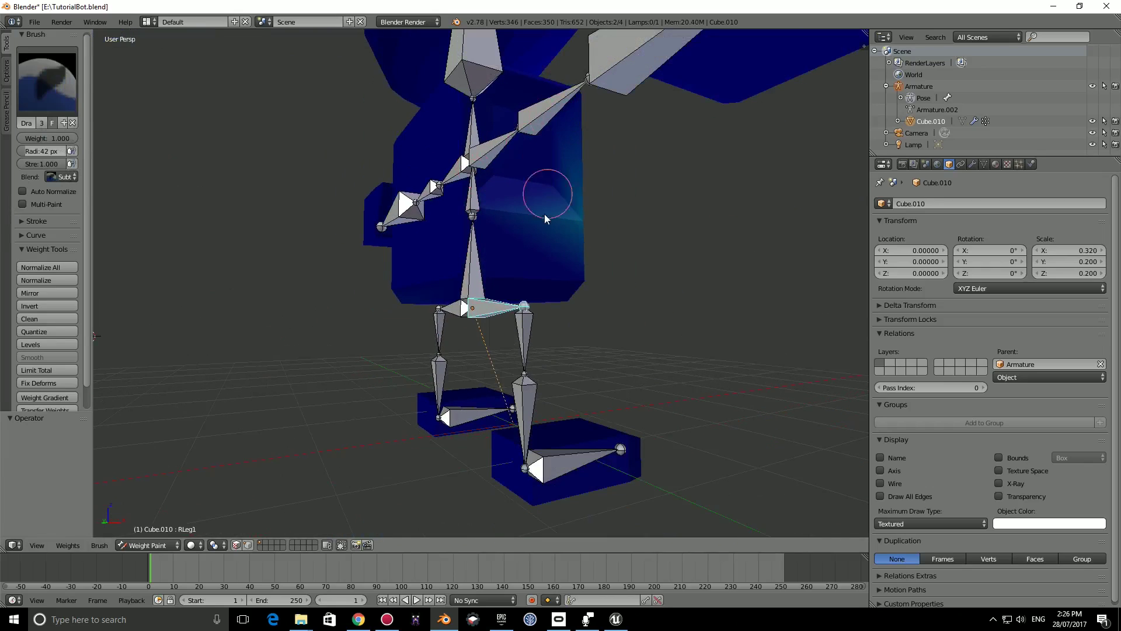
middle_drag(623, 290, 445, 254)
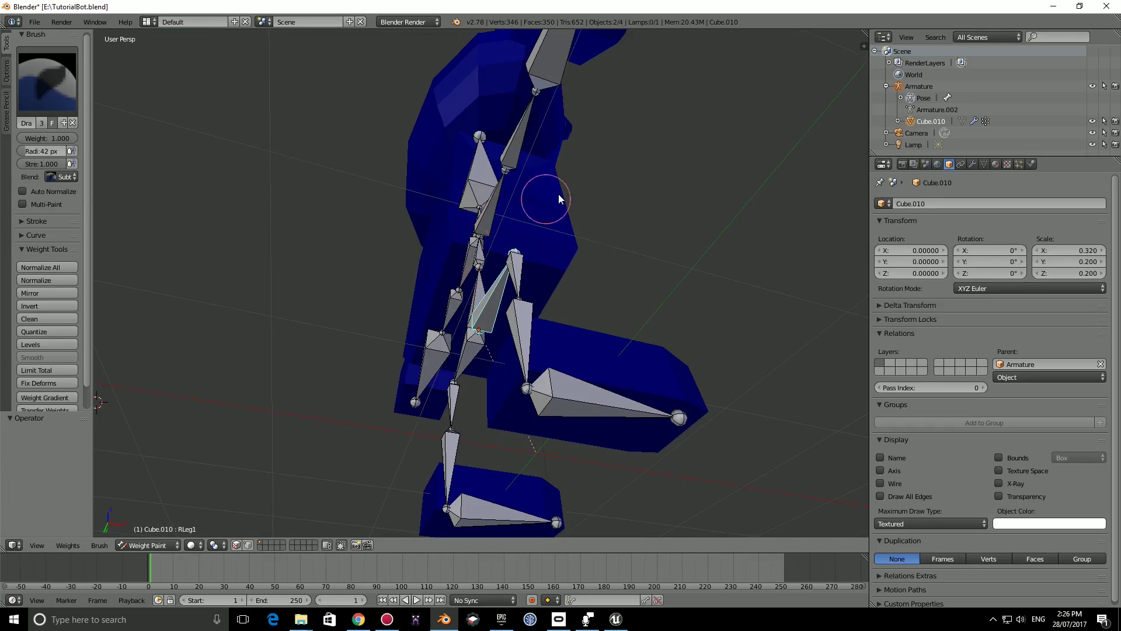
middle_drag(558, 197, 436, 250)
Subtract the remaining right leg bone weight from the lower torso.
right_click(450, 340)
middle_drag(451, 338, 520, 297)
mouse_move(521, 297)
mouse_down()
mouse_move(552, 290)
mouse_move(482, 201)
mouse_move(447, 290)
mouse_up()
mouse_move(447, 290)
middle_down()
mouse_move(384, 308)
mouse_move(413, 268)
mouse_move(443, 270)
middle_up()
middle_drag(496, 211, 495, 338)
Try rotating the RLeg1 bone to test its influence on the torso, and undo the rotation.
right_click(496, 308)
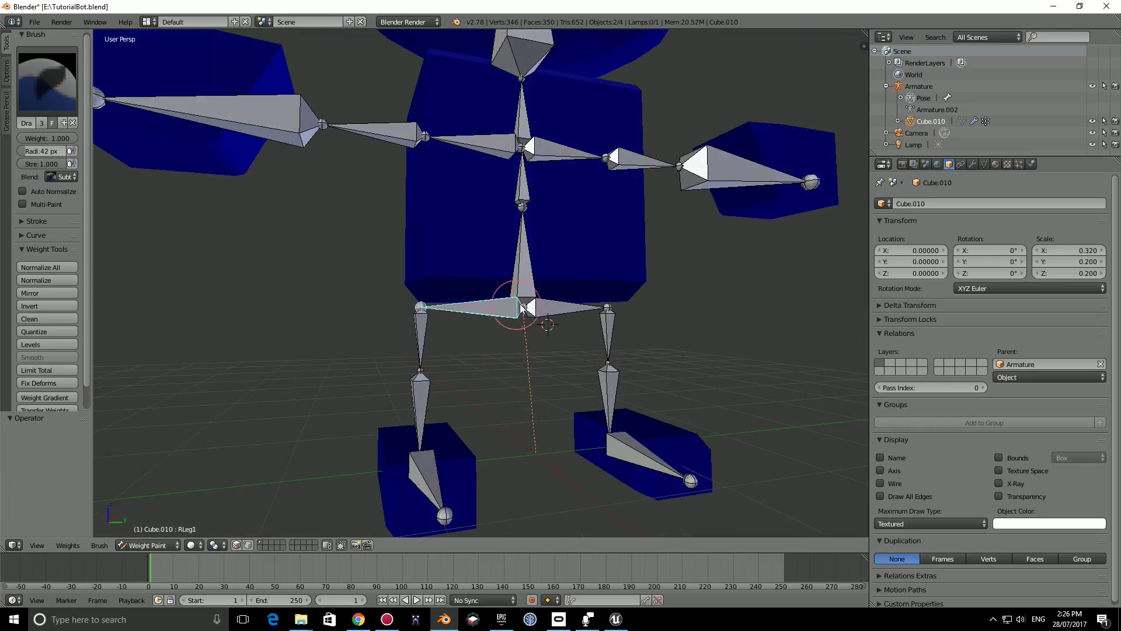
key(r)
click(525, 305)
key(ctrl+z)
Try rotating the RootBone and Spine bones in turn to test their influence on the torso.
scroll(523, 338, down, 2)
right_click(523, 271)
middle_drag(536, 289, 512, 300)
scroll(513, 300, up, 1)
scroll(513, 300, up, 1)
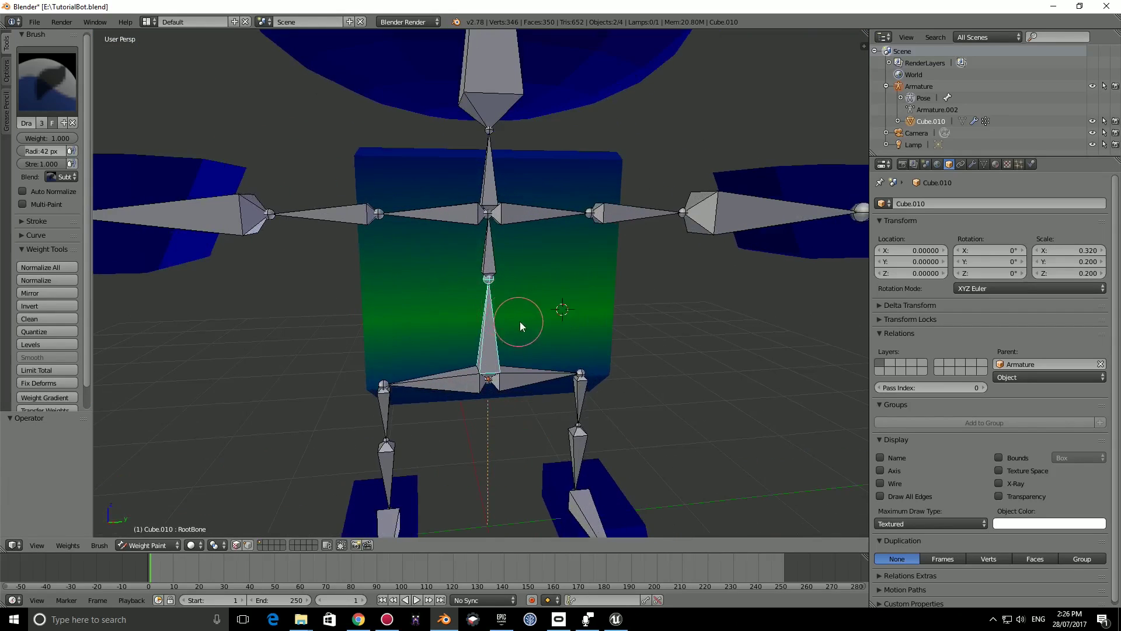
scroll(520, 321, down, 3)
key(r)
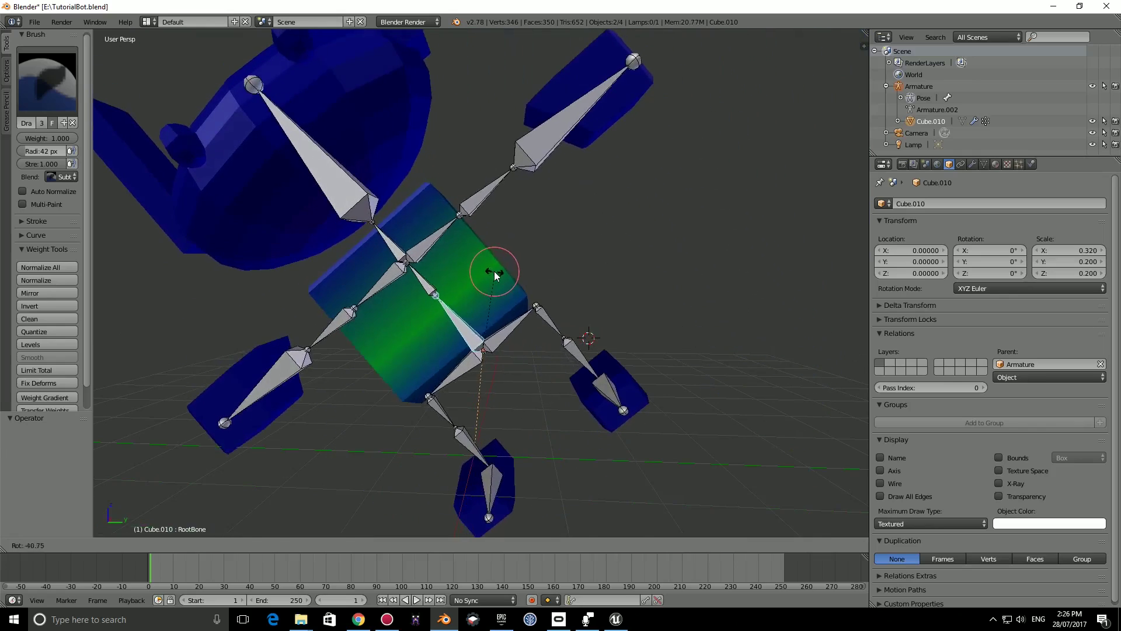
key(Escape)
right_click(484, 260)
key(r)
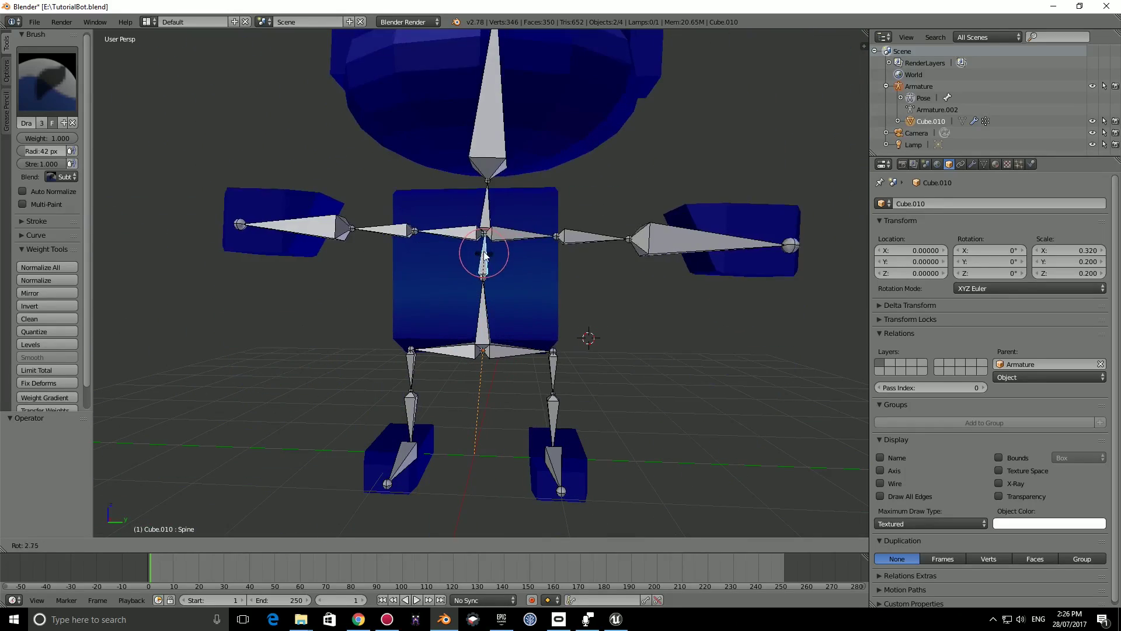
right_click(488, 255)
Subtract the Spine bone's weight from the front, sides and back of the torso.
mouse_move(547, 278)
middle_down()
mouse_move(471, 294)
mouse_move(496, 259)
mouse_move(611, 311)
mouse_move(485, 257)
mouse_move(549, 287)
middle_up()
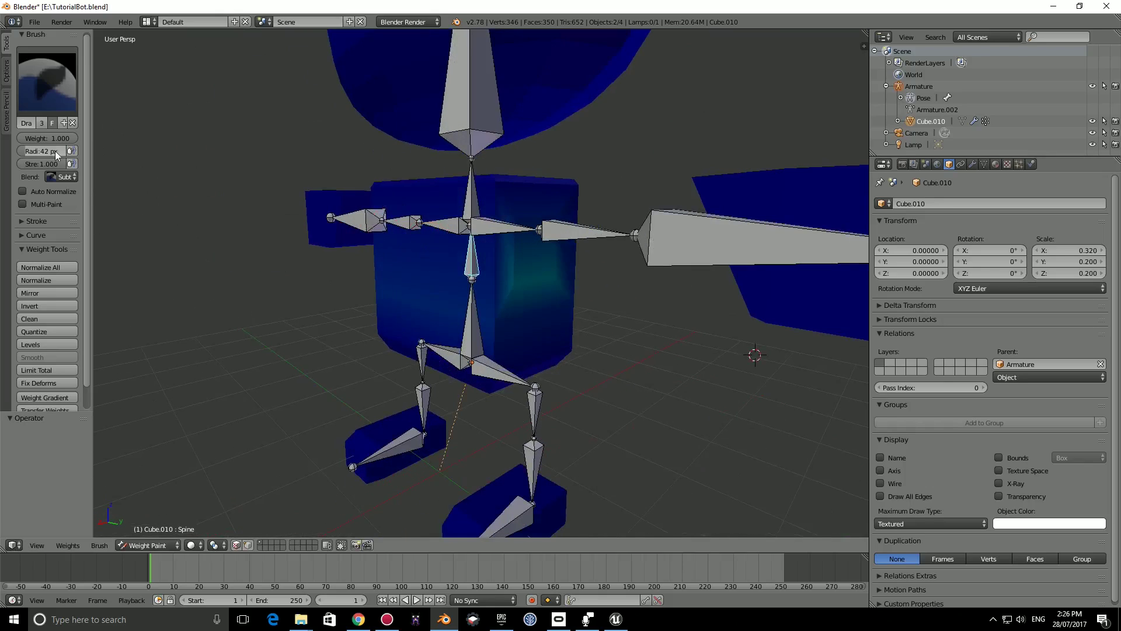
middle_drag(444, 245, 533, 268)
middle_drag(496, 235, 446, 263)
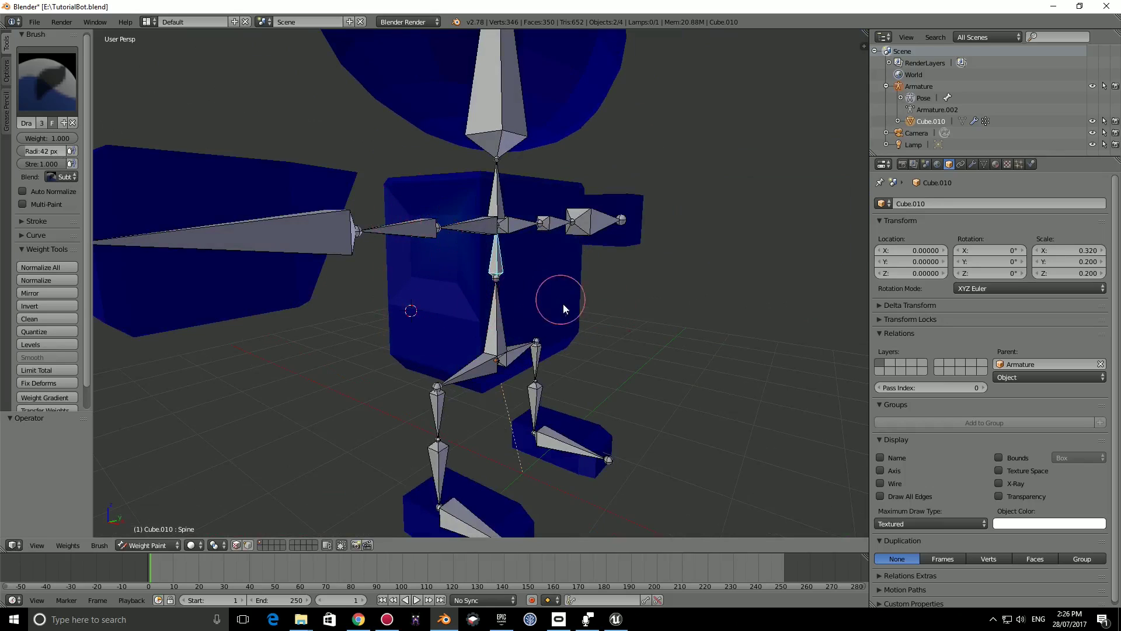
middle_drag(566, 304, 595, 305)
middle_drag(483, 256, 523, 335)
middle_drag(456, 333, 636, 234)
right_click(476, 212)
right_click(472, 235)
middle_drag(485, 216, 511, 292)
Select the RootBone and subtract its weight from the torso faces.
right_click(488, 283)
drag(510, 287, 541, 318)
middle_drag(541, 318, 562, 278)
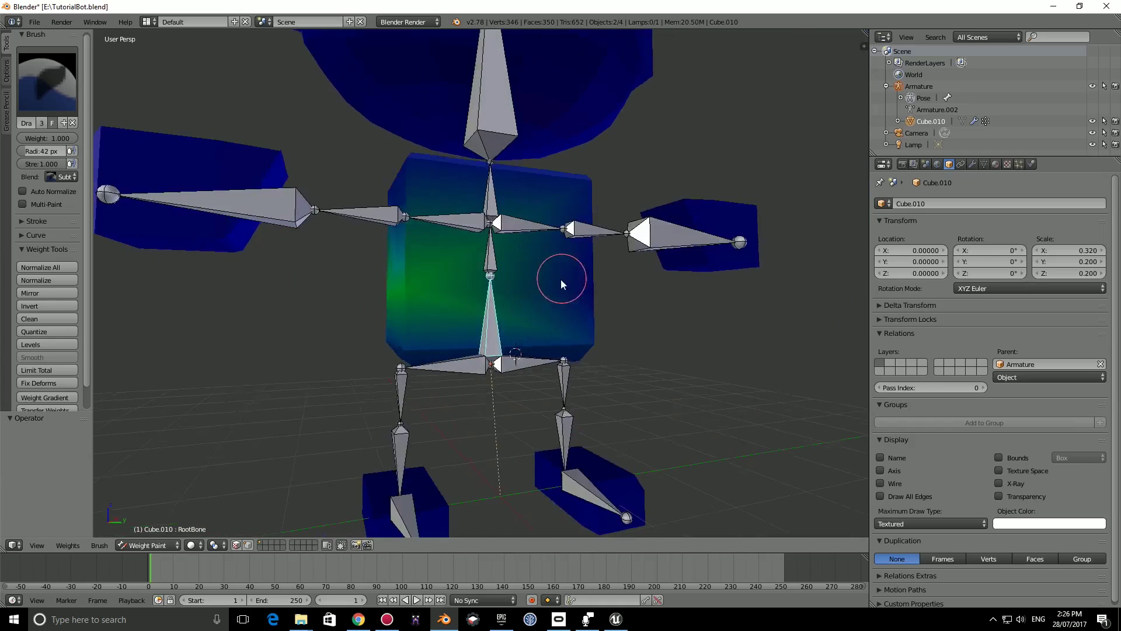
drag(562, 278, 460, 257)
mouse_move(460, 257)
middle_down()
mouse_move(575, 270)
mouse_move(546, 318)
mouse_move(375, 320)
mouse_move(557, 295)
middle_up()
drag(386, 330, 528, 345)
middle_drag(403, 318, 631, 292)
middle_drag(718, 275, 564, 316)
mouse_move(490, 300)
middle_down()
mouse_move(529, 319)
mouse_move(504, 306)
mouse_move(450, 343)
middle_up()
middle_drag(560, 292, 509, 332)
Try rotating the Spine bone to test the torso's response, and undo the rotation.
right_click(493, 270)
middle_drag(641, 289, 612, 274)
key(r)
click(574, 252)
key(ctrl+z)
Examine the RootBone's remaining weight around the torso and try another rotation of the Spine bone.
middle_drag(672, 344, 524, 296)
middle_drag(438, 304, 548, 326)
right_click(478, 334)
mouse_move(634, 331)
middle_down()
mouse_move(532, 336)
mouse_move(555, 307)
middle_up()
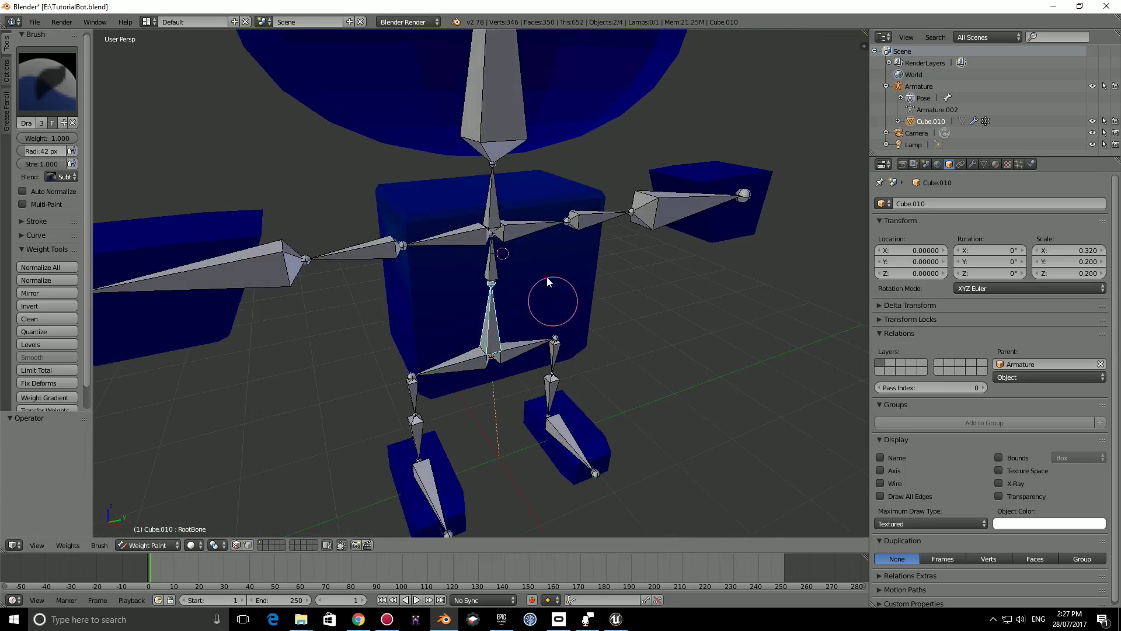
middle_drag(407, 278, 541, 323)
right_click(476, 256)
key(r)
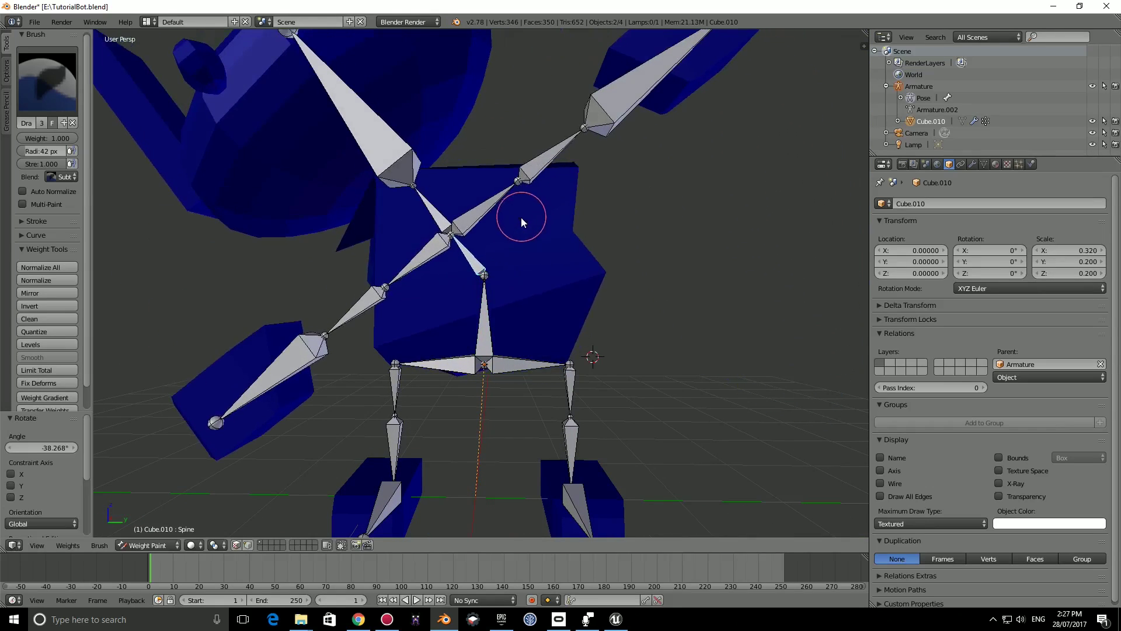
right_click(536, 273)
Select the RootBone and set the brush blend to Add.
right_click(487, 304)
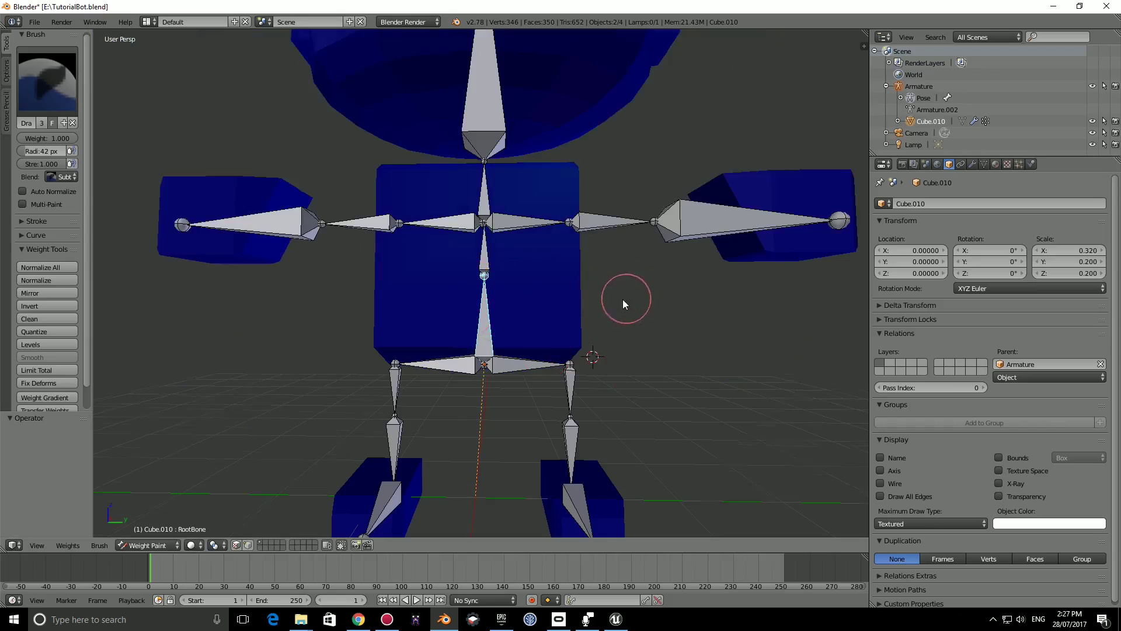
middle_drag(627, 296, 67, 147)
click(61, 177)
click(73, 154)
Paint full RootBone weight over the front, sides, back and top of the torso.
mouse_move(556, 345)
mouse_down()
mouse_move(438, 333)
mouse_move(360, 343)
mouse_move(538, 218)
mouse_move(516, 231)
mouse_up()
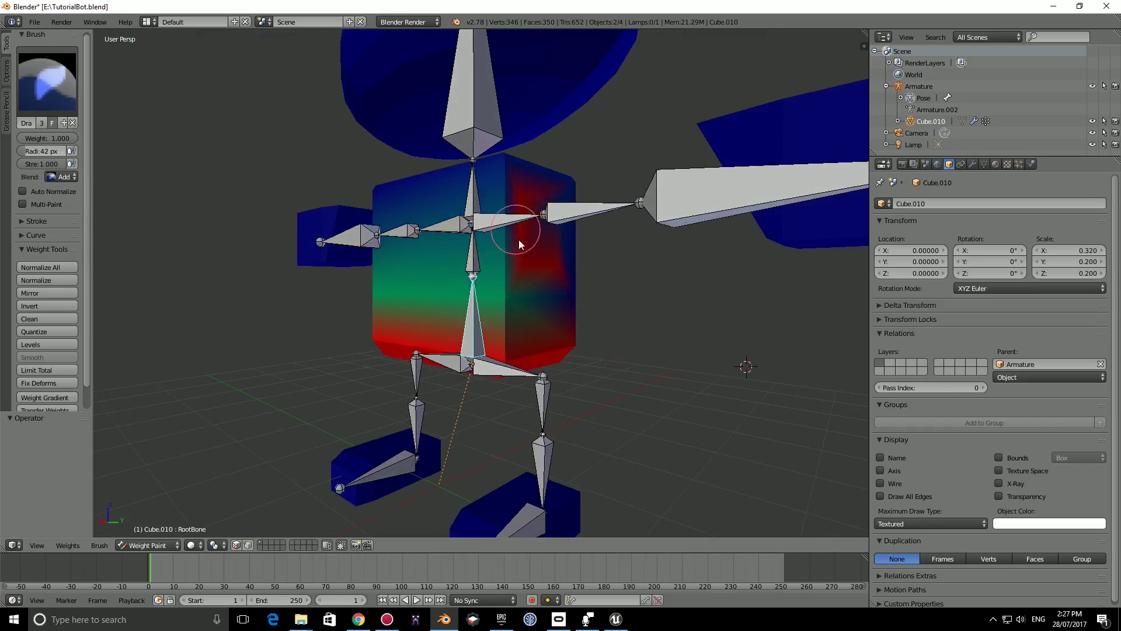
middle_drag(437, 257, 507, 280)
drag(391, 327, 384, 331)
drag(550, 200, 571, 212)
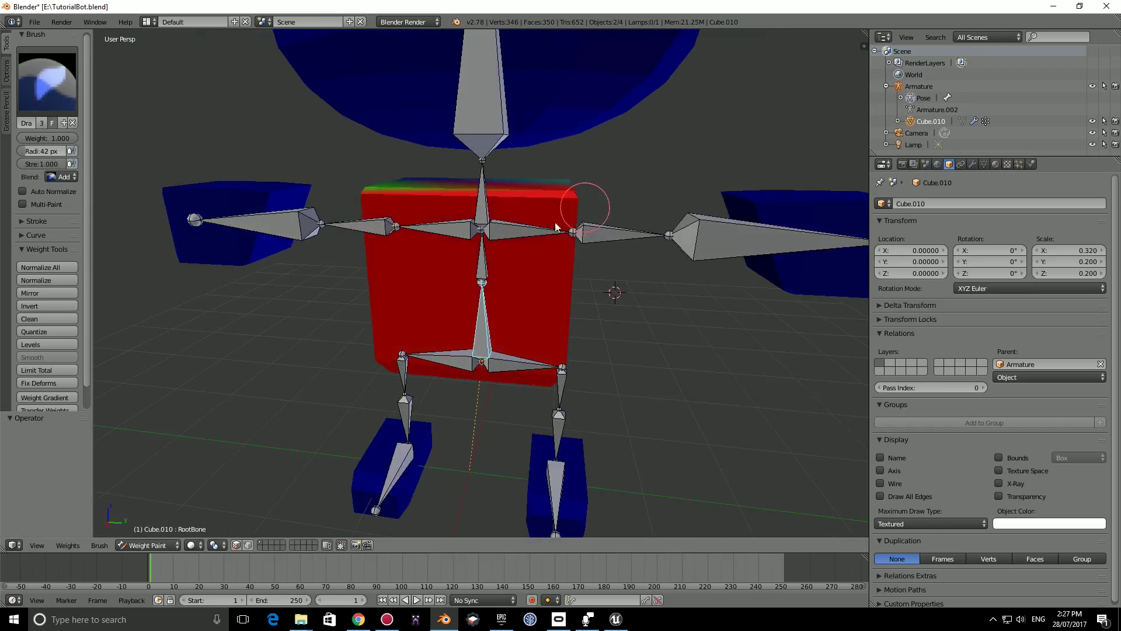
mouse_move(514, 288)
middle_down()
mouse_move(514, 250)
mouse_move(423, 241)
middle_up()
drag(403, 302, 613, 321)
middle_drag(615, 321, 503, 253)
drag(515, 298, 564, 263)
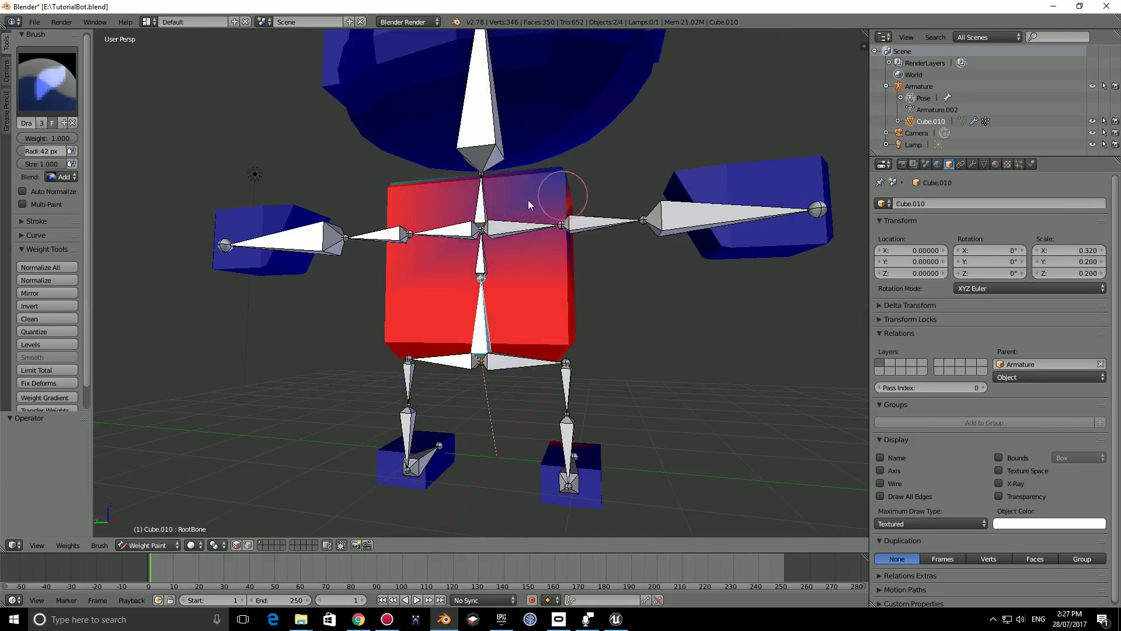
middle_drag(547, 199, 481, 283)
drag(571, 226, 570, 197)
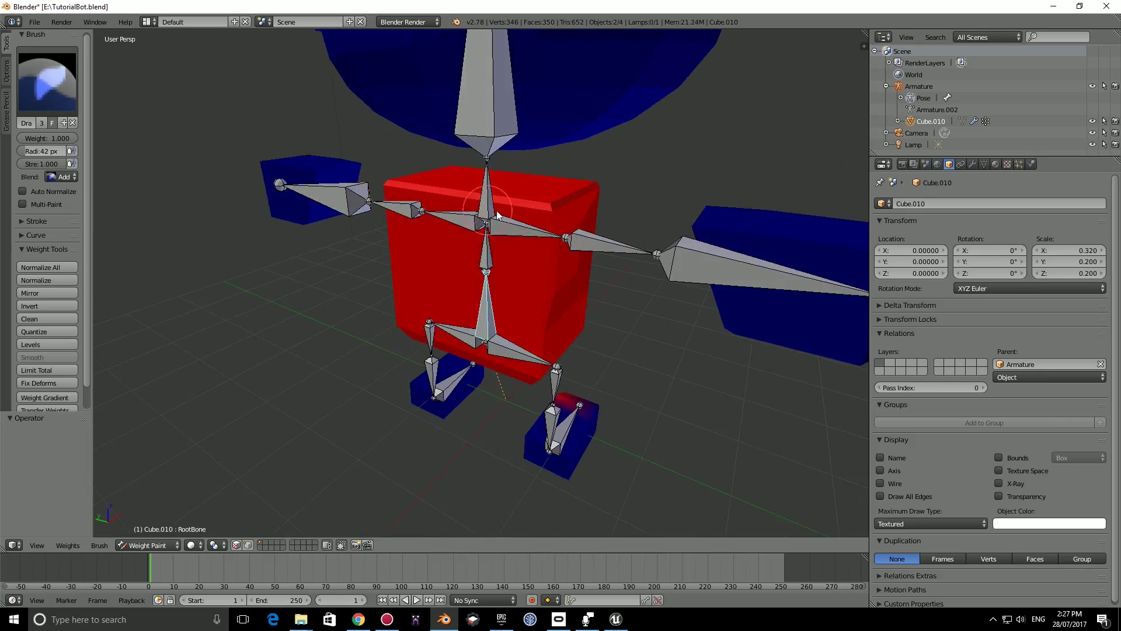
Try rotating the Spine bone and the RootBone to compare how the repainted torso follows each one.
middle_drag(449, 187, 464, 226)
right_click(483, 257)
key(r)
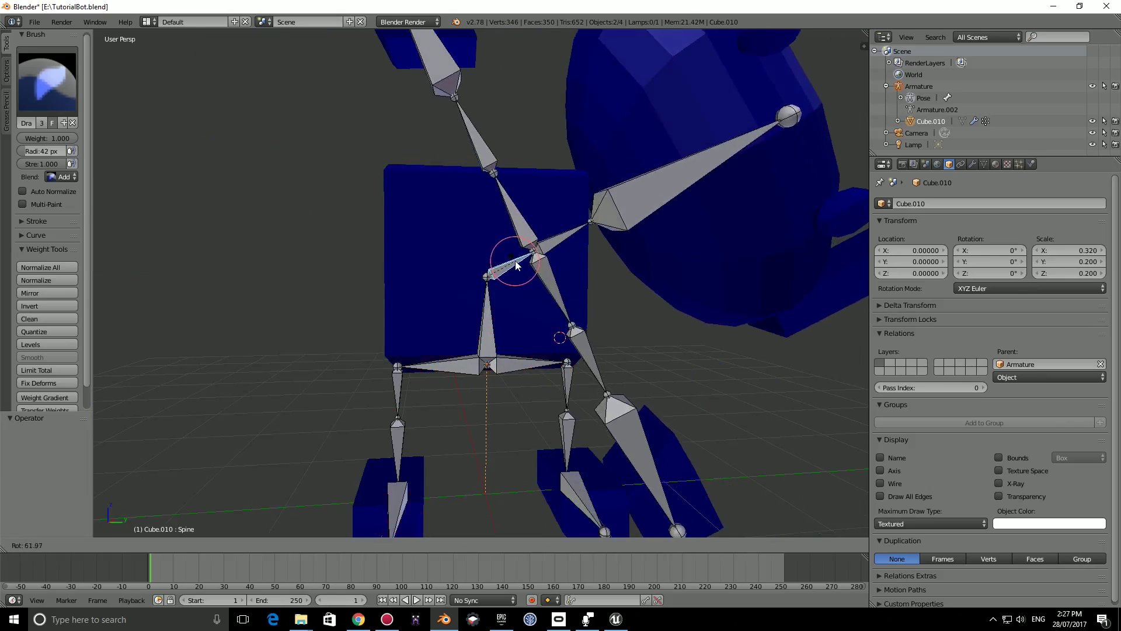
right_click(512, 249)
right_click(499, 334)
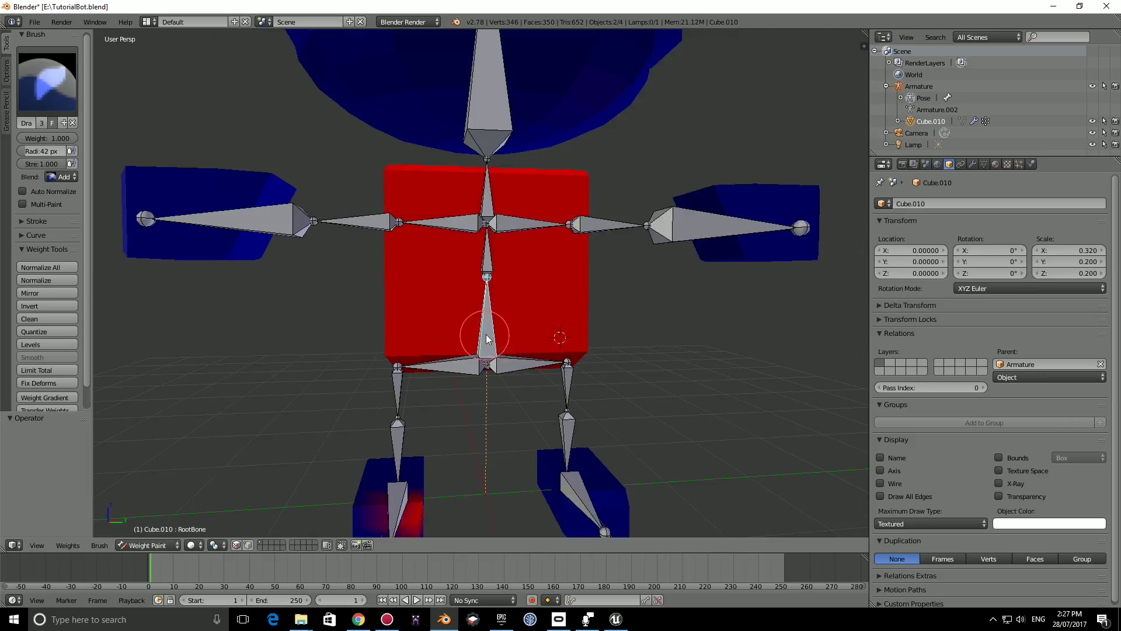
middle_drag(569, 321, 493, 371)
middle_drag(468, 487, 520, 287)
key(r)
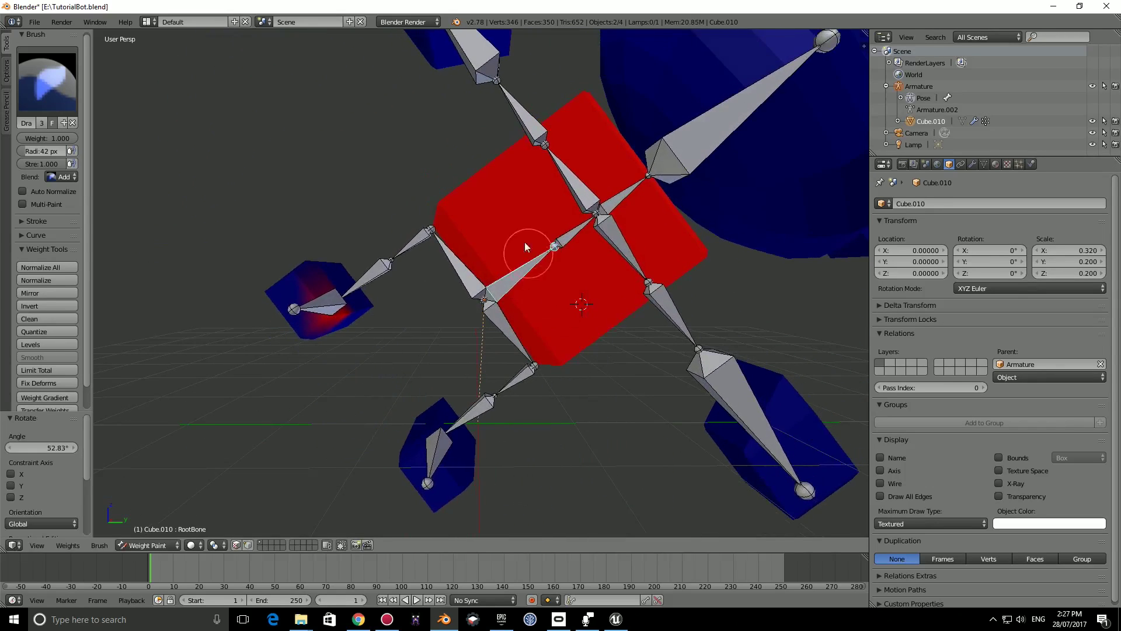
right_click(518, 289)
Select the Spine bone again and try rotating it from the front view.
right_click(488, 186)
middle_drag(543, 170, 375, 202)
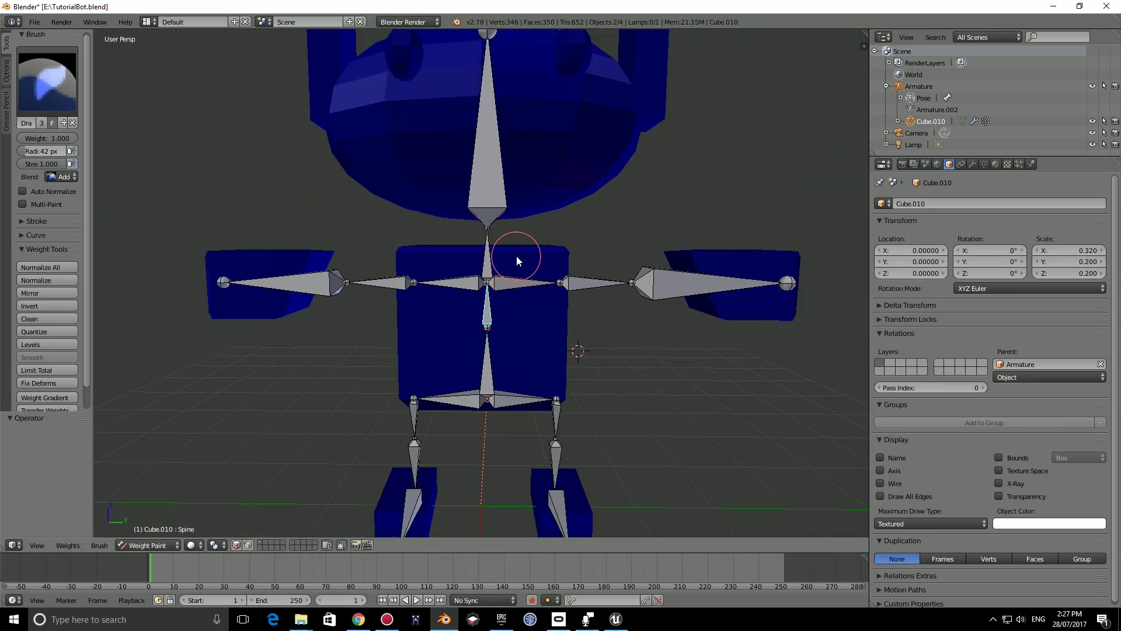
key(r)
right_click(487, 234)
Switch the robot mesh from Weight Paint to Object Mode and select the armature's RootBone for posing.
middle_drag(508, 236, 540, 285)
scroll(492, 222, down, 3)
key(ctrl+Tab)
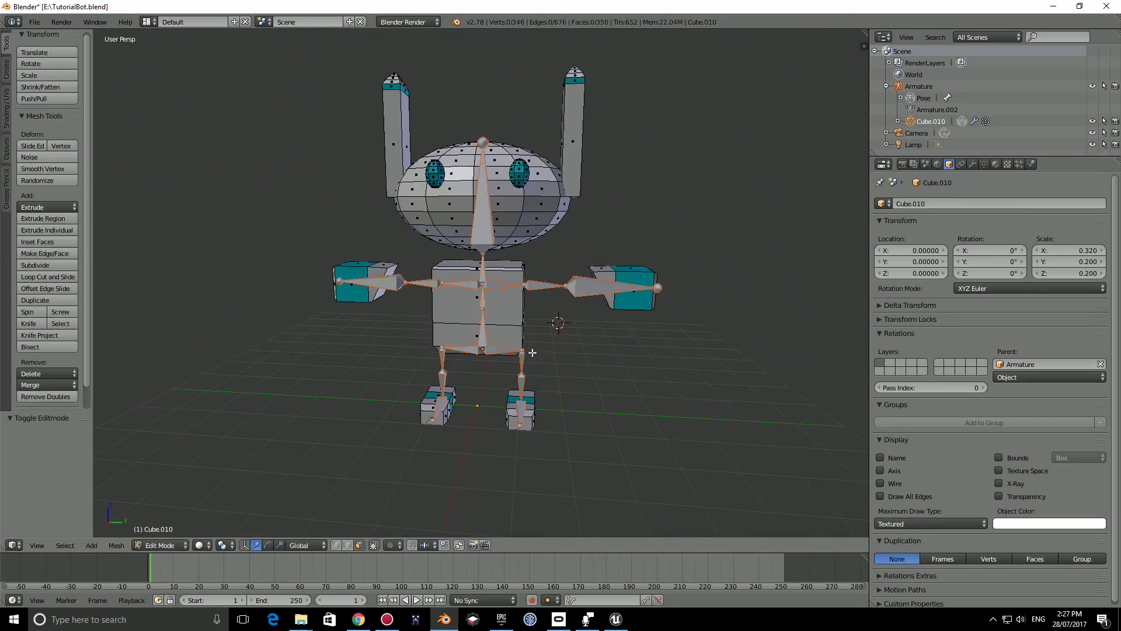
key(ctrl+Tab)
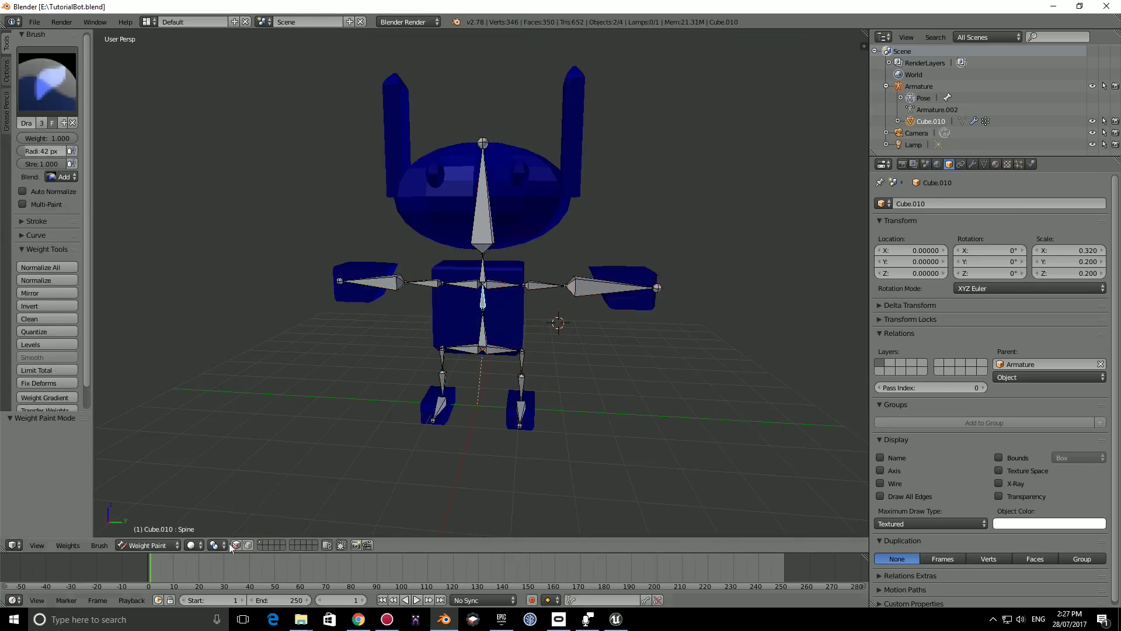
click(167, 545)
click(150, 531)
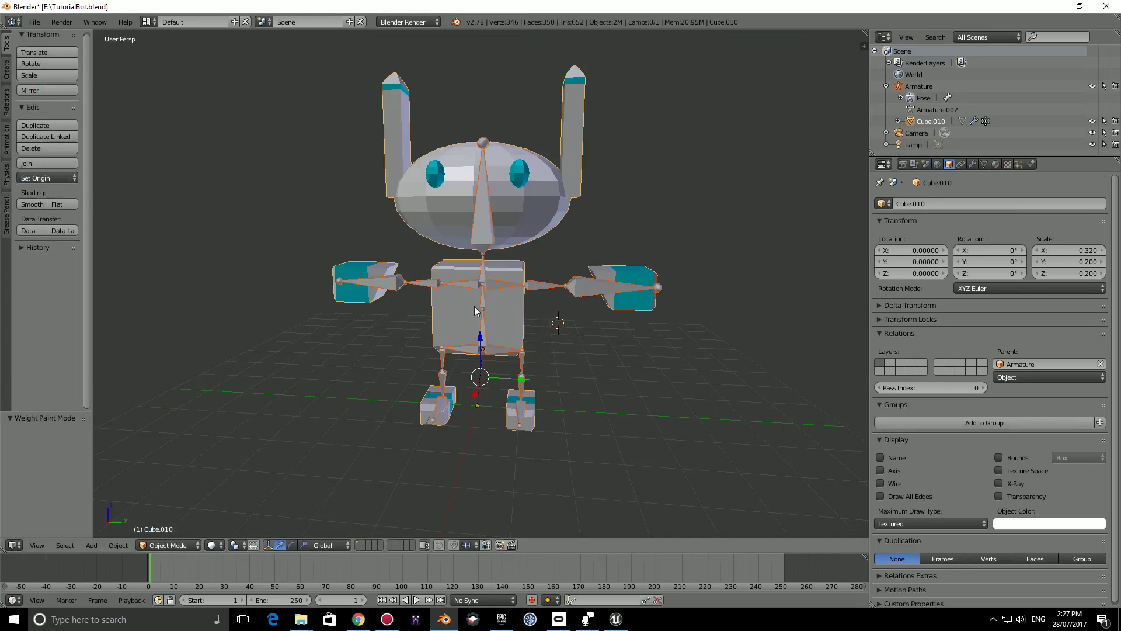
right_click(484, 334)
scroll(486, 363, up, 2)
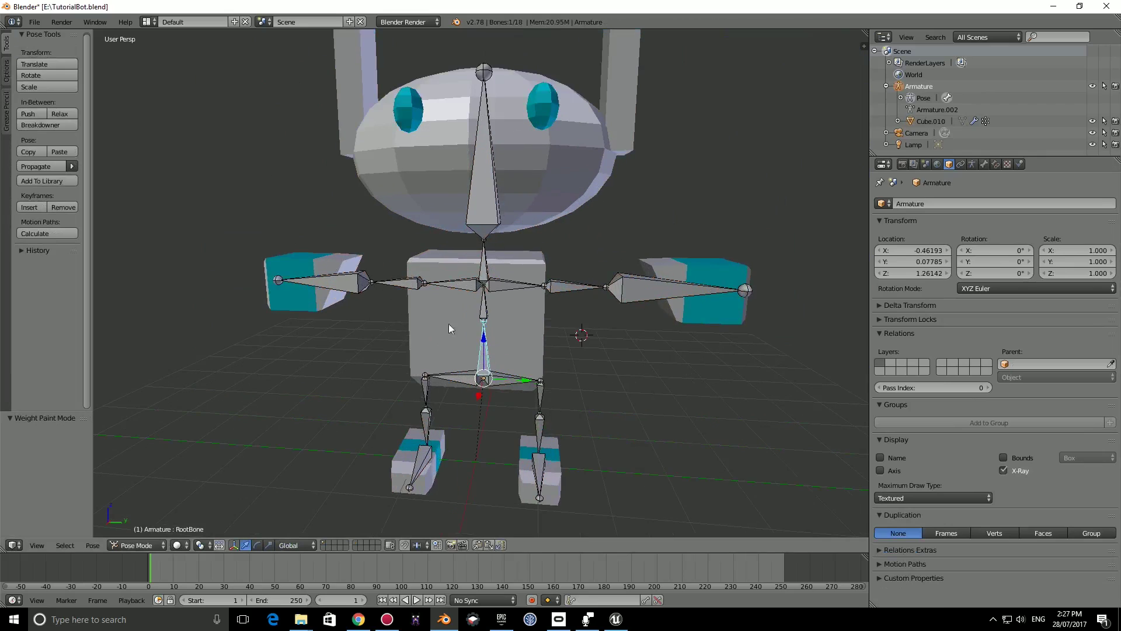
Try rotating the Spine and Head bones in Pose Mode, and clear the head's rotation.
right_click(488, 309)
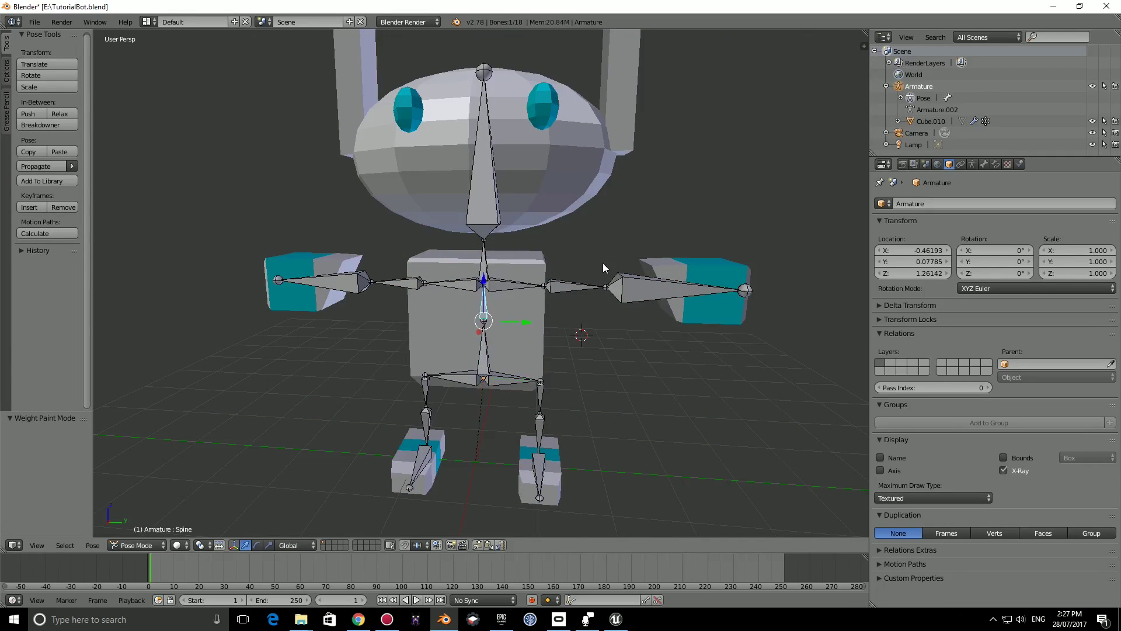
key(r)
right_click(573, 266)
right_click(488, 232)
key(r)
click(524, 213)
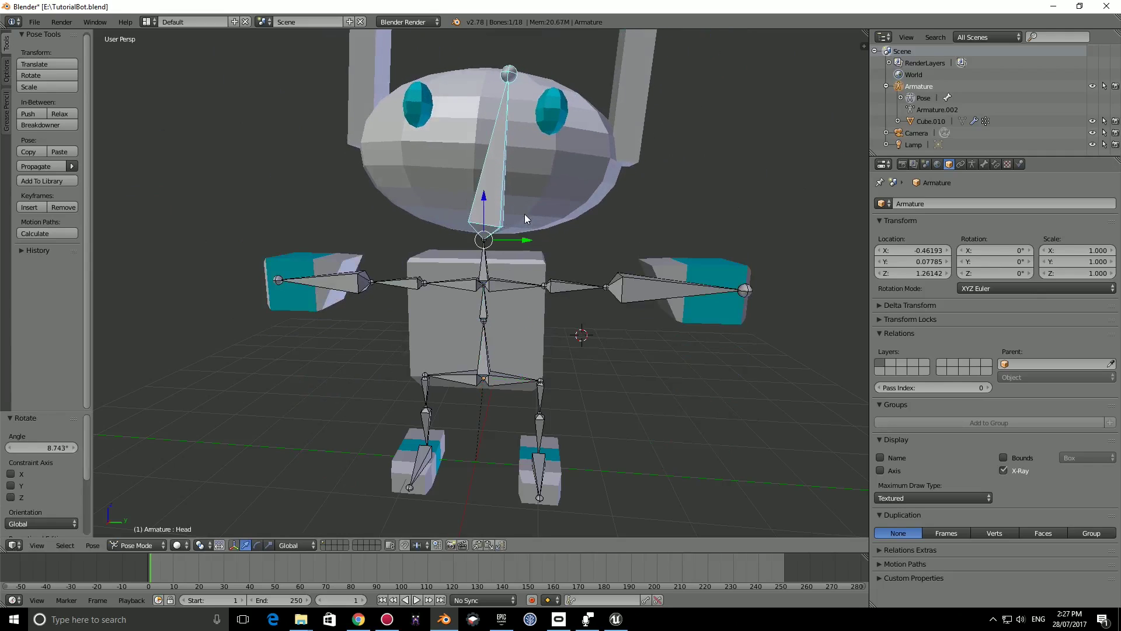
key(alt+r)
Try rotating the LeftArm2 and RightArm2 bones in Pose Mode to test how the hands follow.
right_click(638, 287)
right_click(569, 283)
key(r)
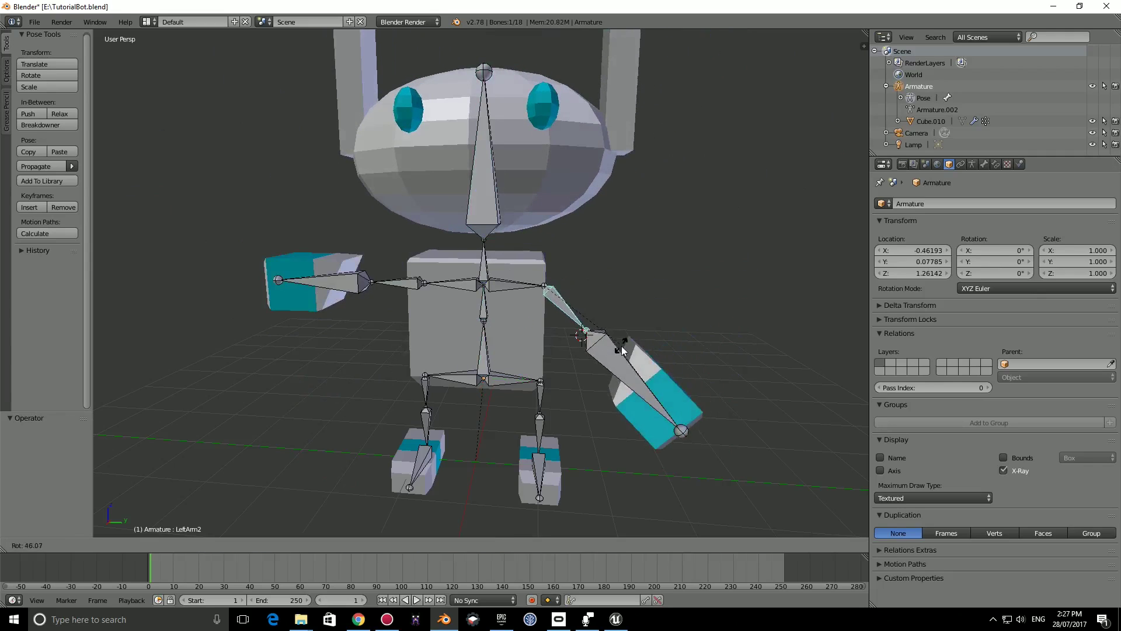
right_click(382, 279)
right_click(381, 281)
key(r)
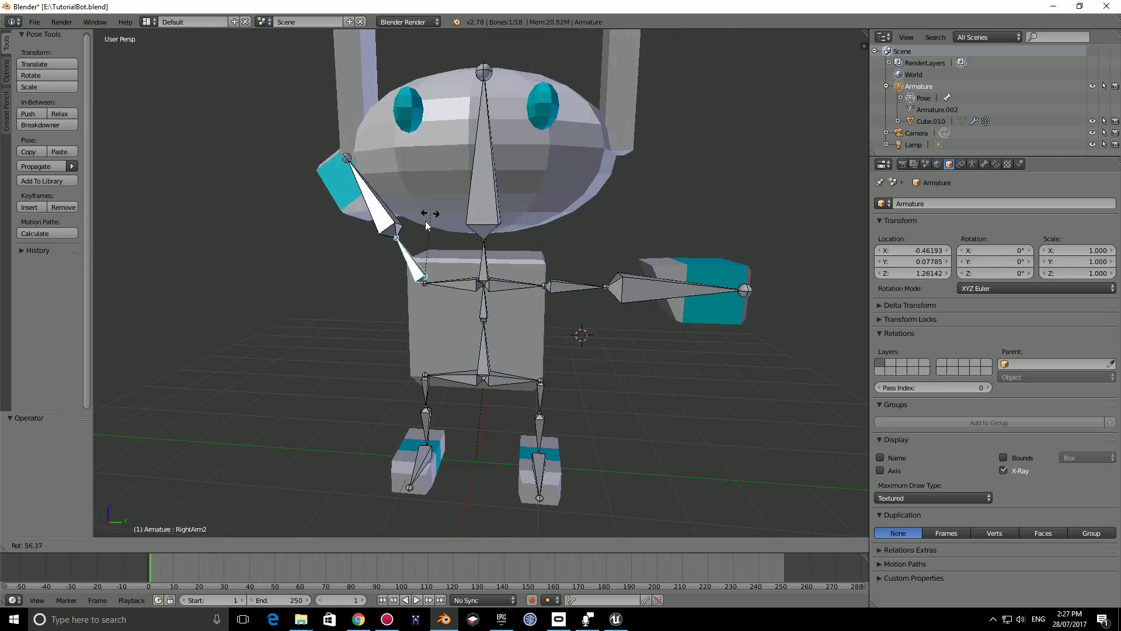
right_click(394, 302)
middle_drag(395, 302, 394, 311)
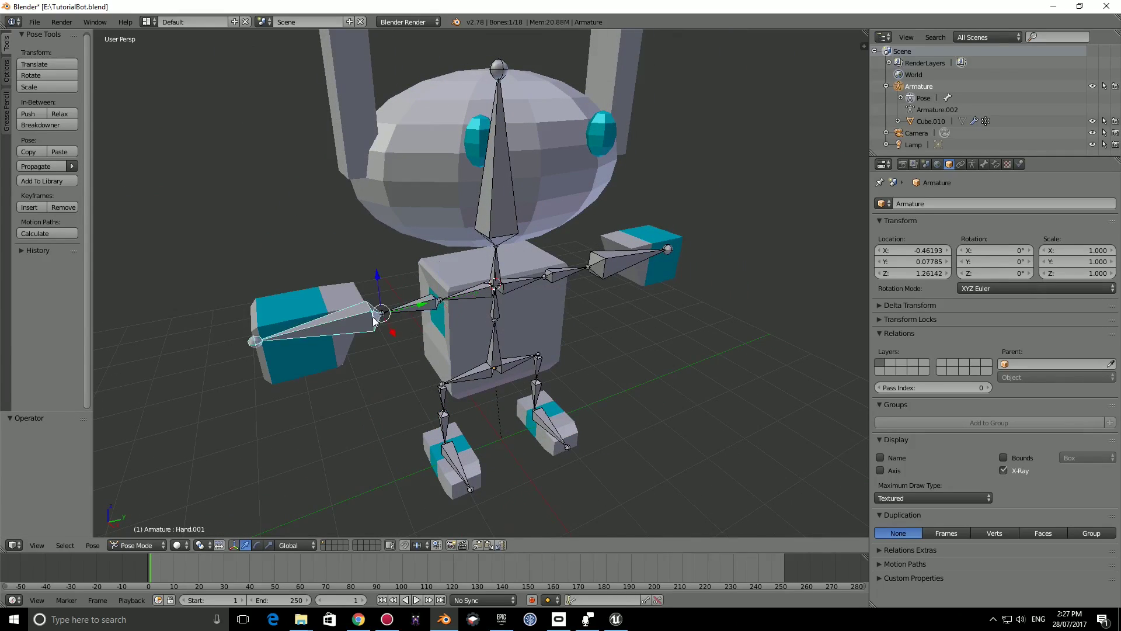